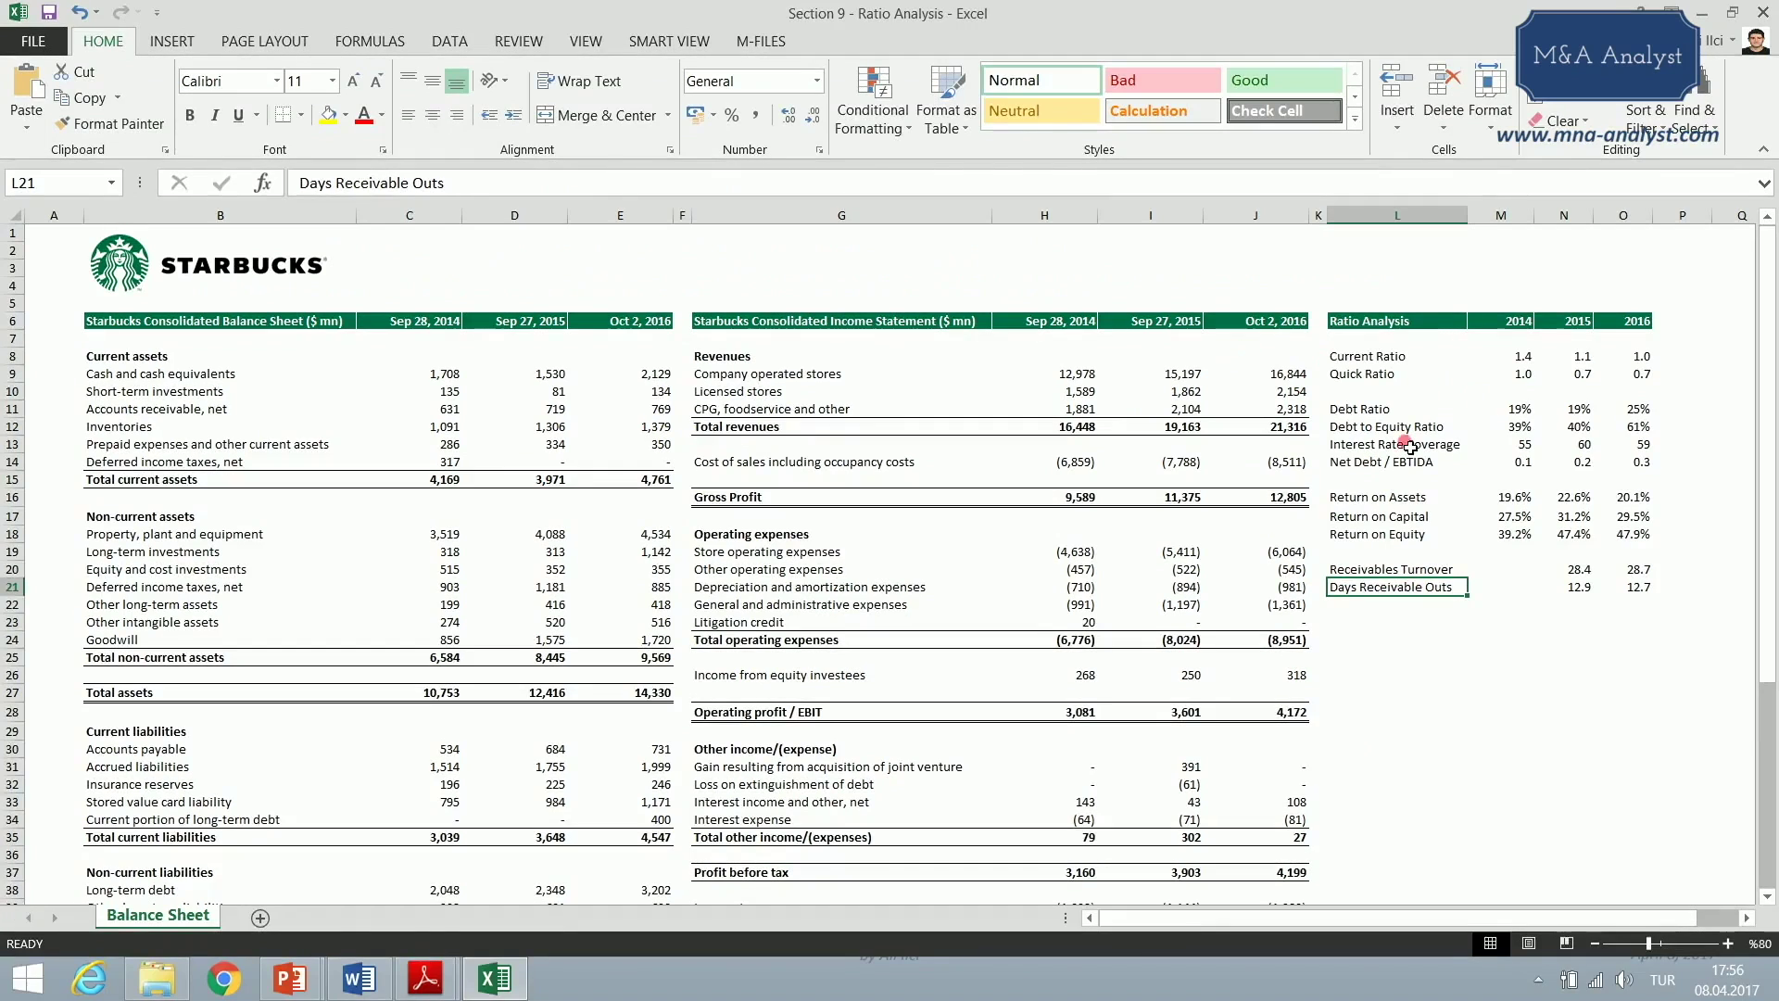
- Enter the 'Inventory Turnover' label in L22, fixing the 'Turonver' typo
{"action": "left_click", "coordinate": [1410, 607]}
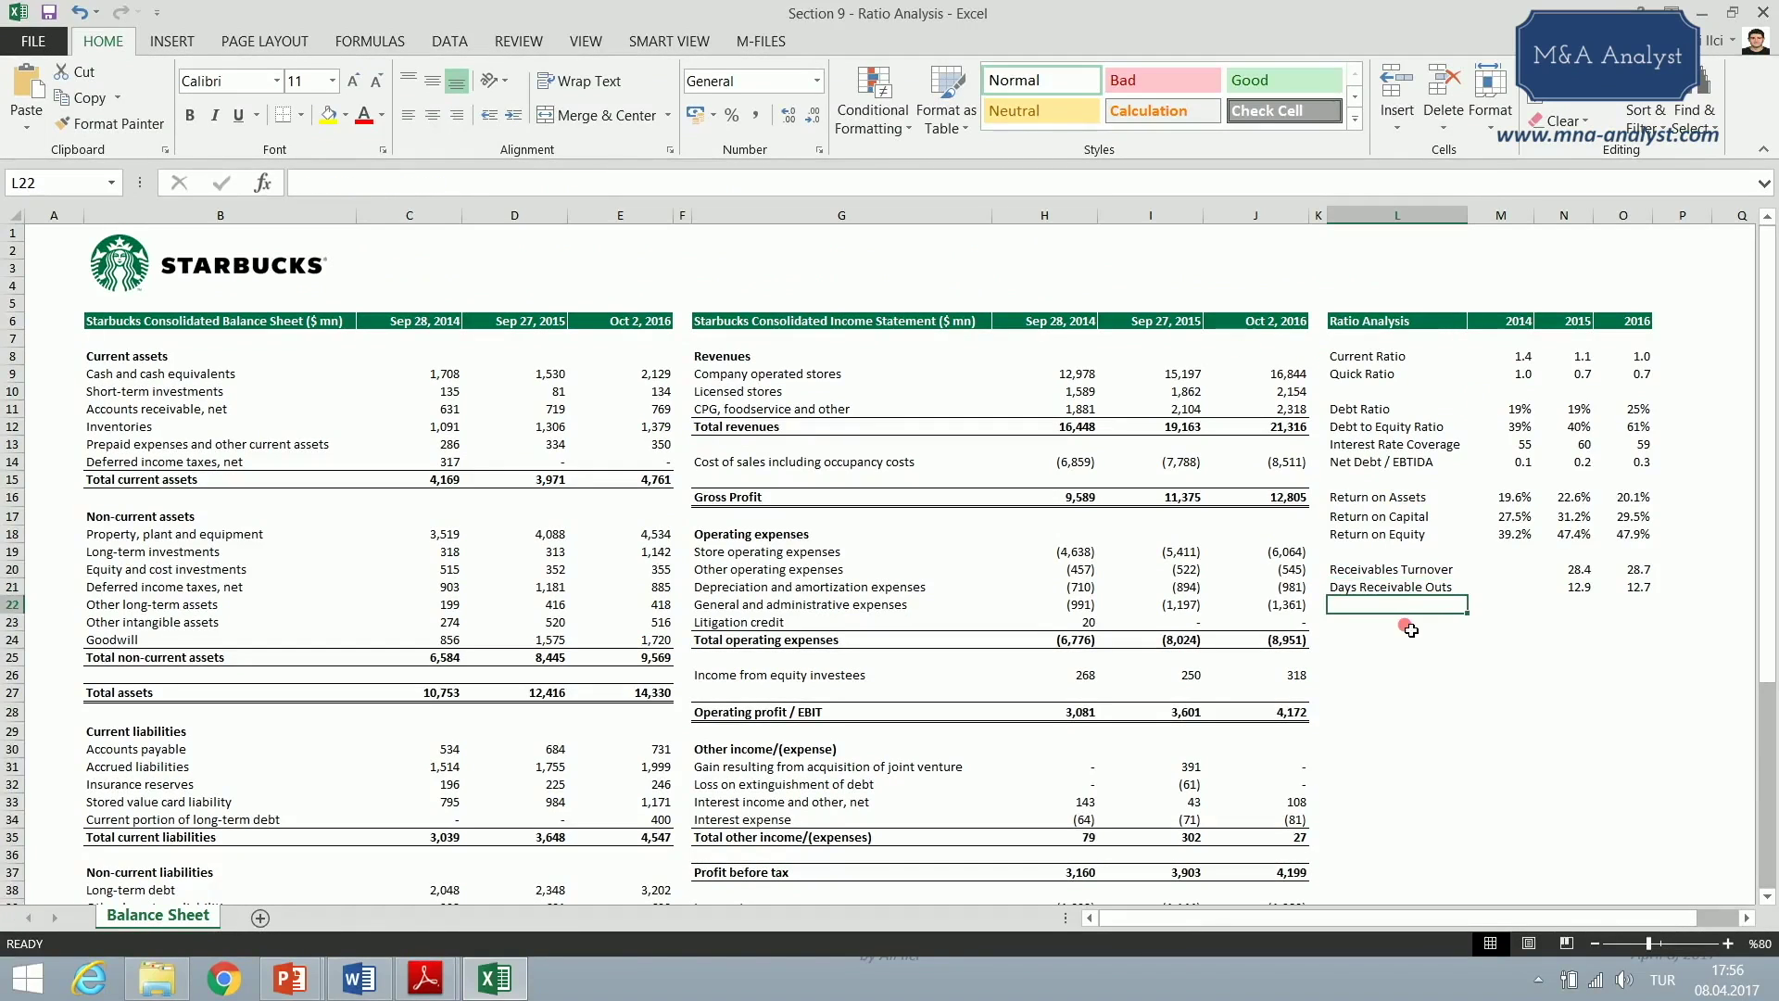
{"action": "left_click", "coordinate": [1432, 622]}
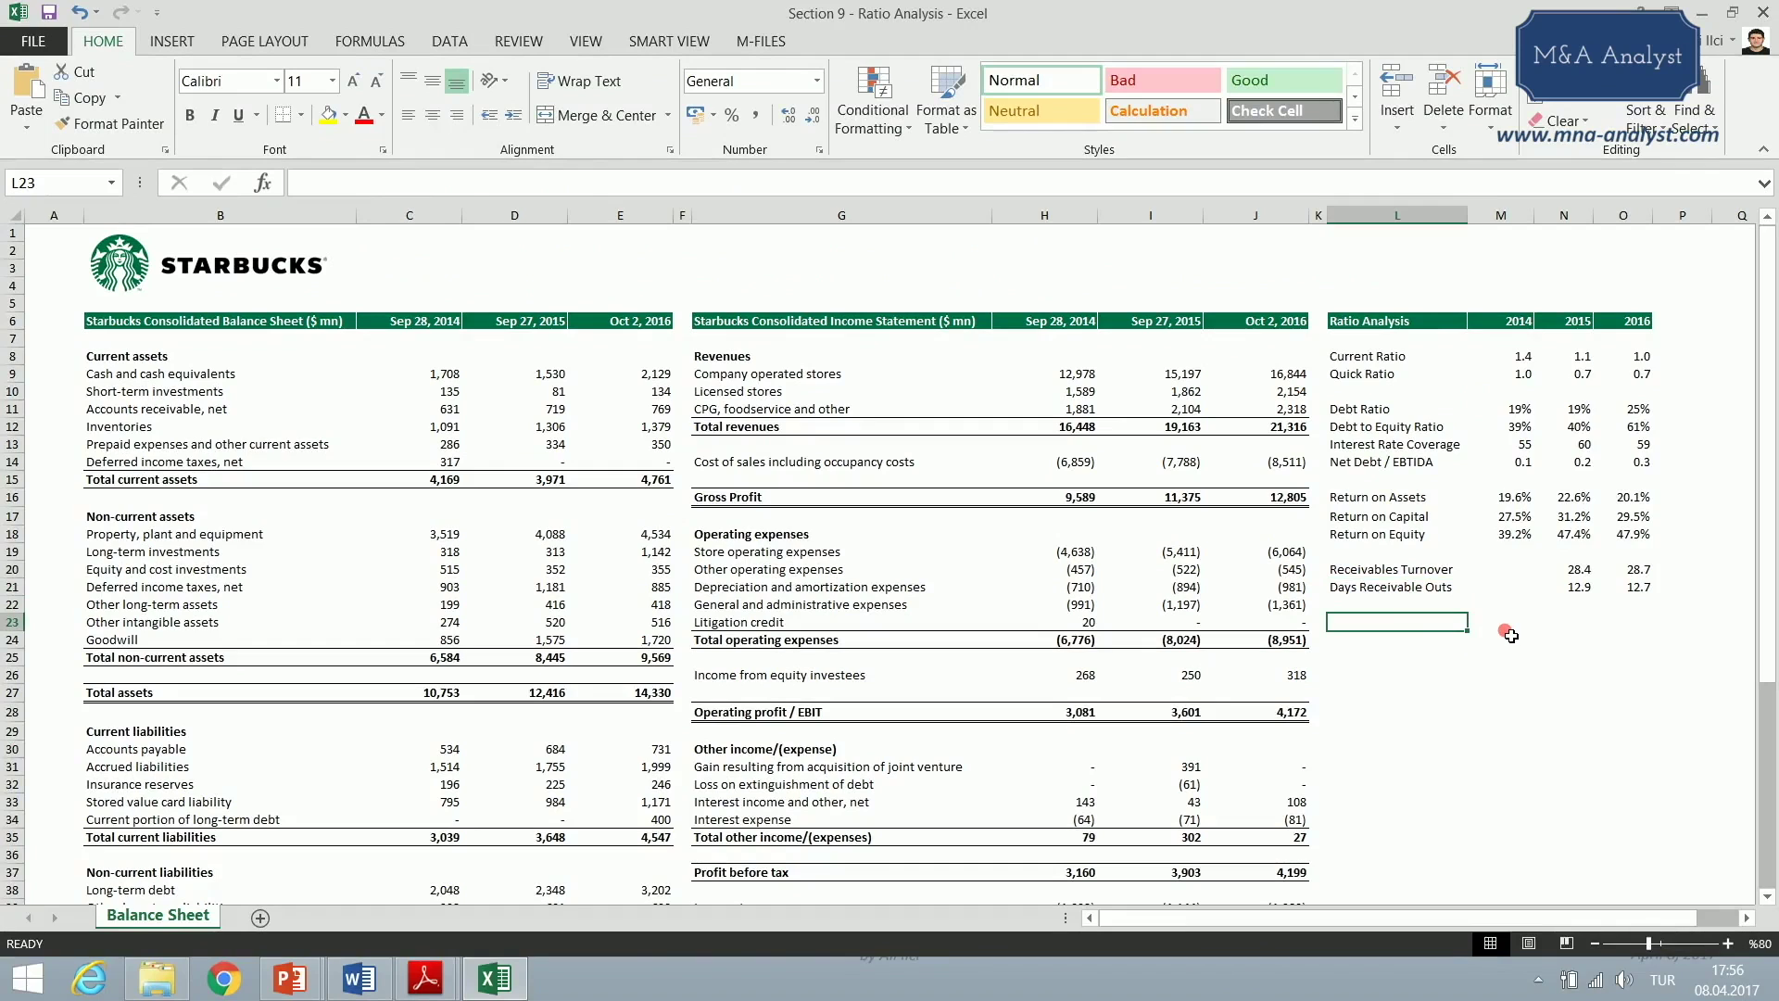
{"action": "key", "text": "Up"}
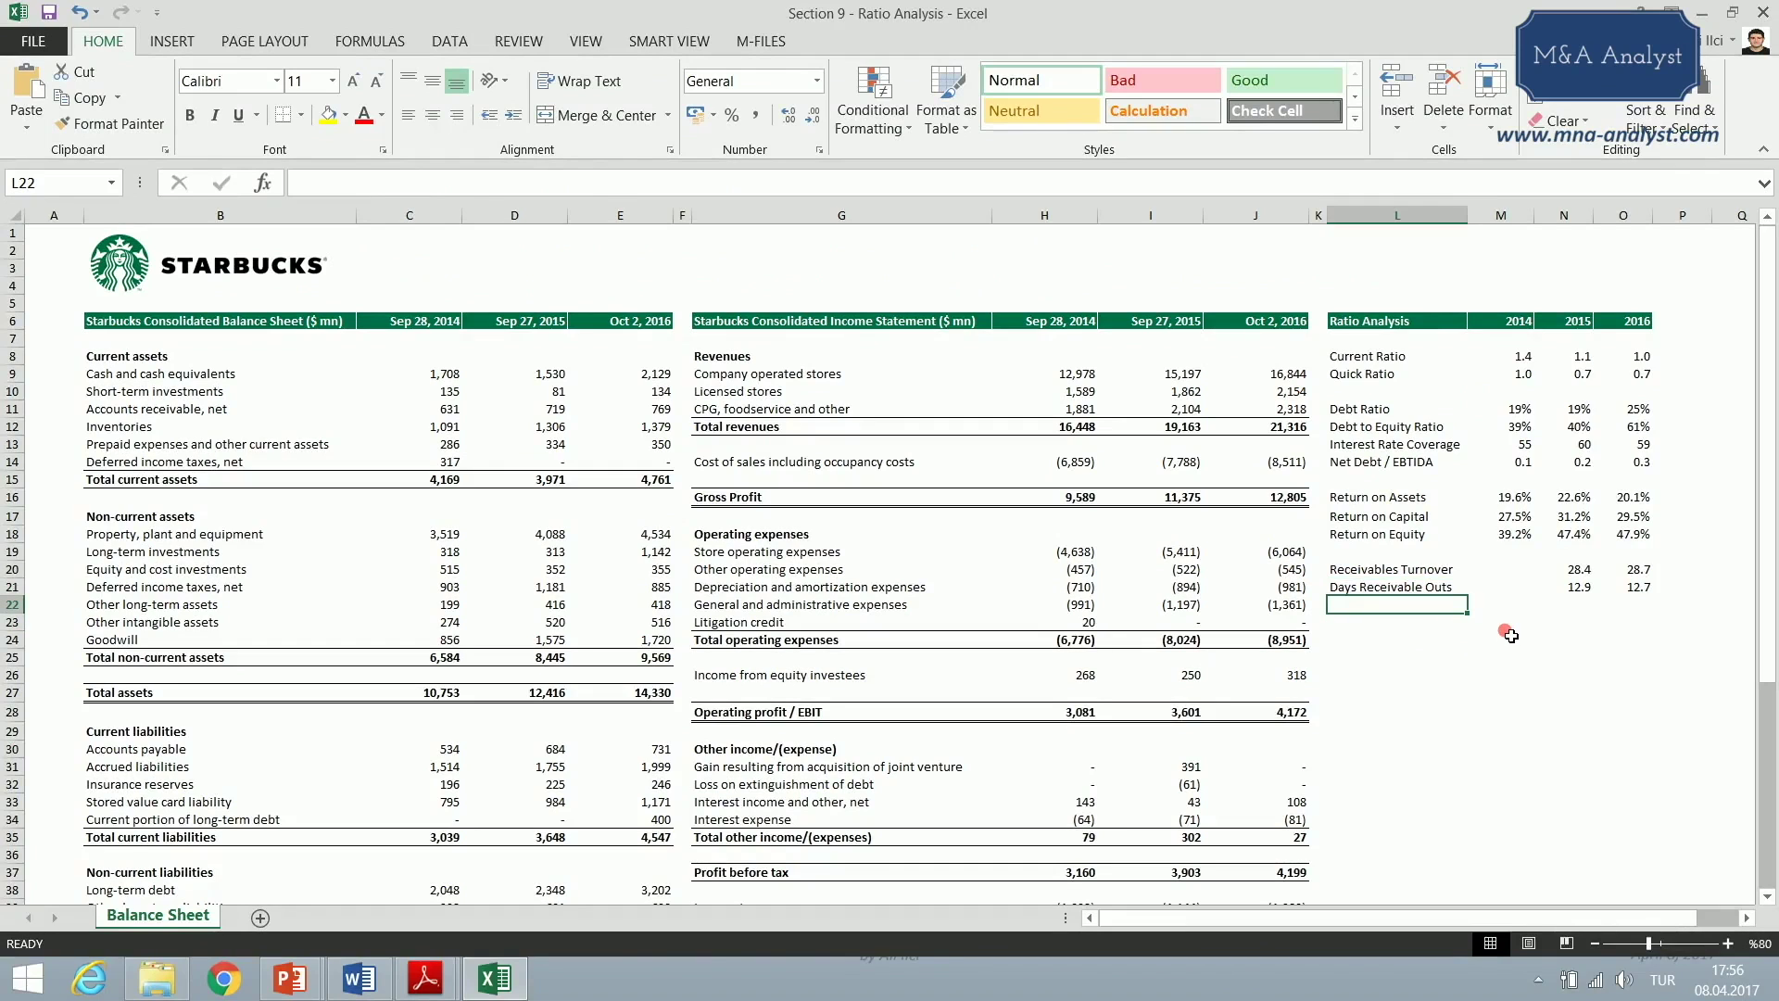
{"action": "type", "text": "Inven"}
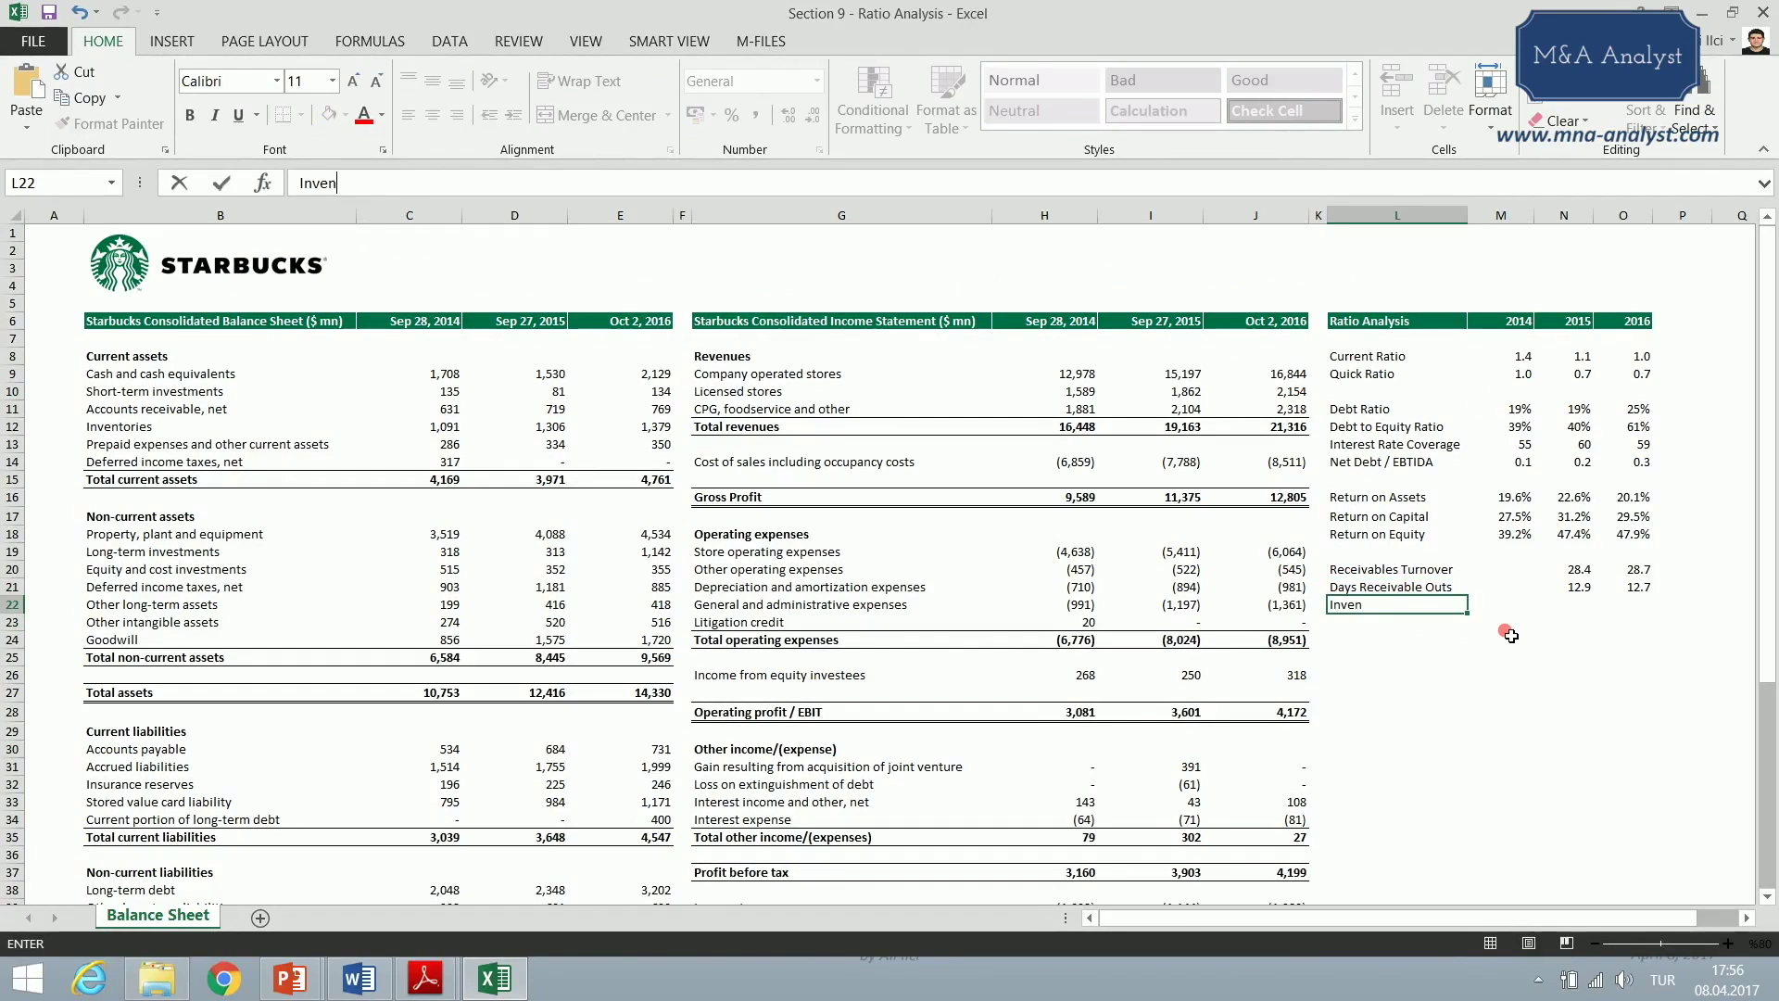
{"action": "type", "text": "tory Turonver"}
{"action": "key", "text": "F2"}
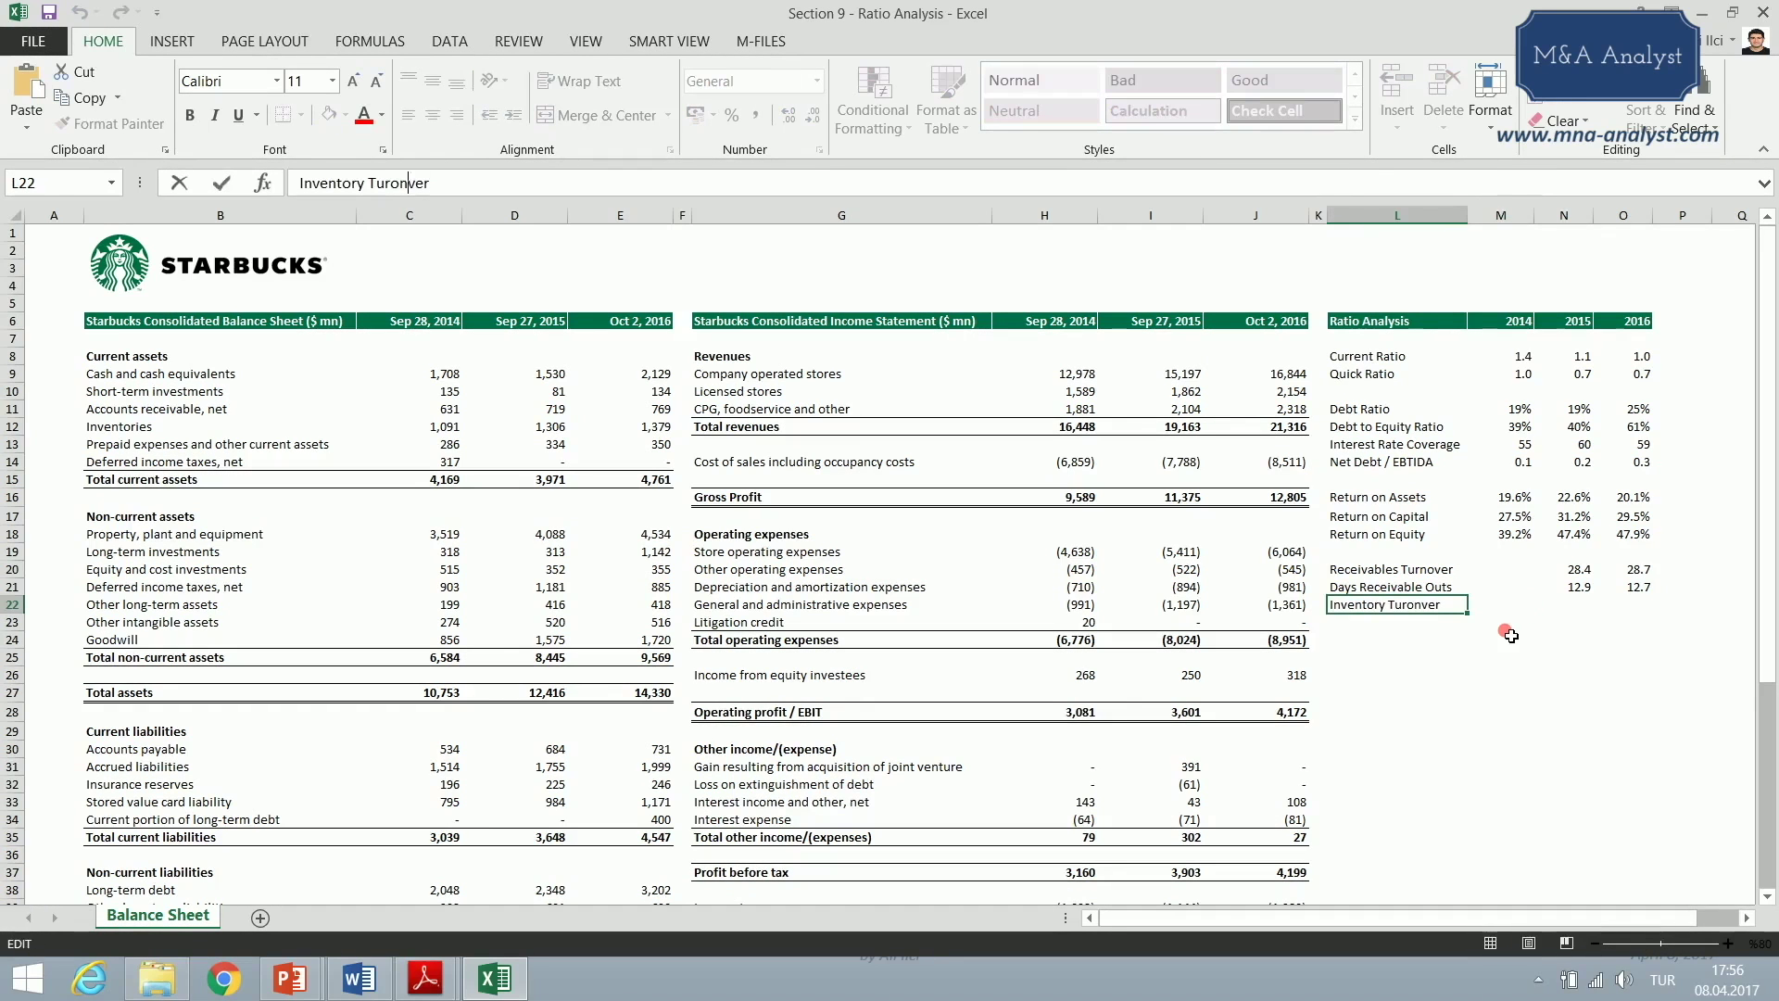
{"action": "type", "text": "n"}
{"action": "key", "text": "BackSpace"}
{"action": "key", "text": "Return"}
{"action": "key", "text": "Up"}
{"action": "key", "text": "Right"}
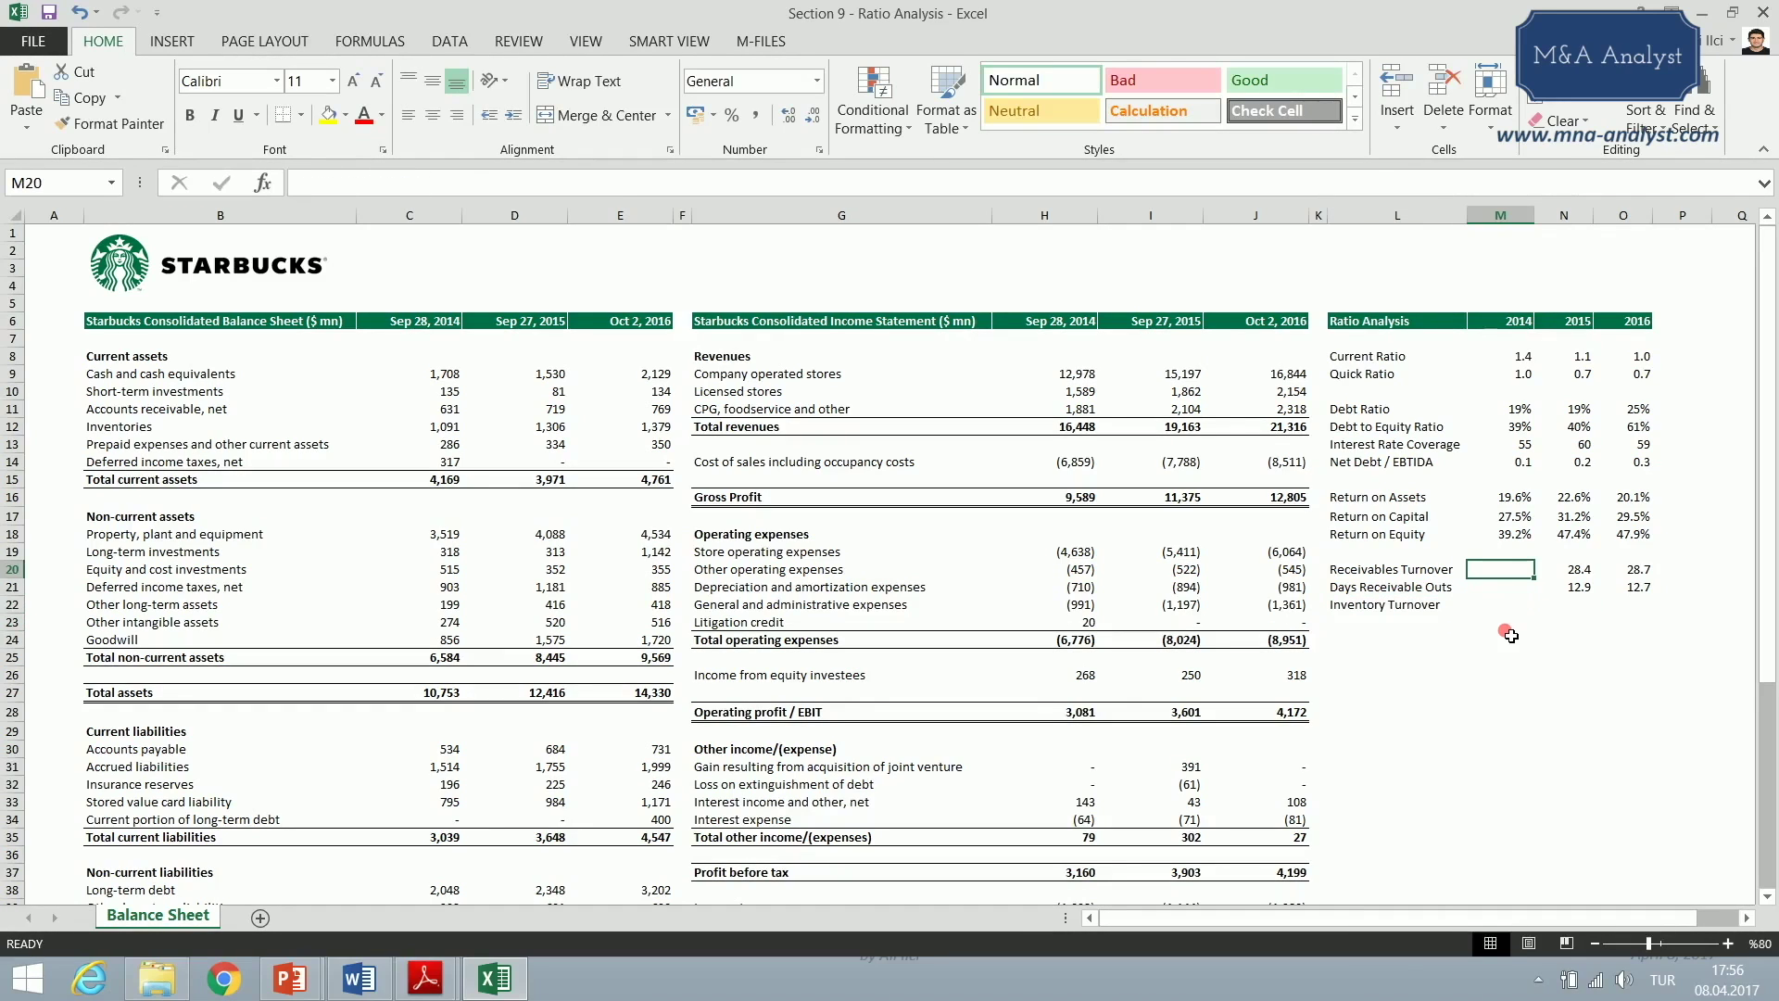
- Start the 2015 turnover formula in N22 with cost of sales H14 as the numerator
{"action": "key", "text": "shift+Down"}
{"action": "key", "text": "shift+Down"}
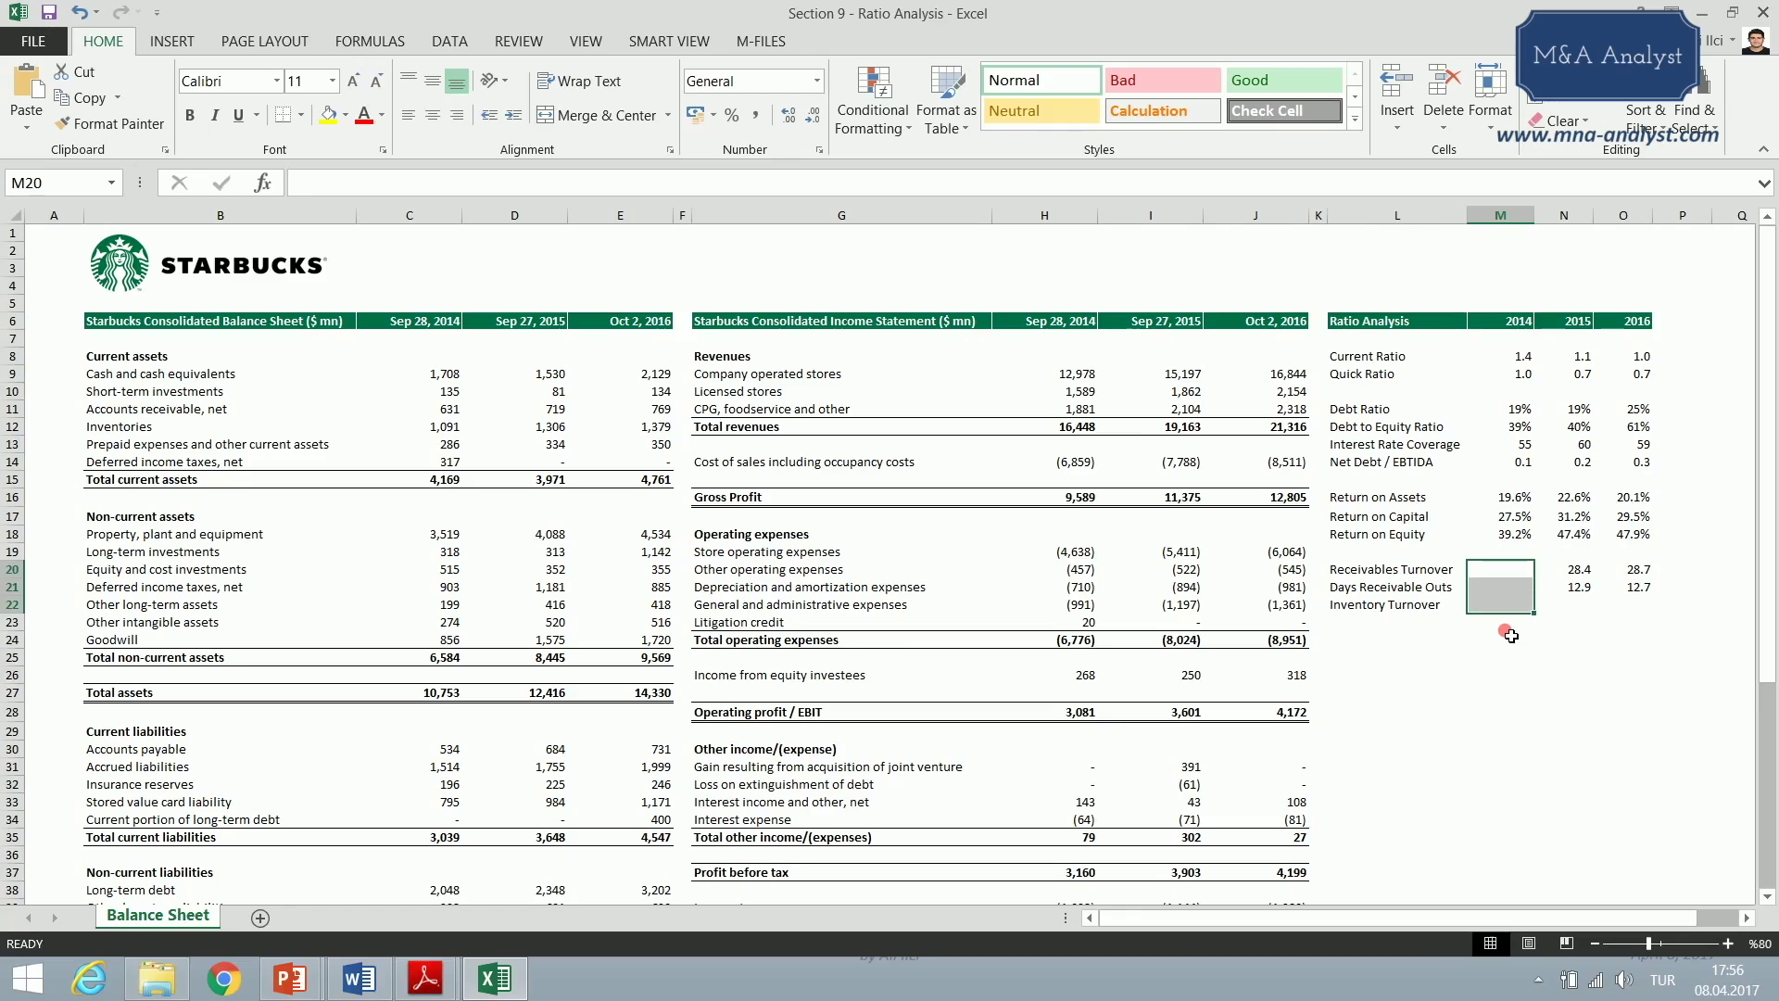
{"action": "key", "text": "Right"}
{"action": "key", "text": "Down"}
{"action": "key", "text": "Down"}
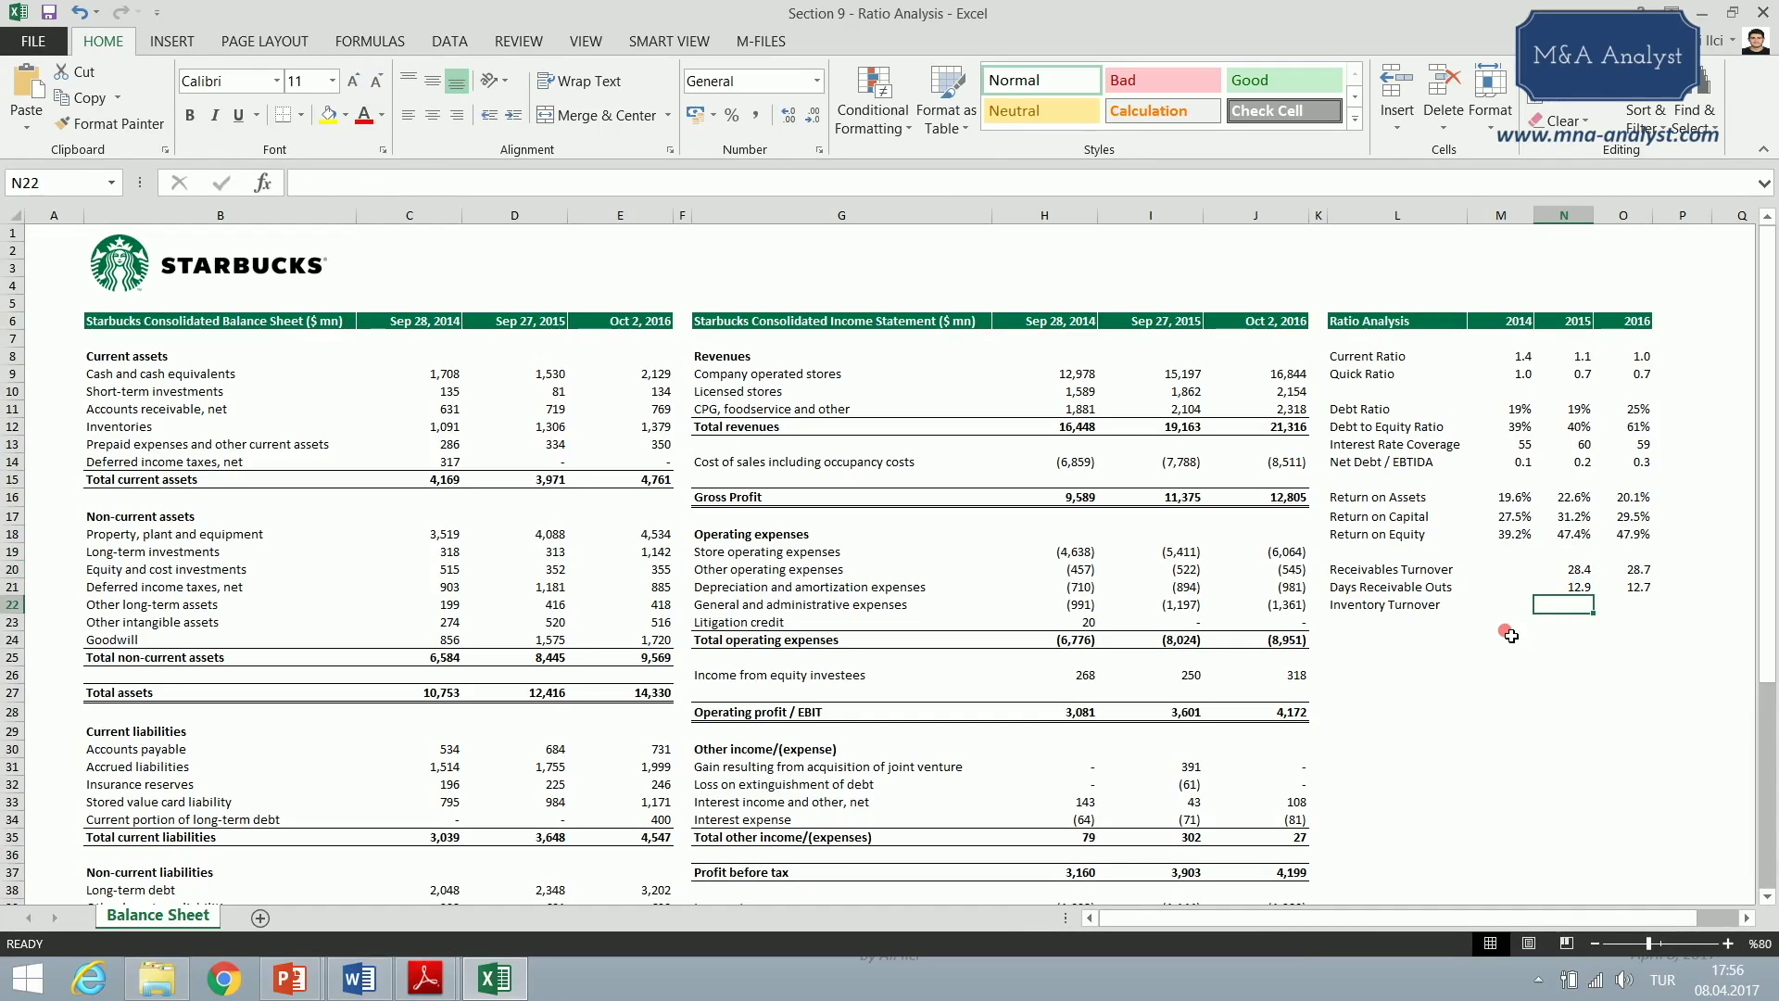
{"action": "type", "text": "="}
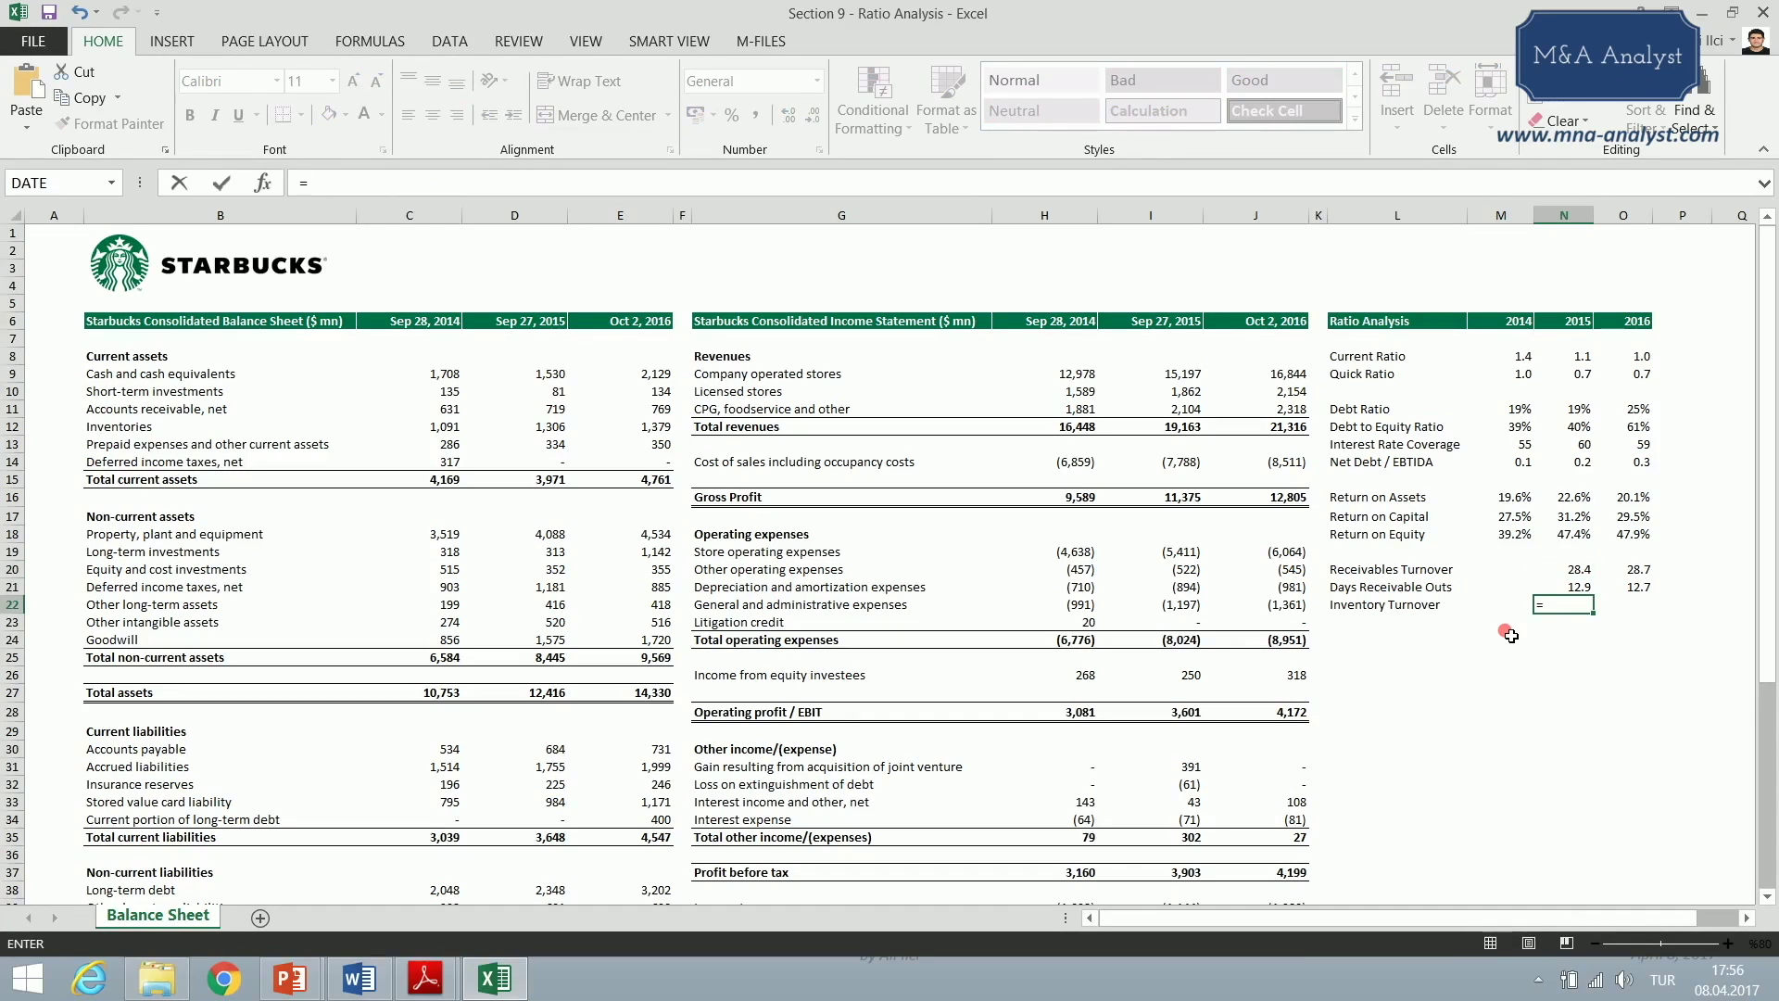
{"action": "key", "text": "Left"}
{"action": "key", "text": "Left"}
{"action": "key", "text": "Left"}
{"action": "key", "text": "Left"}
{"action": "key", "text": "Left"}
{"action": "key", "text": "Left"}
{"action": "key", "text": "Left"}
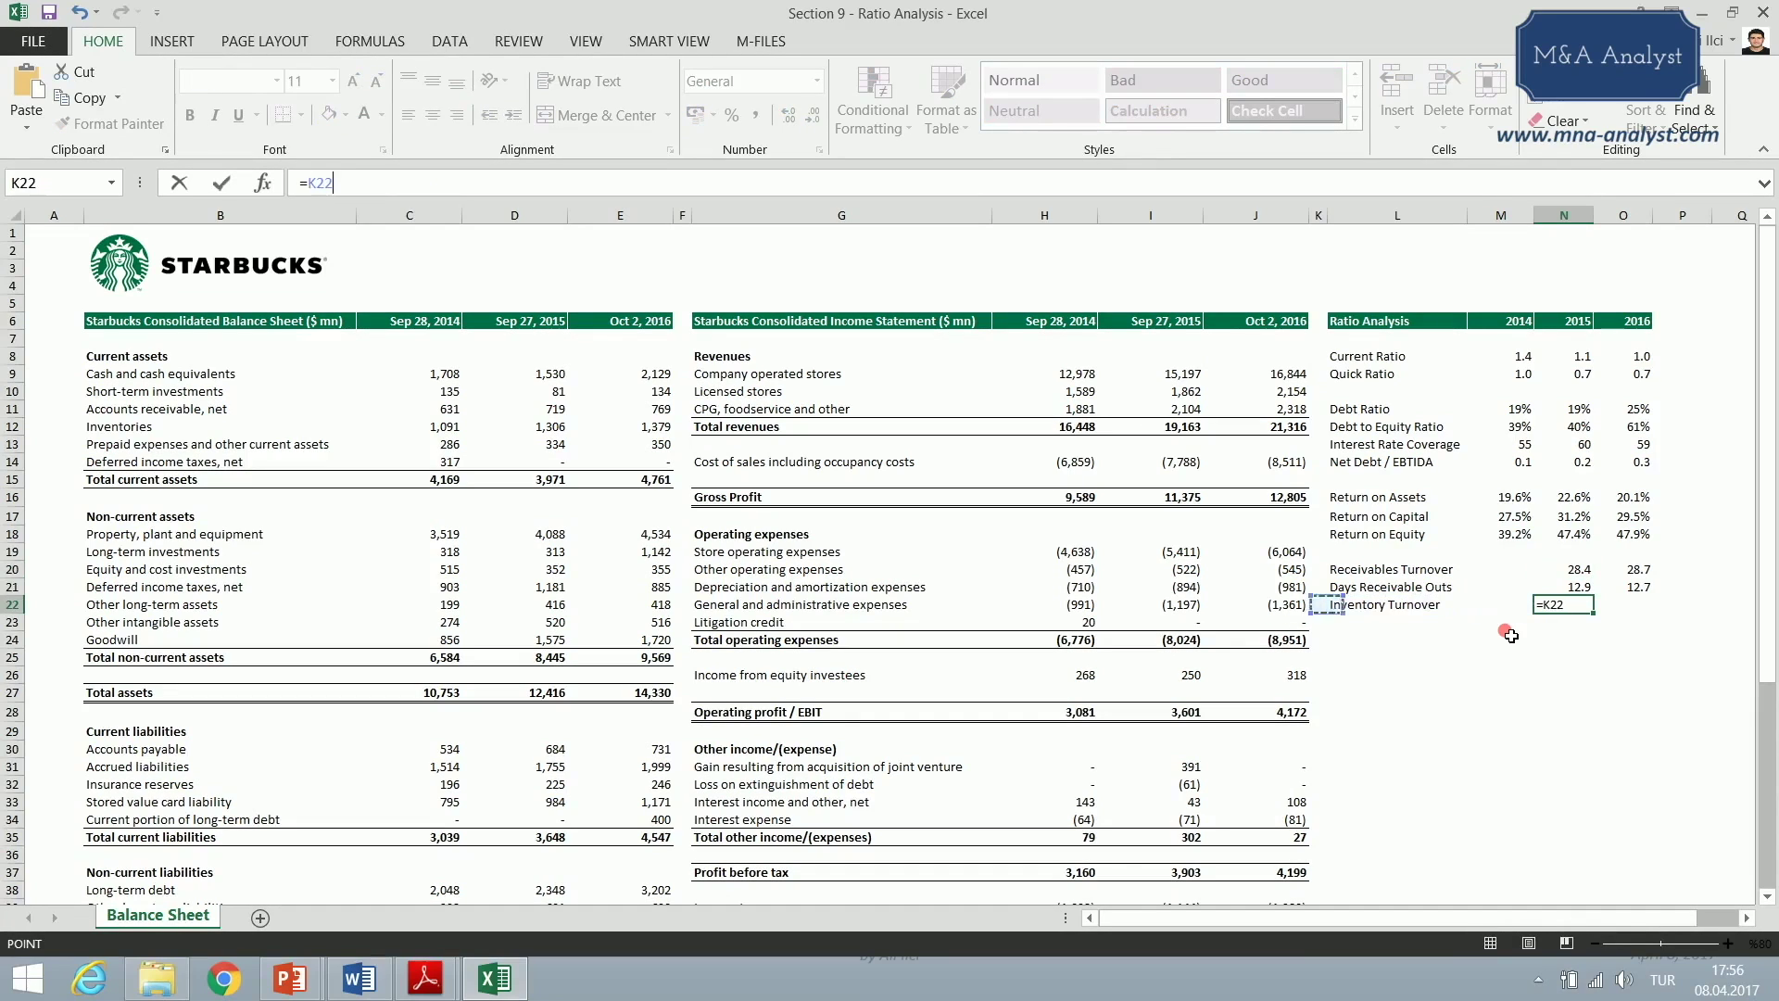
{"action": "key", "text": "Up"}
{"action": "key", "text": "Up"}
{"action": "key", "text": "Up"}
{"action": "key", "text": "Up"}
{"action": "key", "text": "Up"}
{"action": "key", "text": "Up"}
{"action": "key", "text": "Up"}
{"action": "key", "text": "Up"}
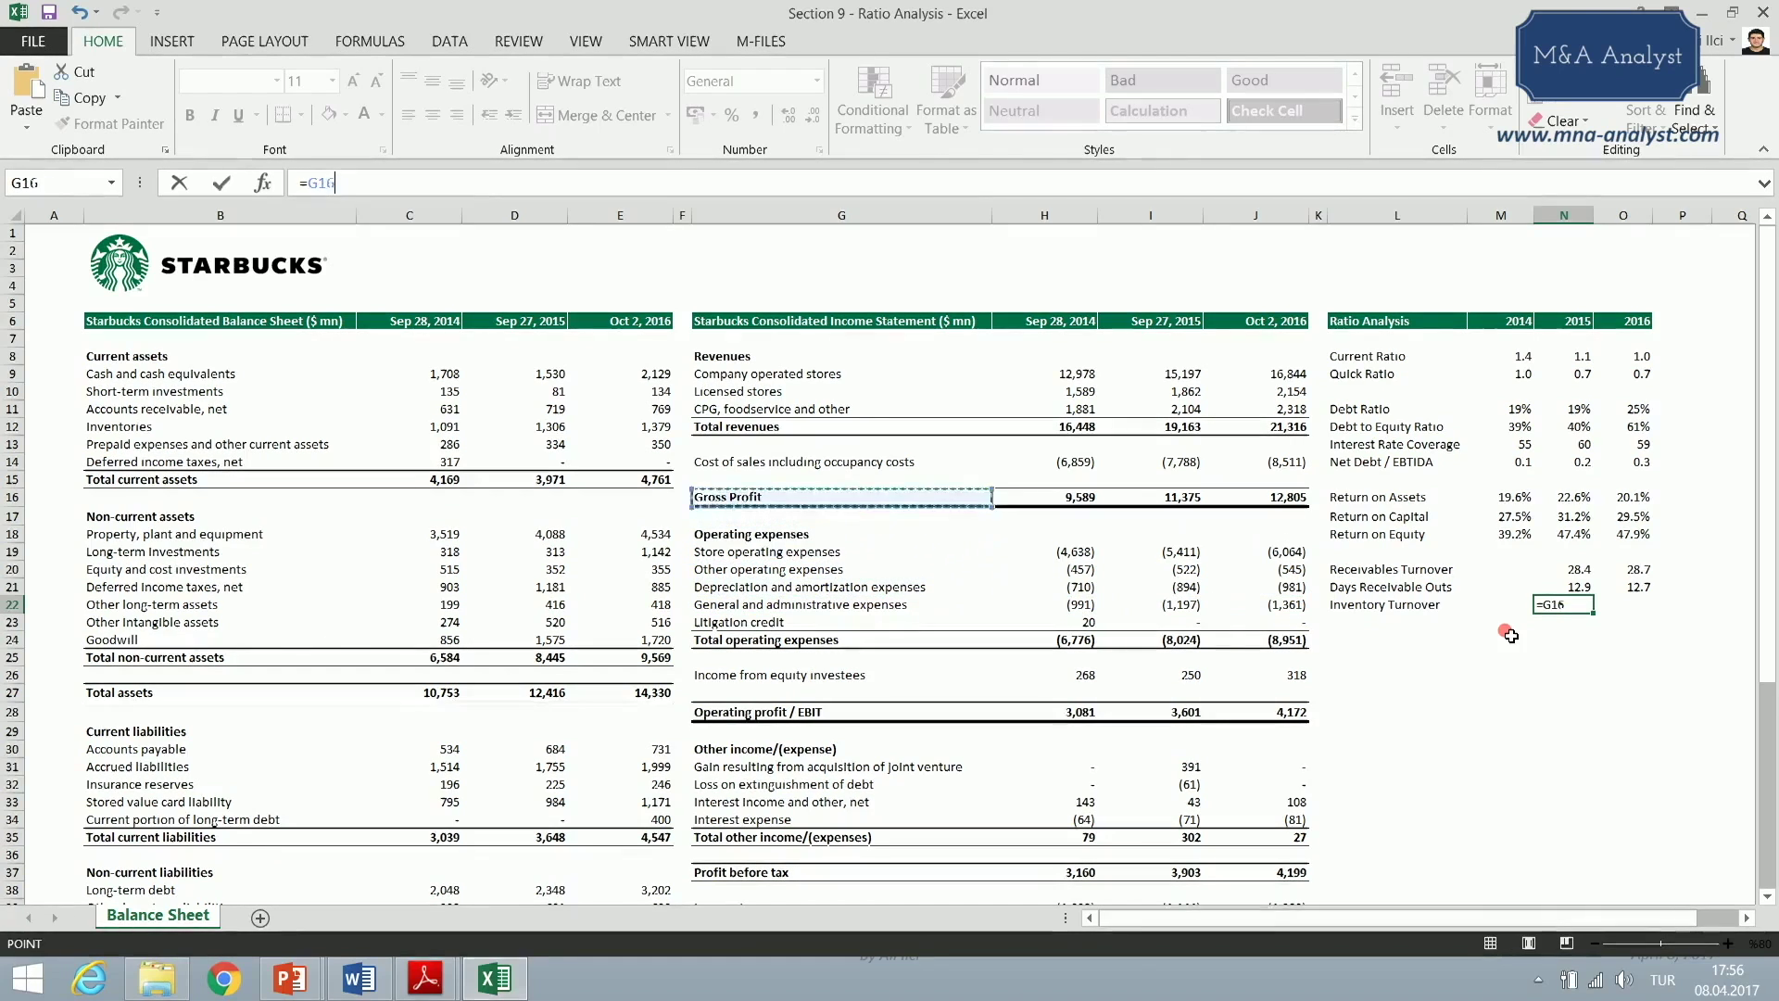
{"action": "key", "text": "Right"}
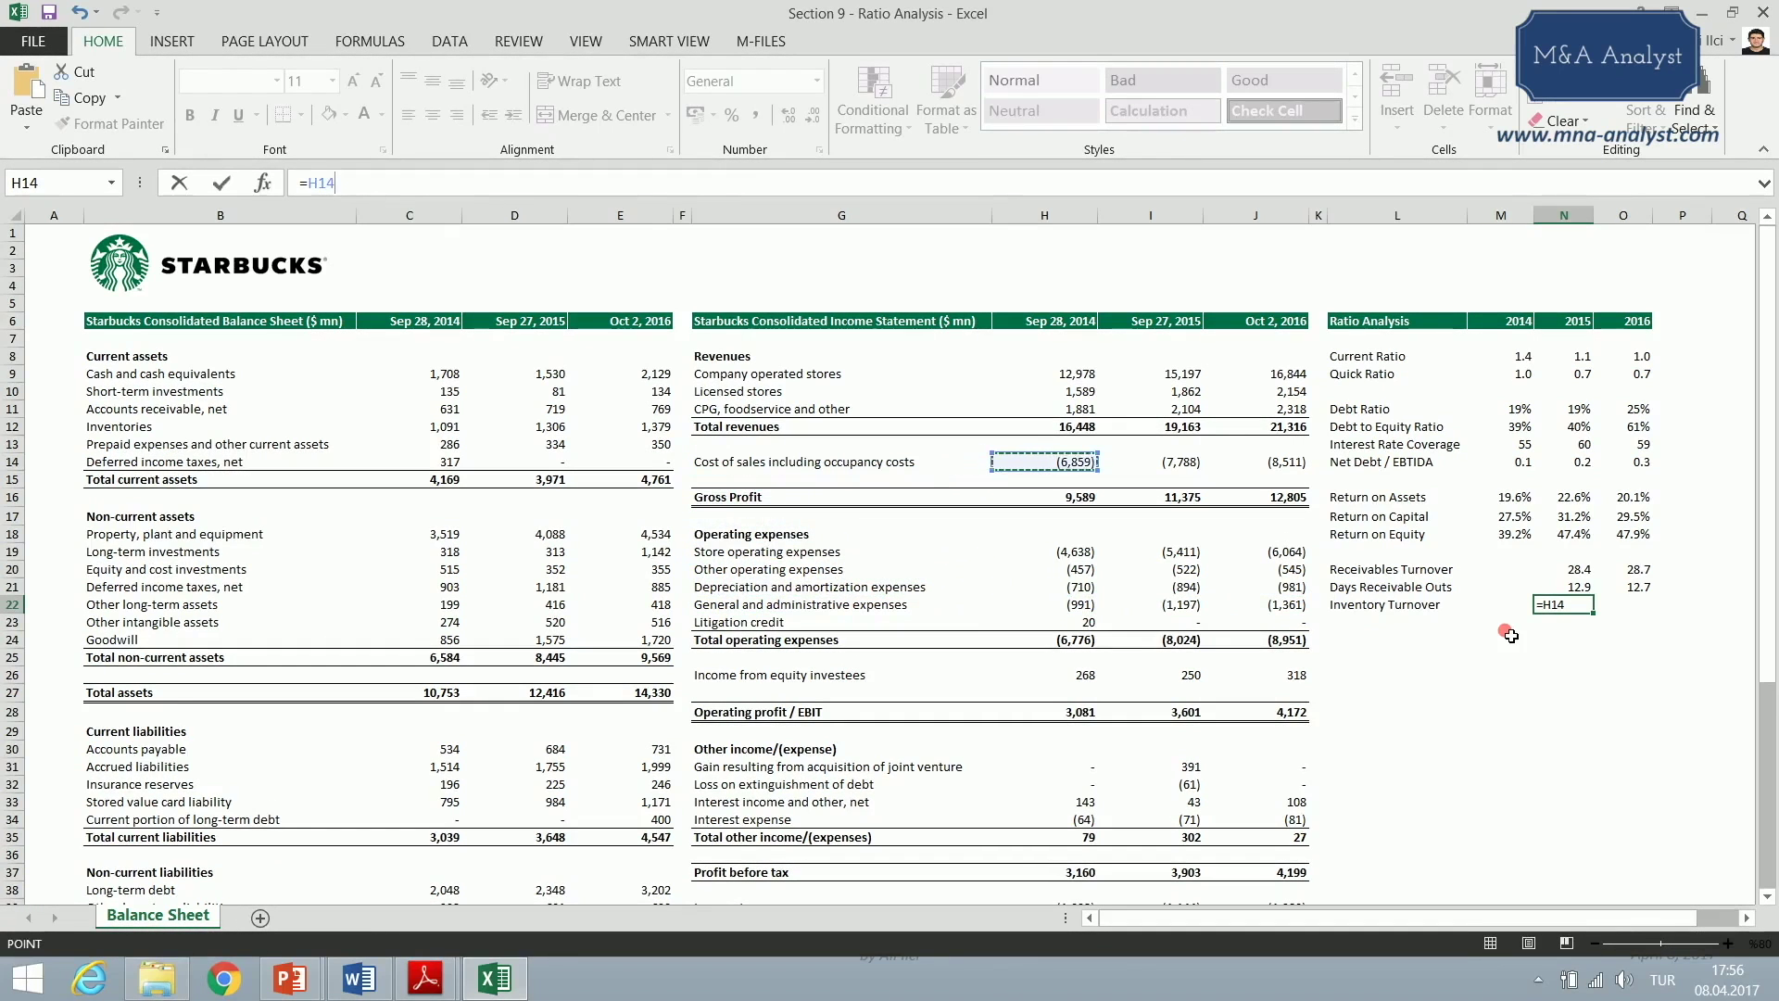
{"action": "type", "text": "/(("}
- Divide by the average of inventories C12 and D12
{"action": "key", "text": "Left"}
{"action": "key", "text": "Left"}
{"action": "key", "text": "Left"}
{"action": "key", "text": "Left"}
{"action": "key", "text": "Left"}
{"action": "key", "text": "Left"}
{"action": "key", "text": "Left"}
{"action": "key", "text": "Left"}
{"action": "key", "text": "Left"}
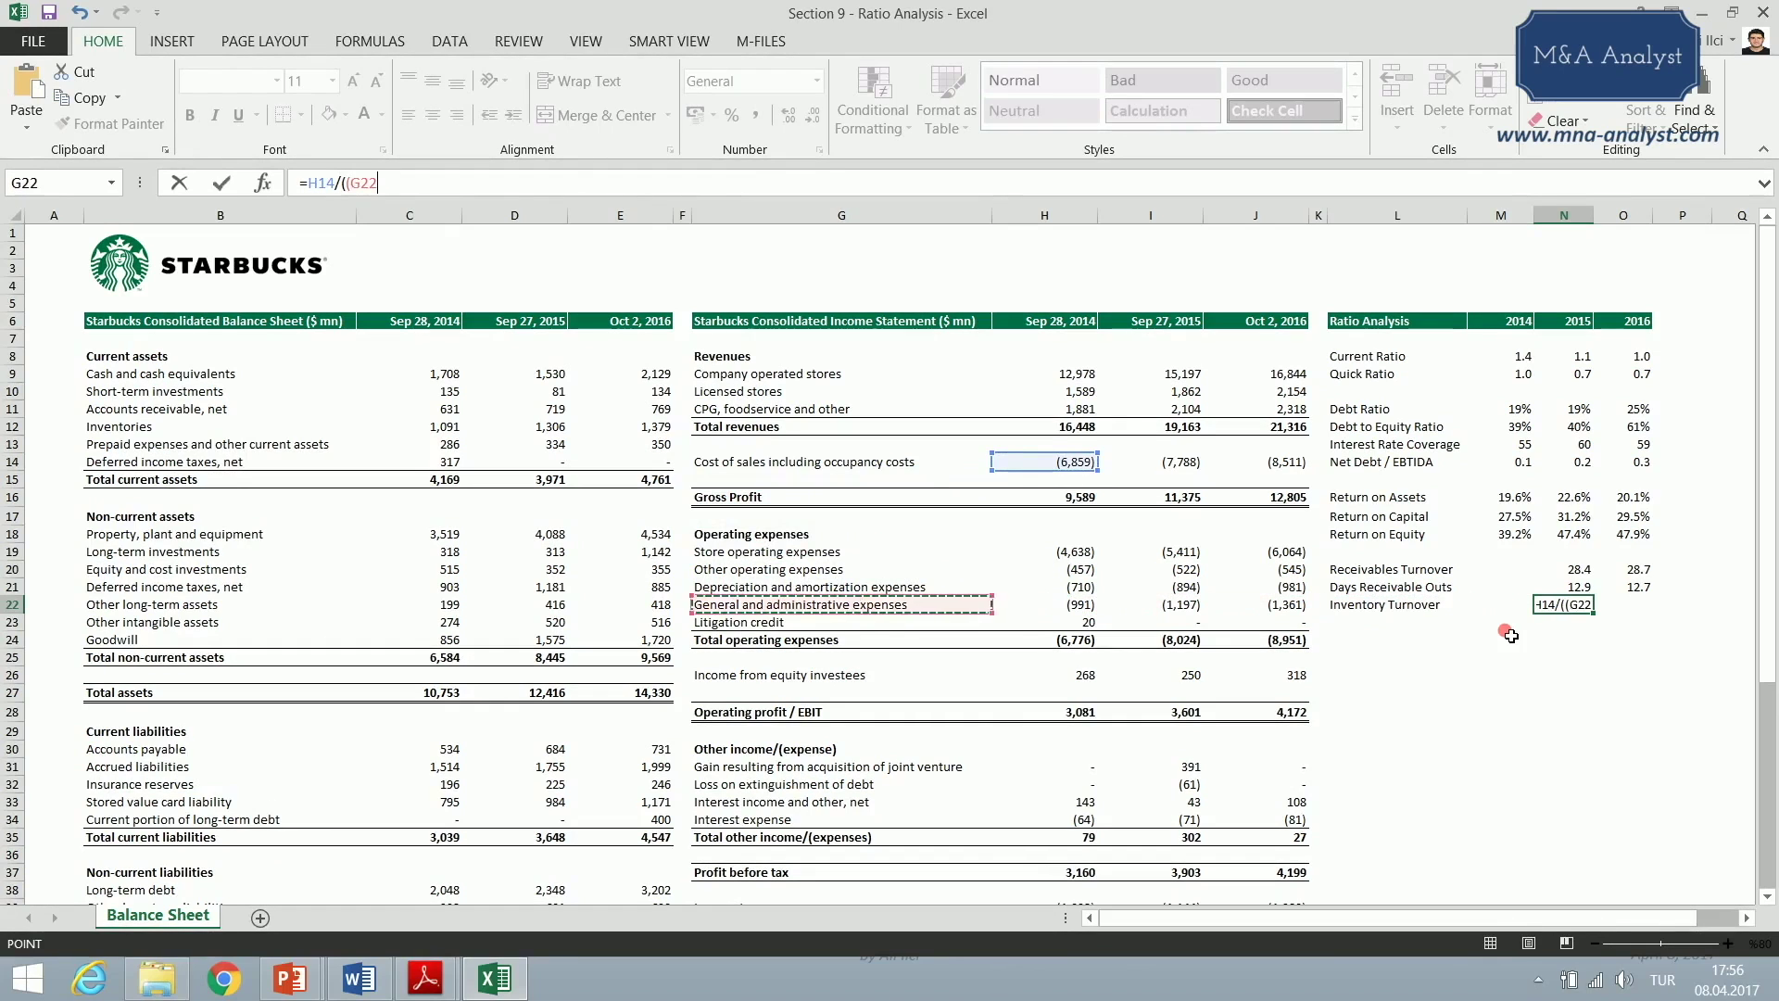
{"action": "key", "text": "Left"}
{"action": "key", "text": "Up"}
{"action": "key", "text": "Up"}
{"action": "key", "text": "Up"}
{"action": "key", "text": "Up"}
{"action": "key", "text": "Up"}
{"action": "key", "text": "Up"}
{"action": "key", "text": "Up"}
{"action": "key", "text": "Up"}
{"action": "key", "text": "Up"}
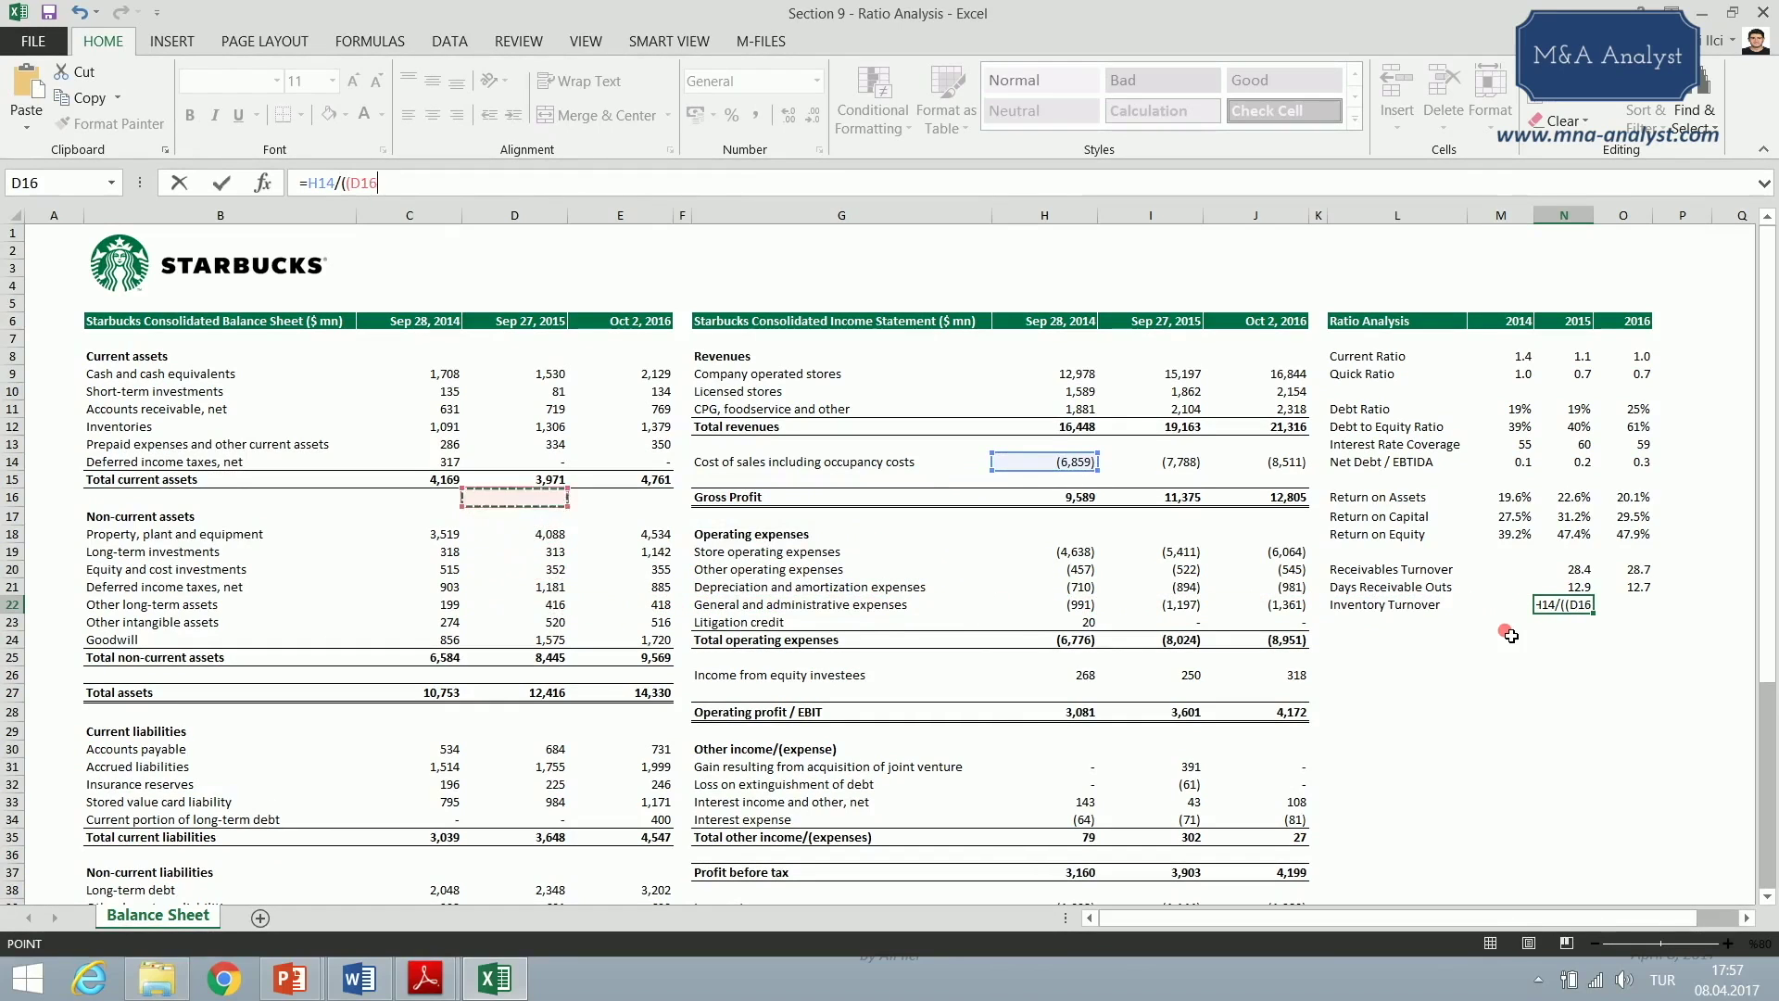
{"action": "key", "text": "Up"}
{"action": "key", "text": "Left"}
{"action": "type", "text": "+"}
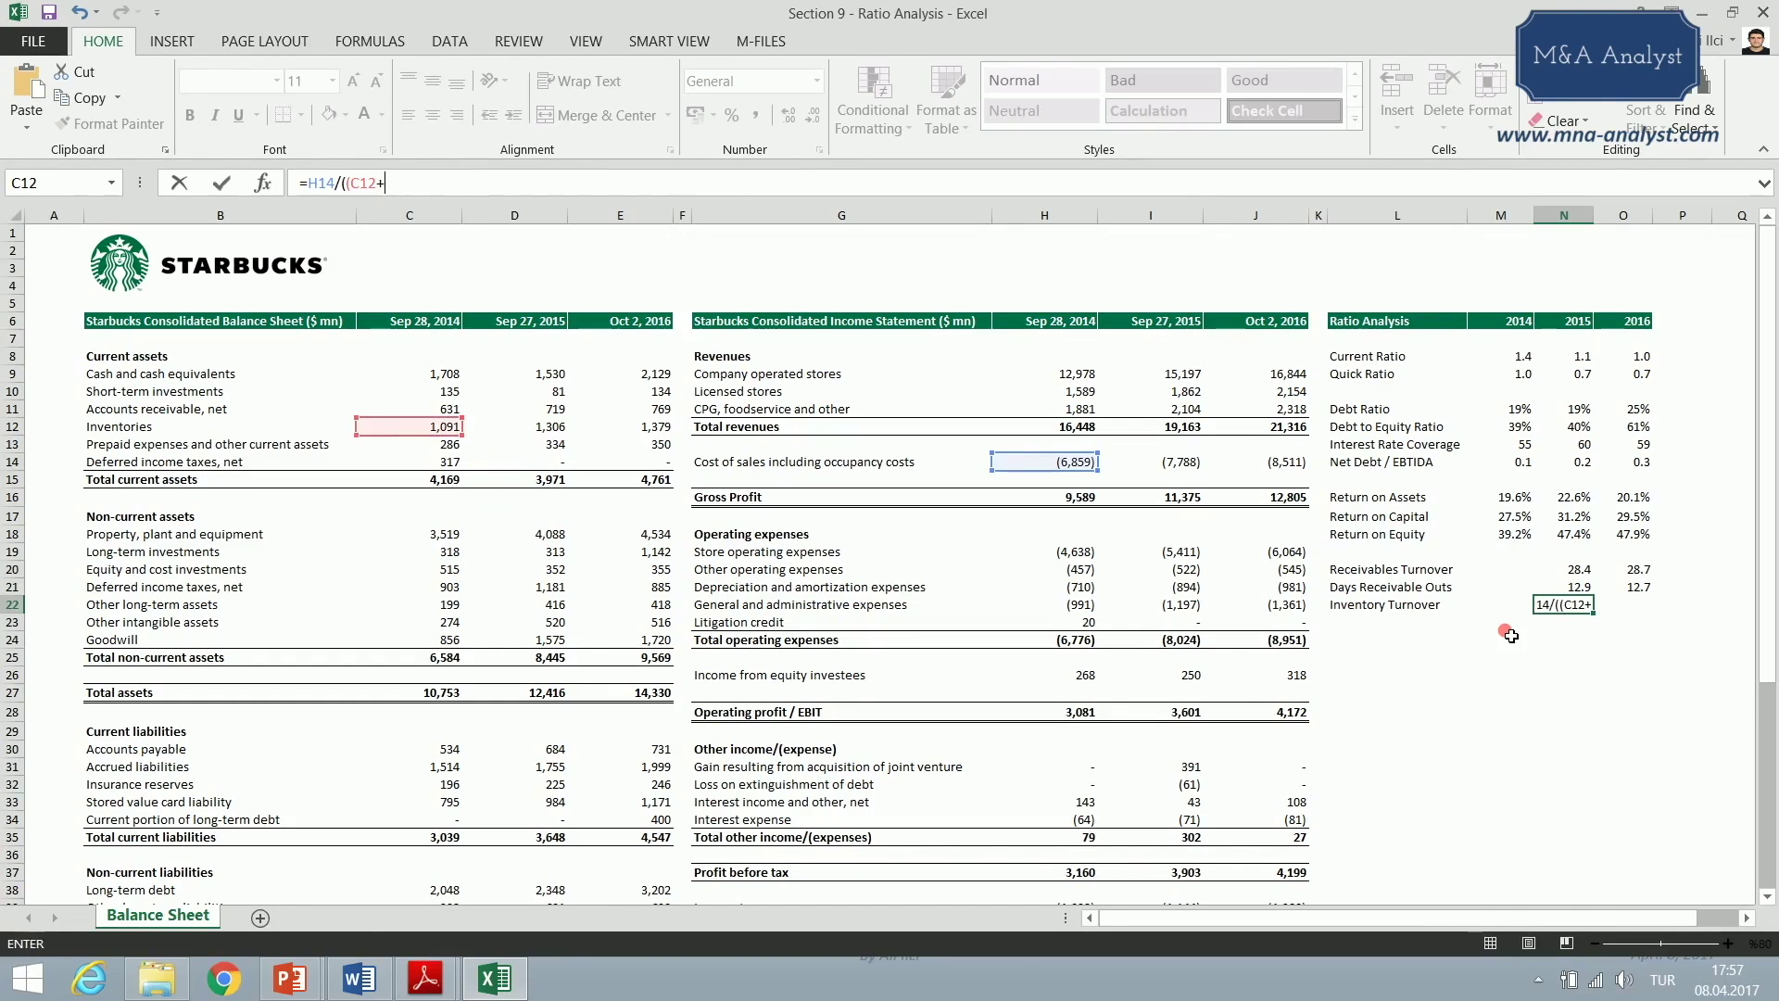
{"action": "key", "text": "Left"}
{"action": "key", "text": "Left"}
{"action": "key", "text": "Left"}
{"action": "key", "text": "Left"}
{"action": "key", "text": "Left"}
{"action": "key", "text": "Left"}
{"action": "key", "text": "Left"}
{"action": "key", "text": "Left"}
{"action": "key", "text": "Left"}
{"action": "key", "text": "Left"}
{"action": "key", "text": "Up"}
{"action": "key", "text": "Up"}
{"action": "key", "text": "Up"}
{"action": "key", "text": "Up"}
{"action": "key", "text": "Up"}
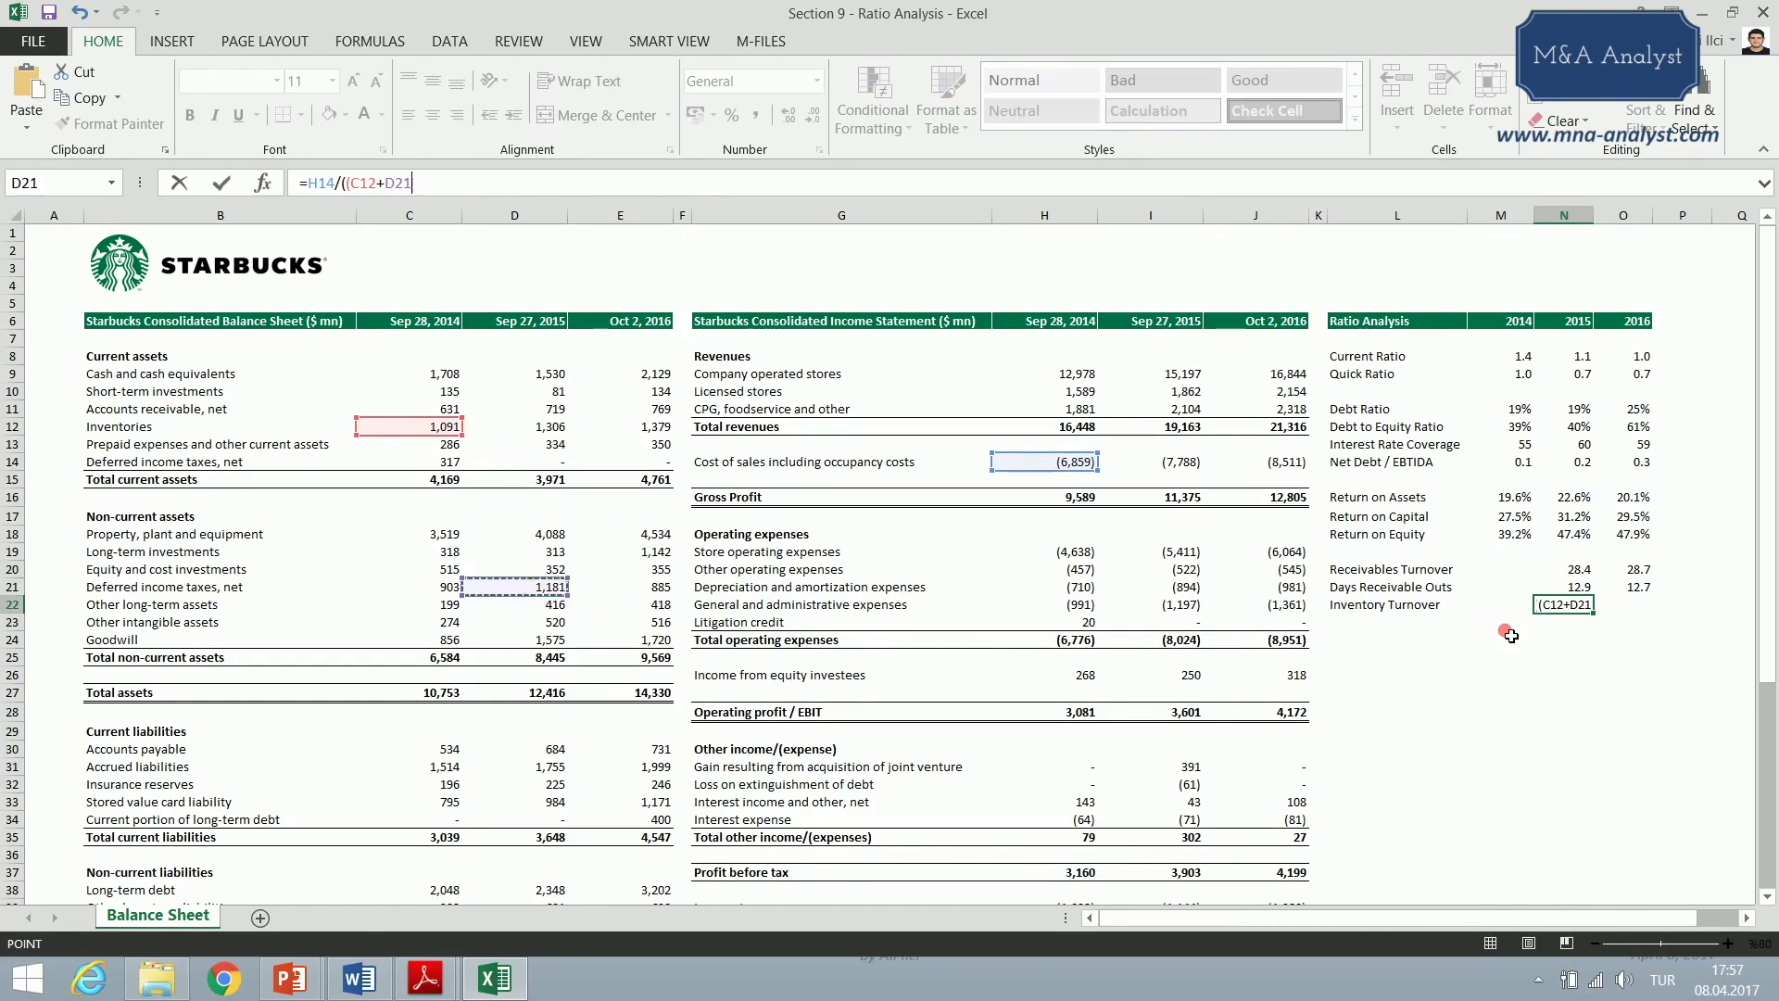
{"action": "key", "text": "Up"}
{"action": "key", "text": "Up"}
{"action": "key", "text": "Up"}
{"action": "key", "text": "Up"}
{"action": "key", "text": "Up"}
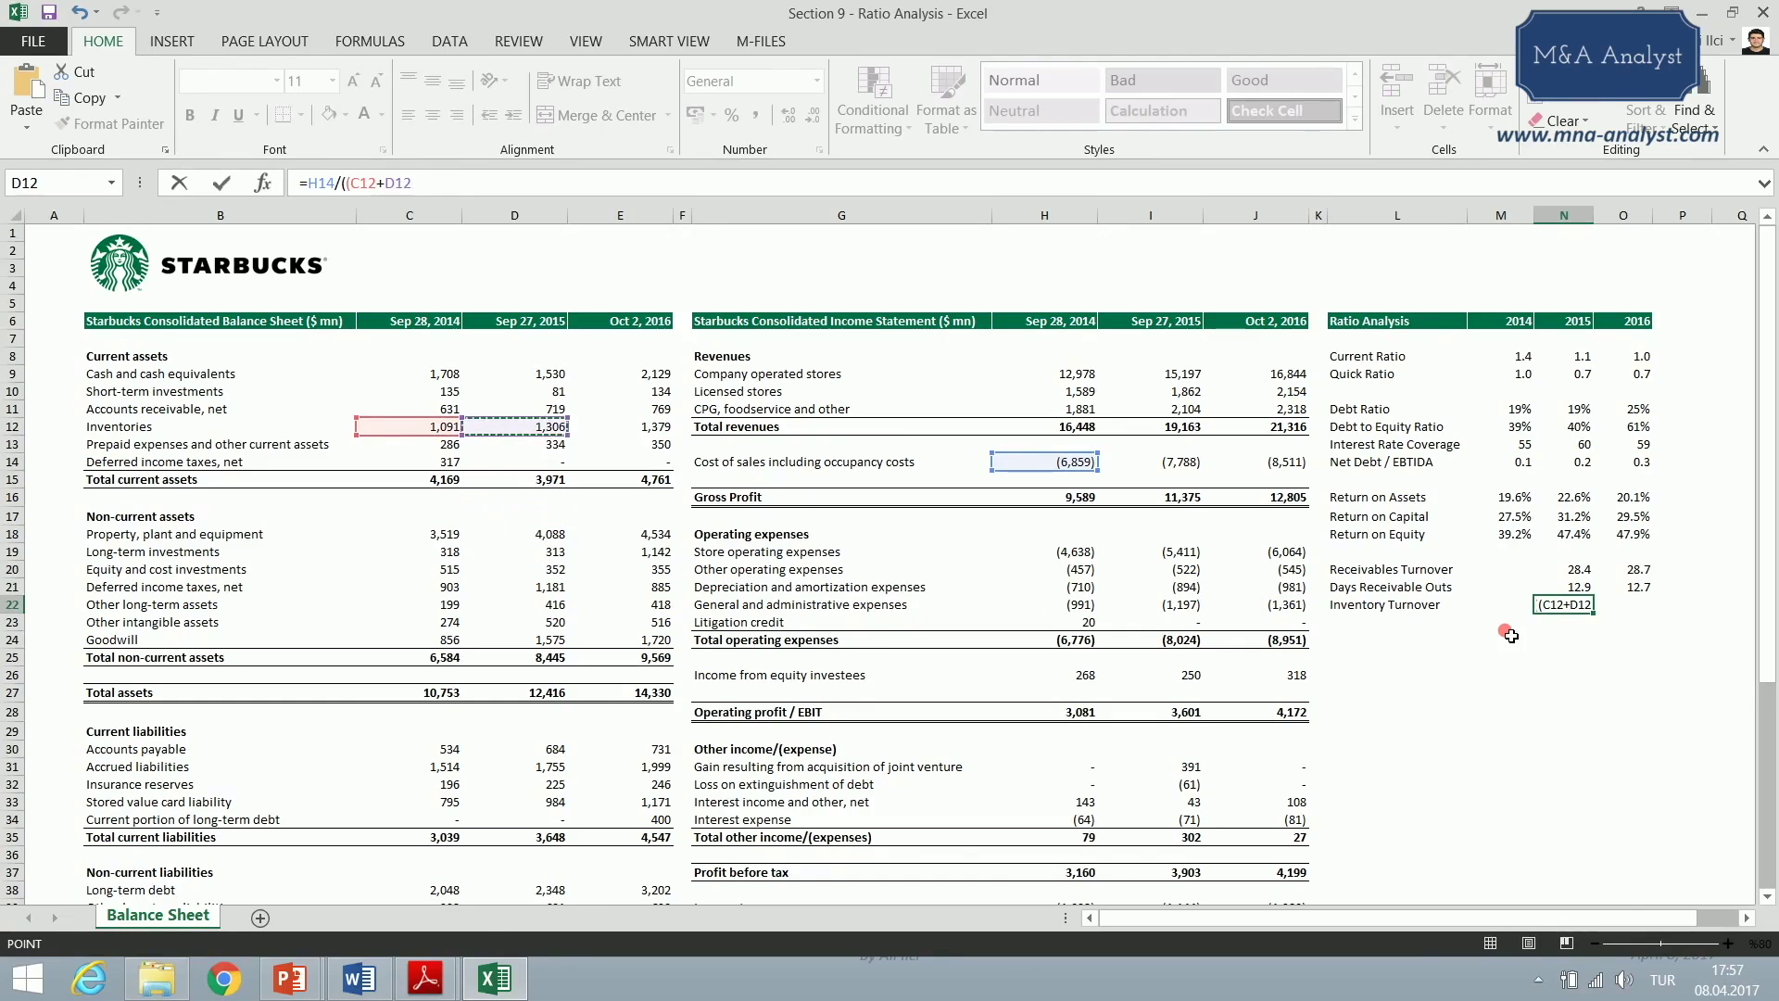
{"action": "type", "text": ")/2)"}
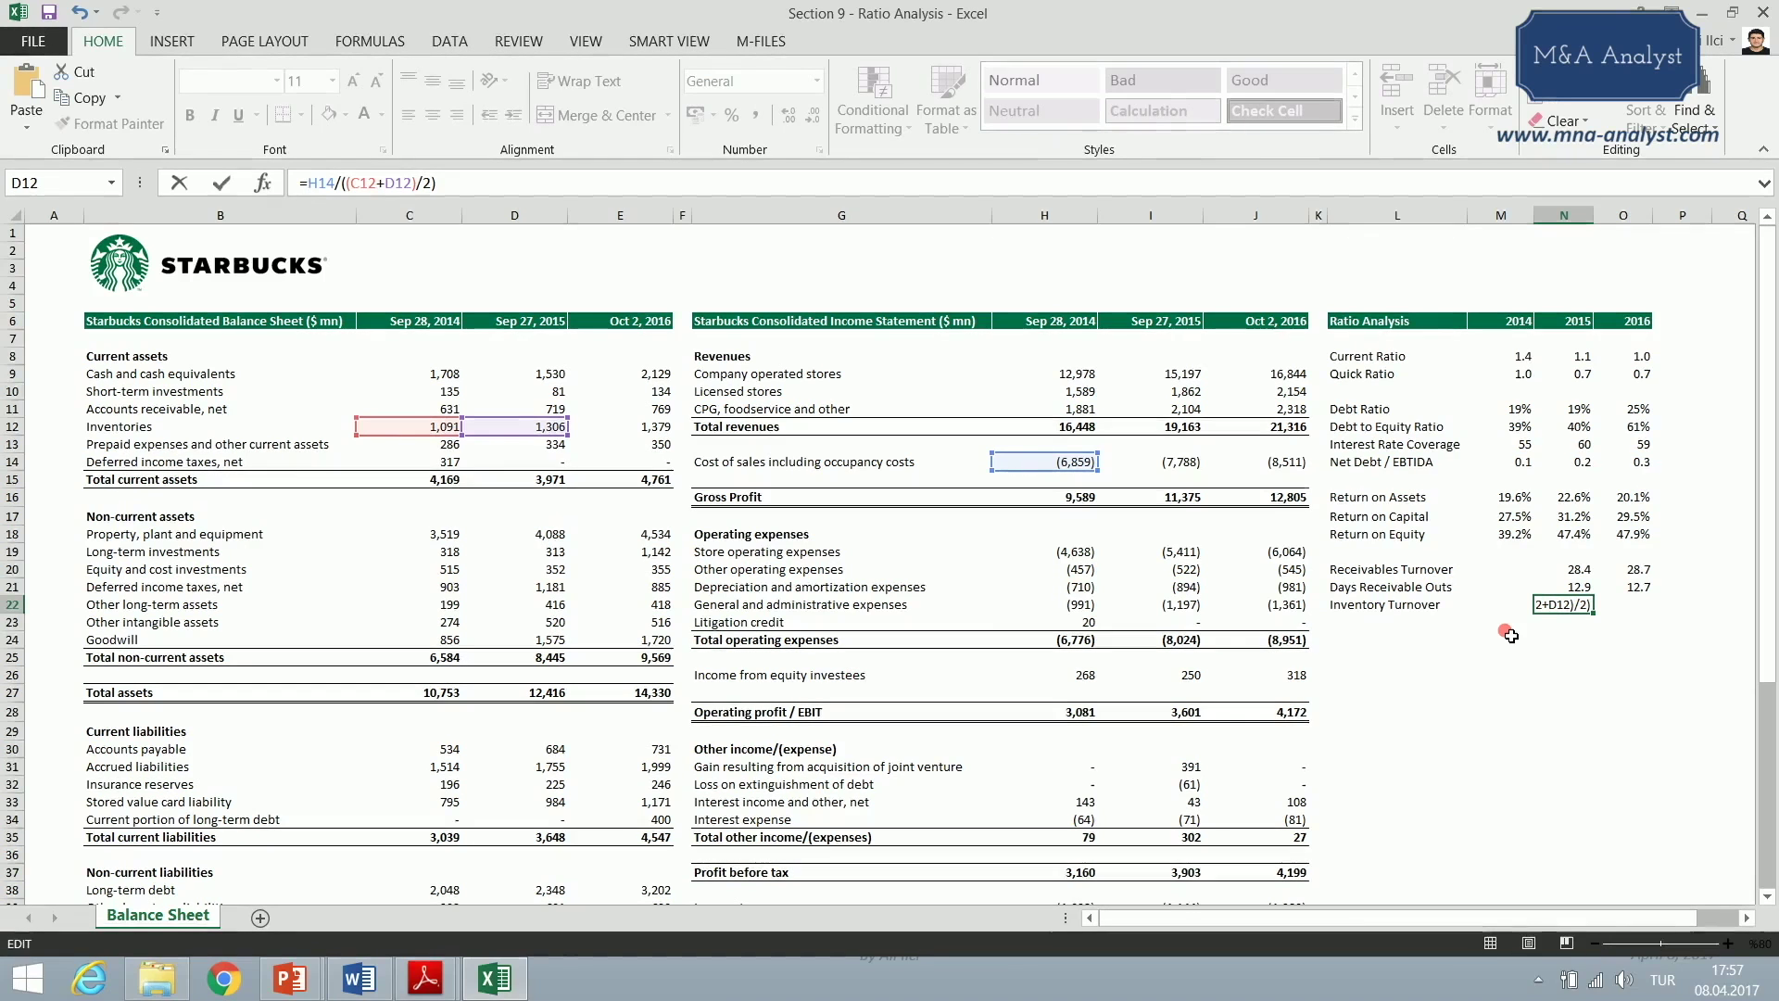
- Negate the formula to =-H14/((C12+D12)/2) and review its terms
{"action": "key", "text": "Home"}
{"action": "key", "text": "Right"}
{"action": "type", "text": "-"}
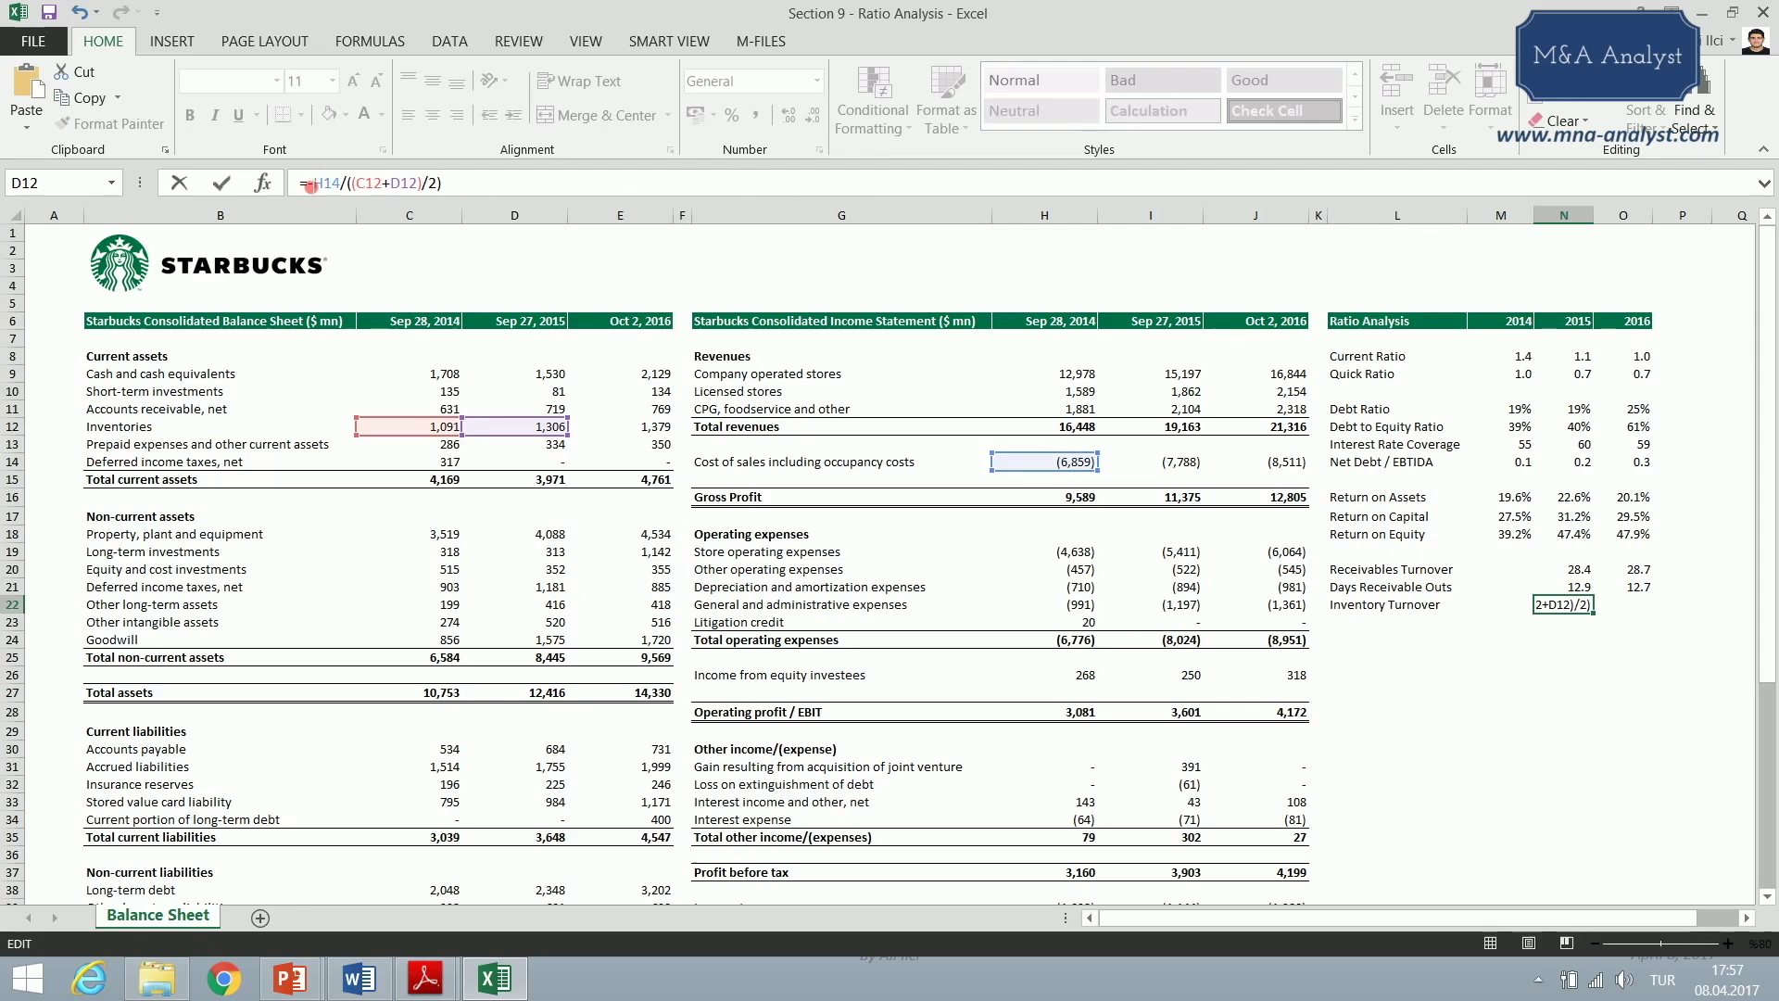
{"action": "double_click", "coordinate": [319, 183]}
{"action": "left_click", "coordinate": [408, 211]}
{"action": "left_click", "coordinate": [363, 186]}
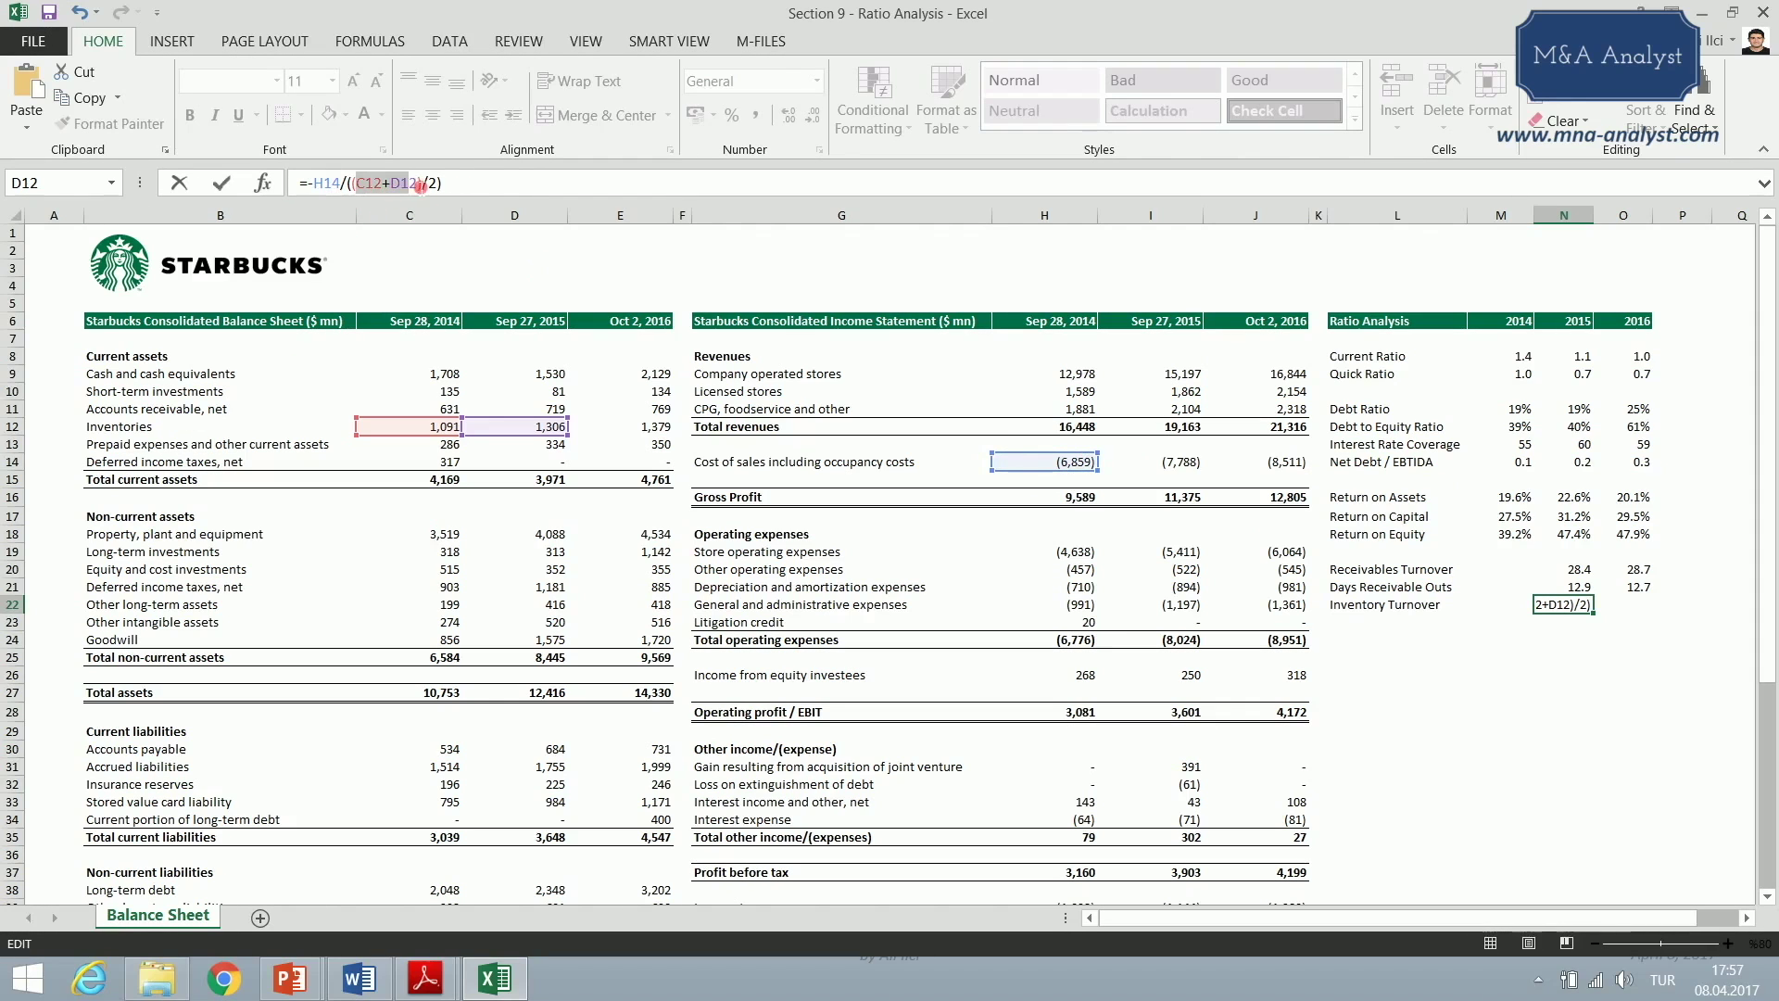
{"action": "left_click", "coordinate": [405, 302]}
{"action": "left_click_drag", "start_coordinate": [468, 190], "coordinate": [299, 190]}
{"action": "left_click", "coordinate": [502, 190]}
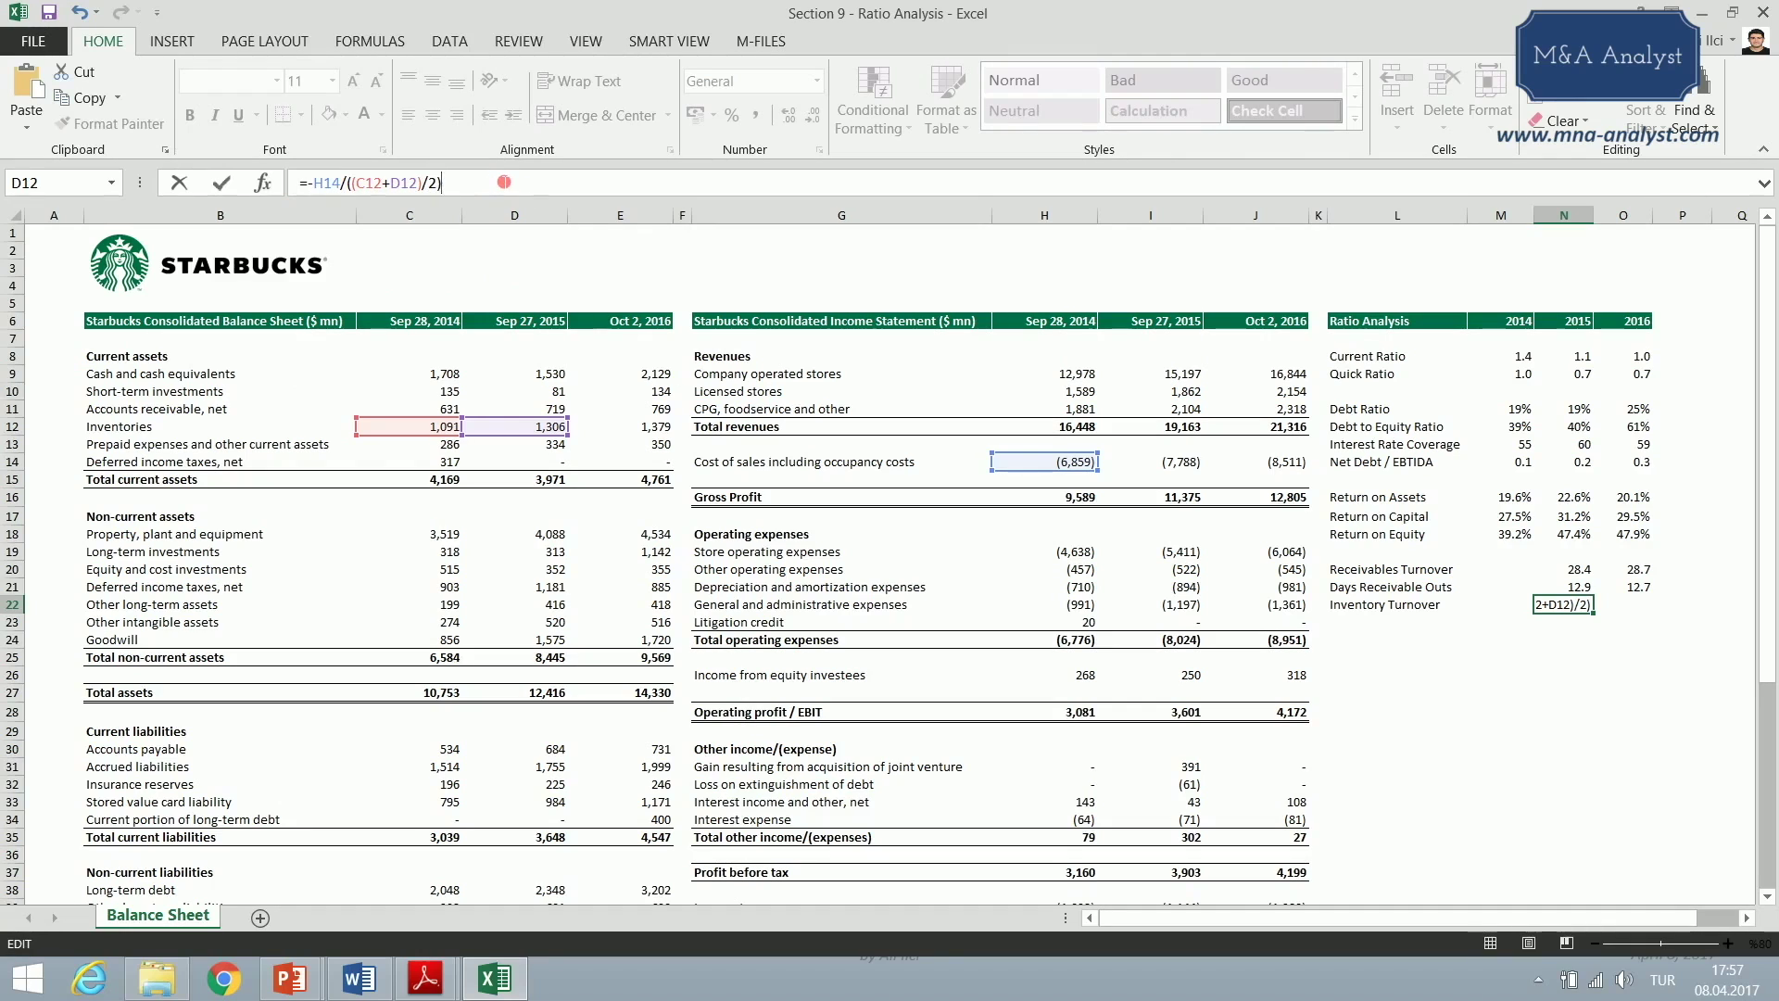
- Commit the 2015 Inventory Turnover and show it to one decimal (5.7)
{"action": "key", "text": "Return"}
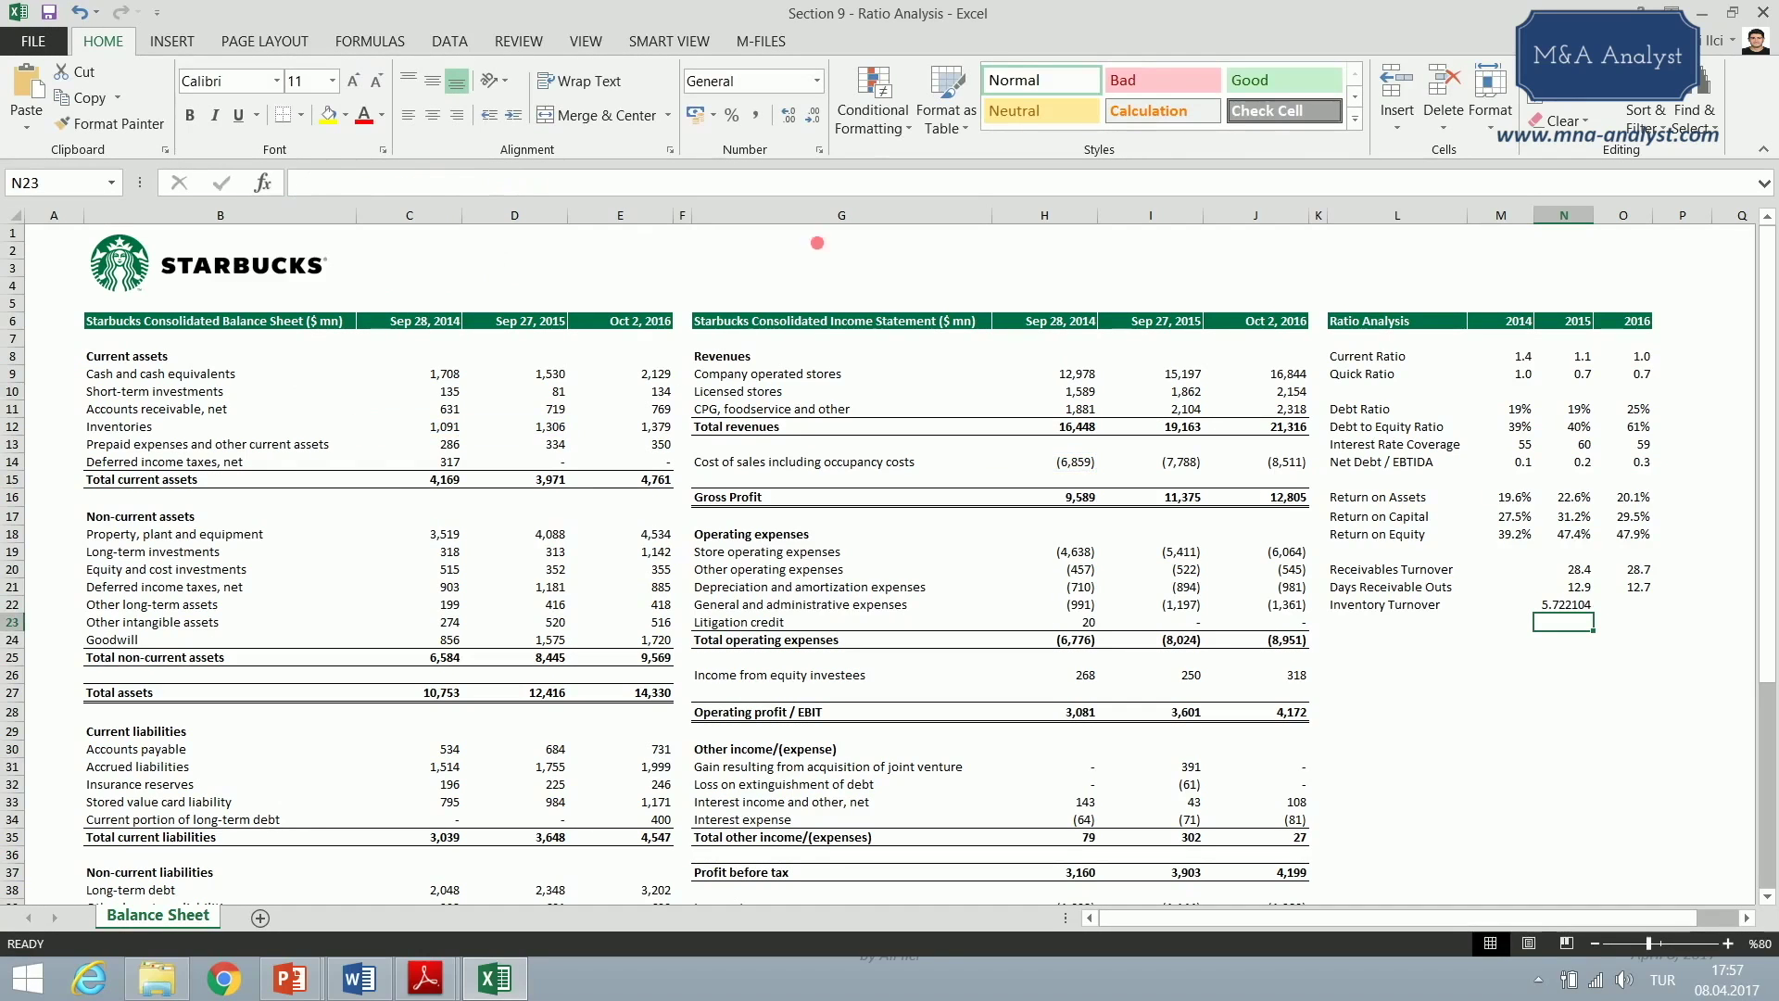
{"action": "left_click", "coordinate": [1577, 603]}
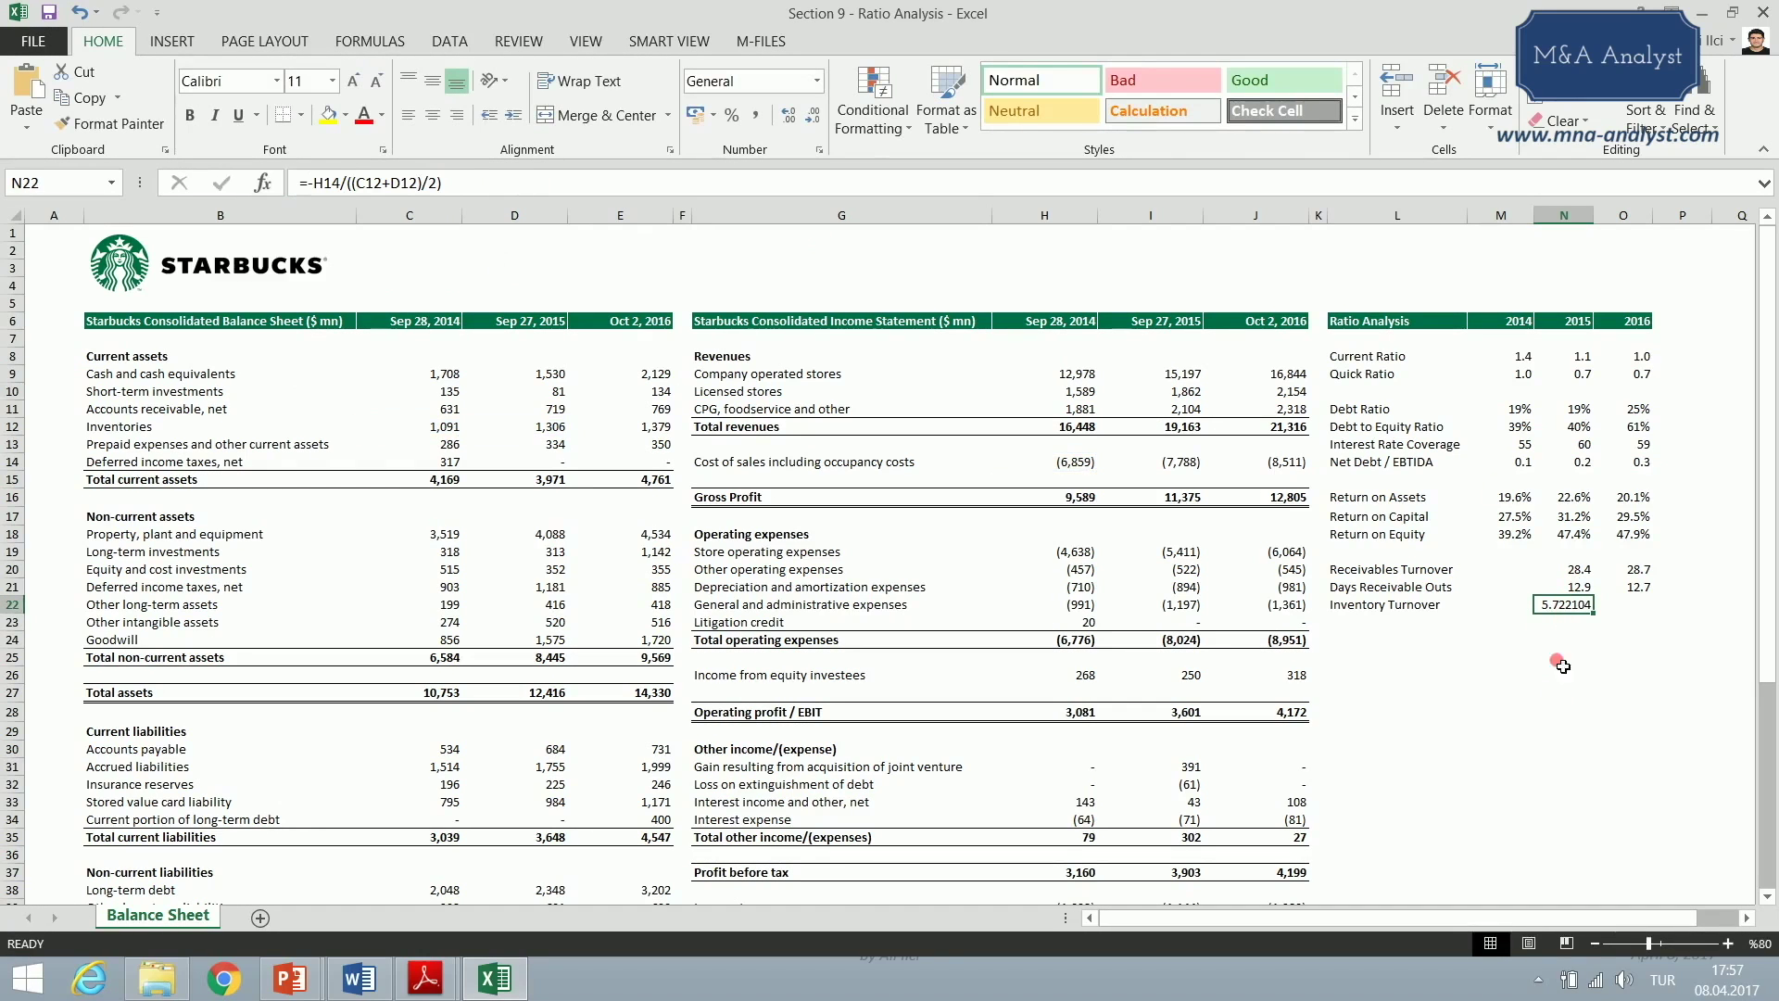
{"action": "left_click", "coordinate": [813, 114]}
{"action": "left_click", "coordinate": [814, 114]}
{"action": "left_click", "coordinate": [814, 114]}
{"action": "left_click", "coordinate": [813, 114]}
{"action": "left_click", "coordinate": [814, 114]}
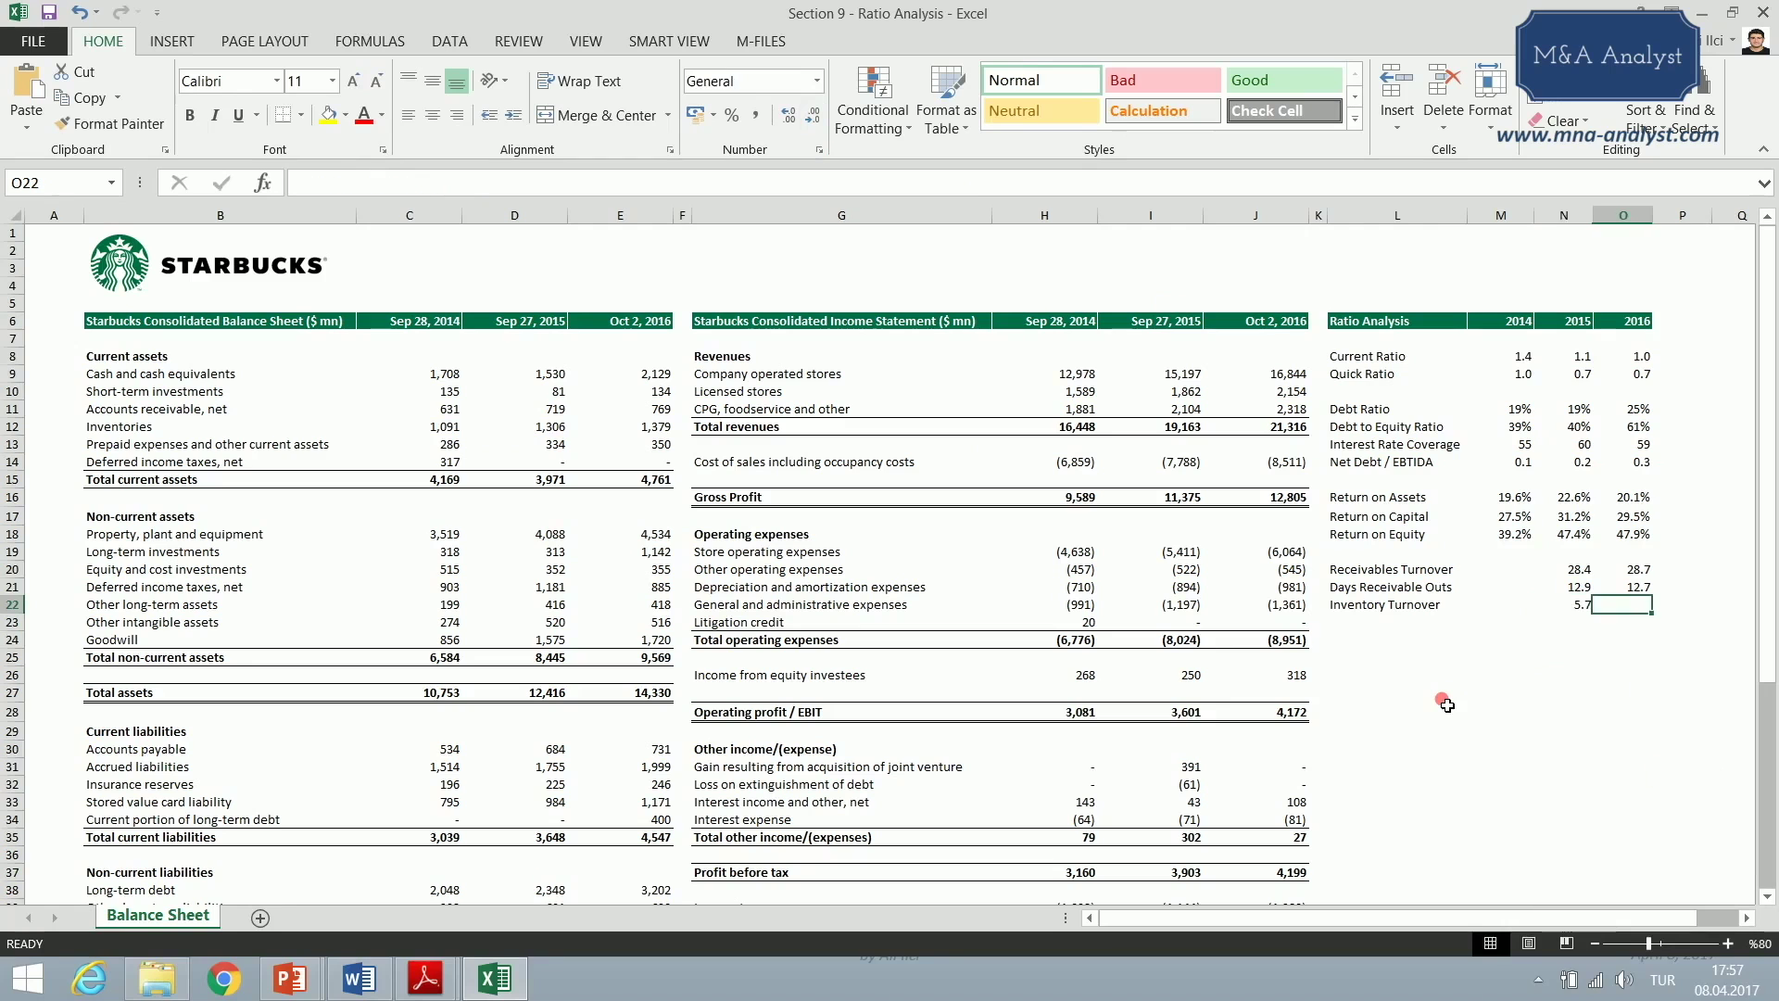
- Copy the turnover formula into the 2016 cell O22, giving 5.8
{"action": "key", "text": "ctrl+c"}
{"action": "key", "text": "Right"}
{"action": "key", "text": "ctrl+v"}
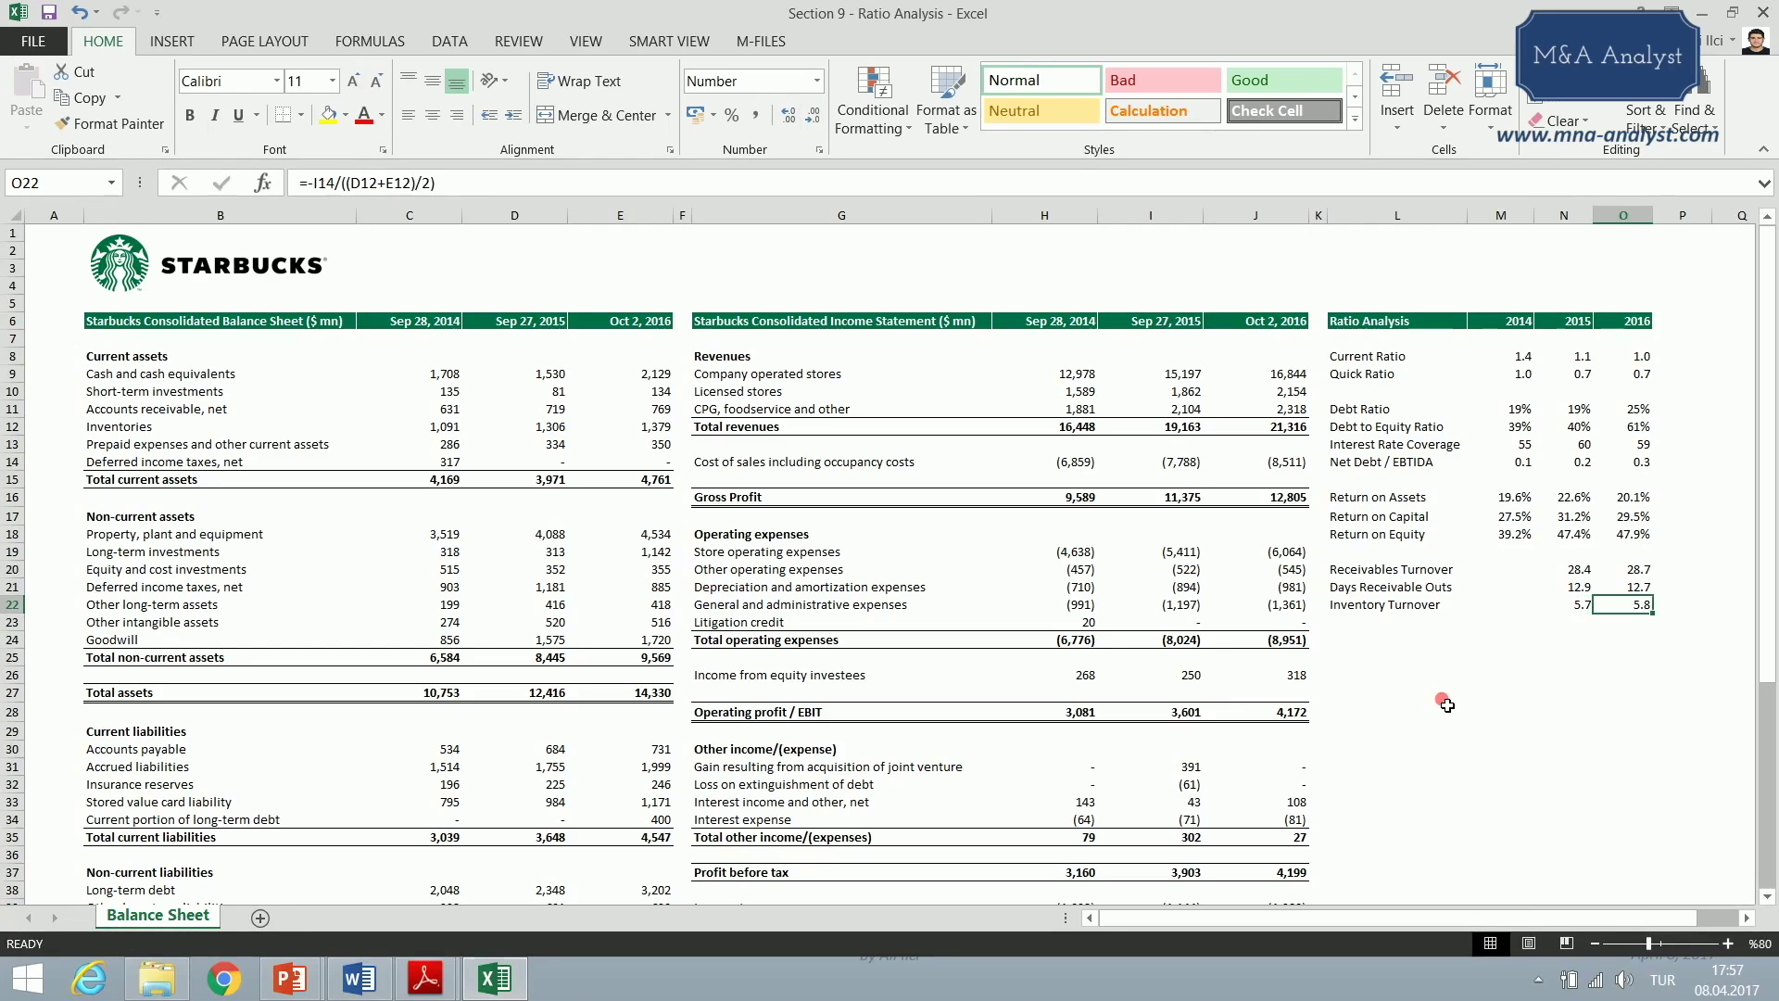
{"action": "key", "text": "F2"}
{"action": "key", "text": "Escape"}
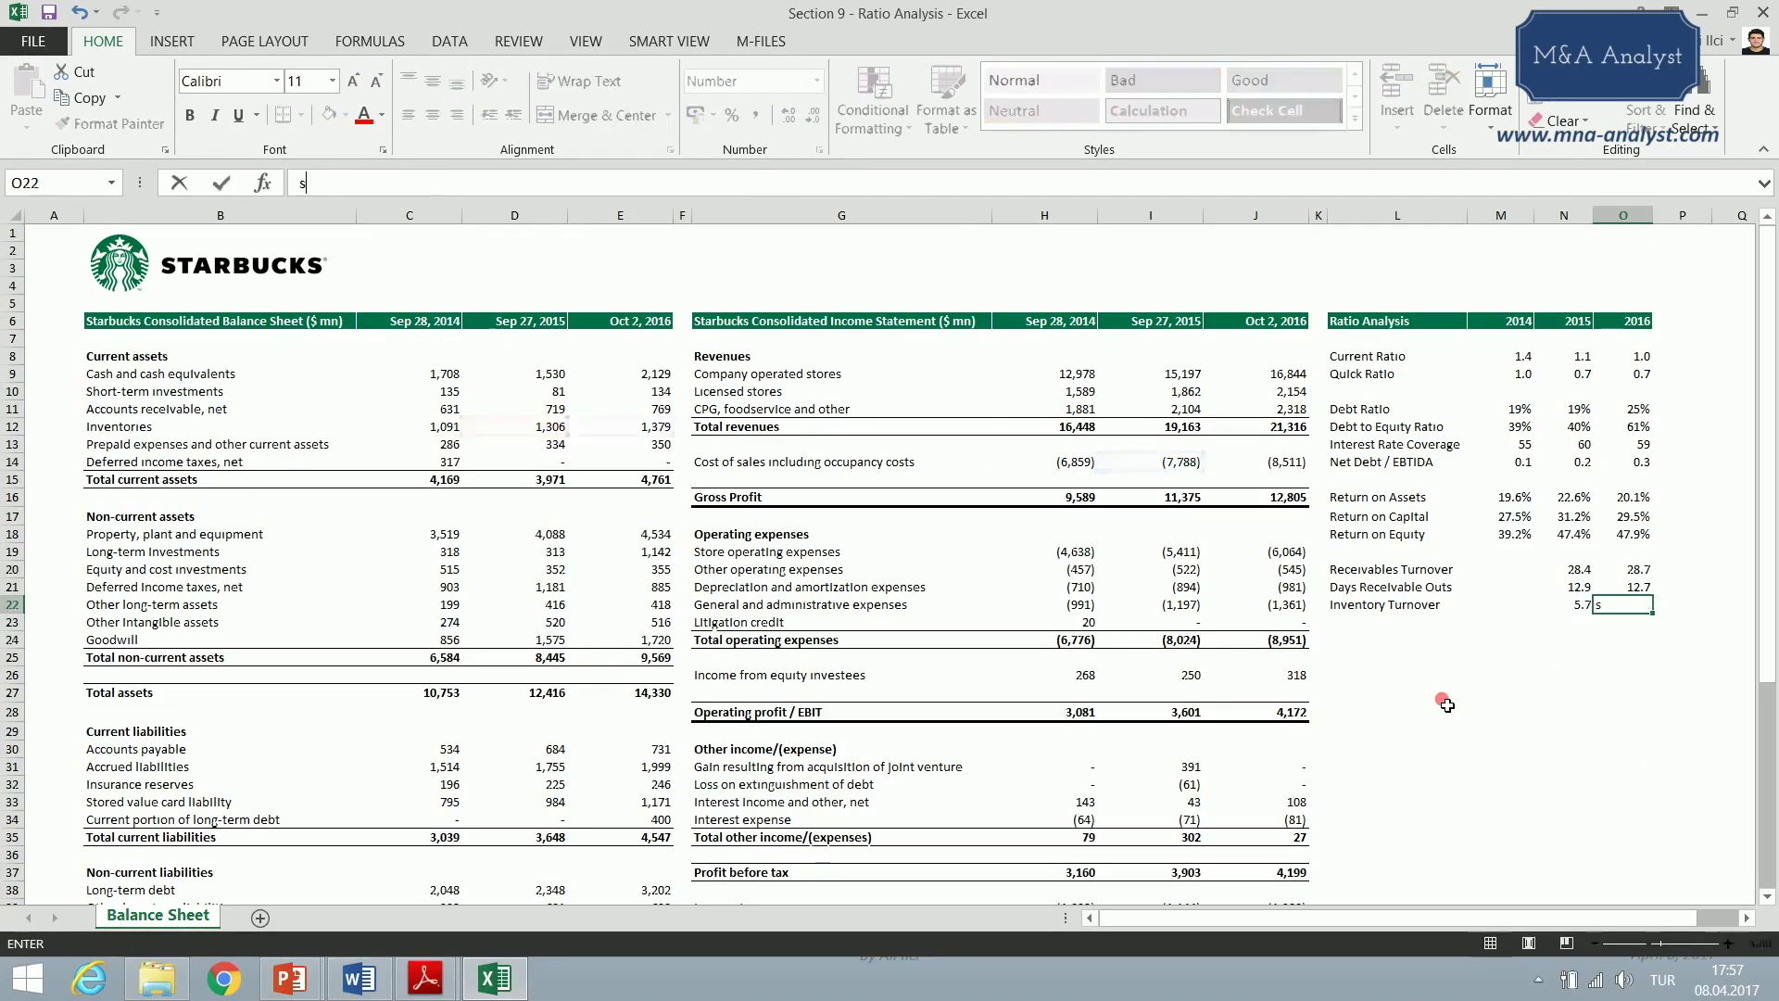
- Compare the 2015 Inventory Turnover formula with the Days Receivable Outs and Receivables Turnover formulas
{"action": "key", "text": "ctrl+z"}
{"action": "key", "text": "Left"}
{"action": "key", "text": "F2"}
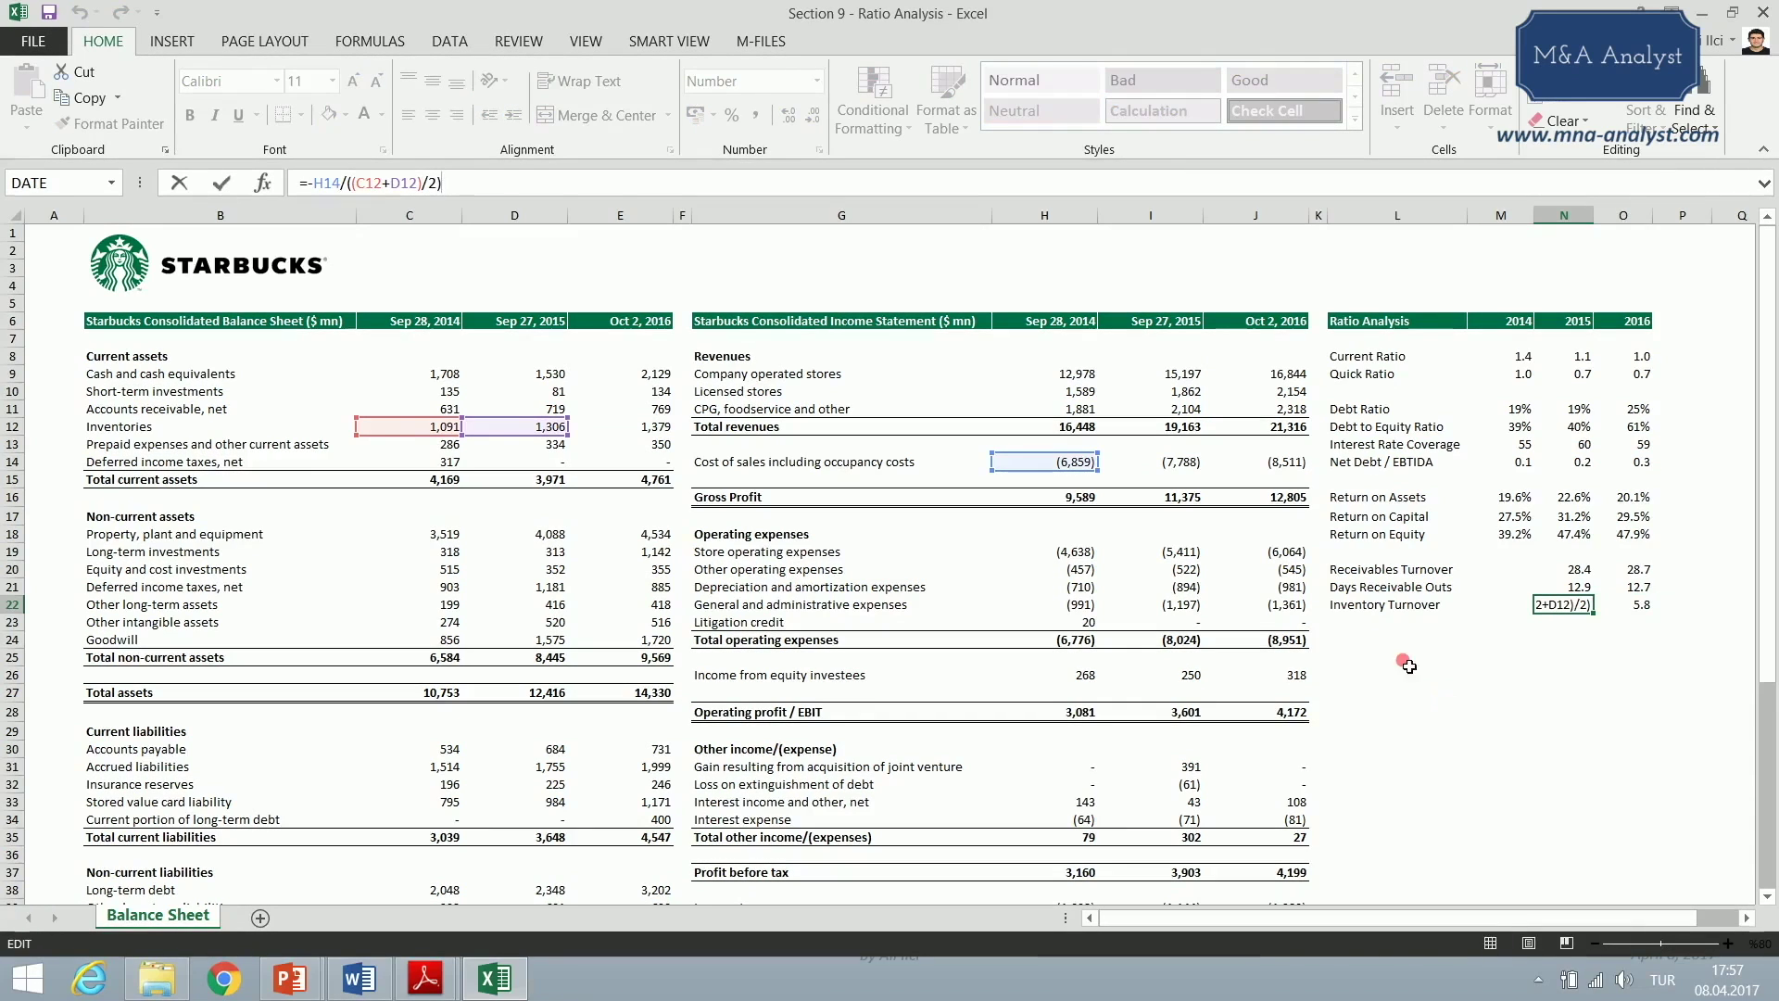
{"action": "key", "text": "Escape"}
{"action": "double_click", "coordinate": [1573, 588]}
{"action": "key", "text": "Escape"}
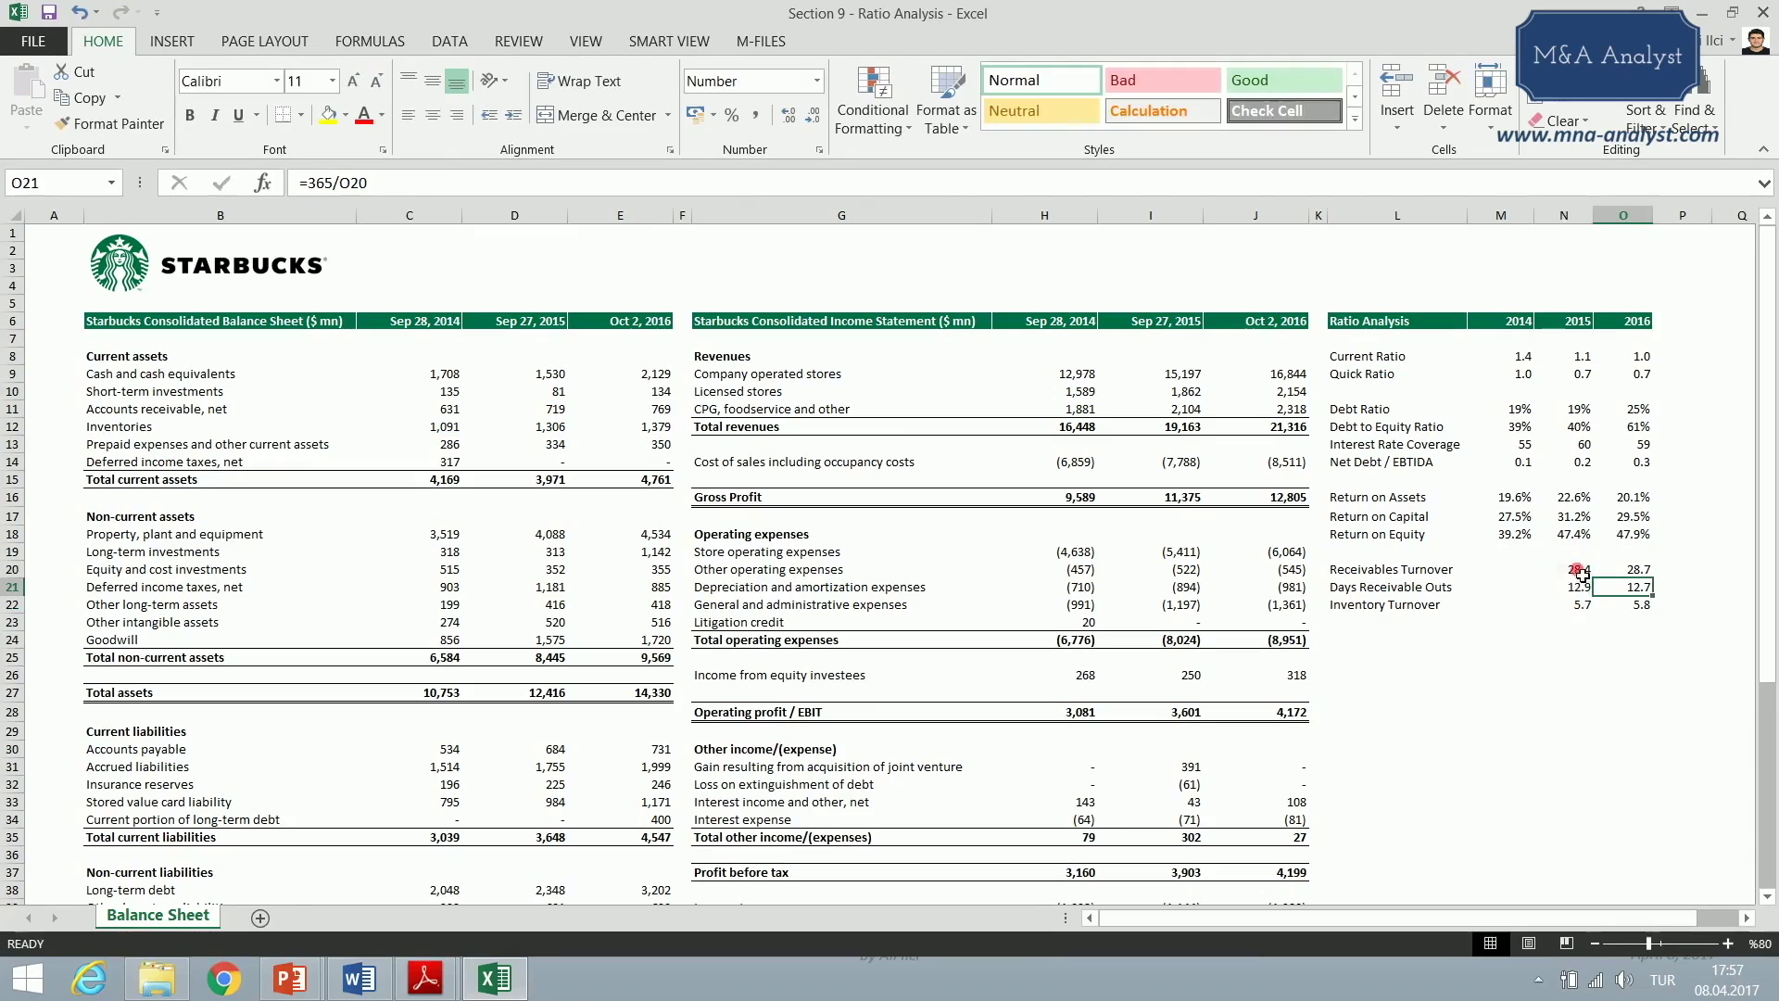
{"action": "key", "text": "Up"}
{"action": "key", "text": "F2"}
{"action": "key", "text": "Escape"}
{"action": "key", "text": "Down"}
{"action": "key", "text": "Down"}
{"action": "key", "text": "F2"}
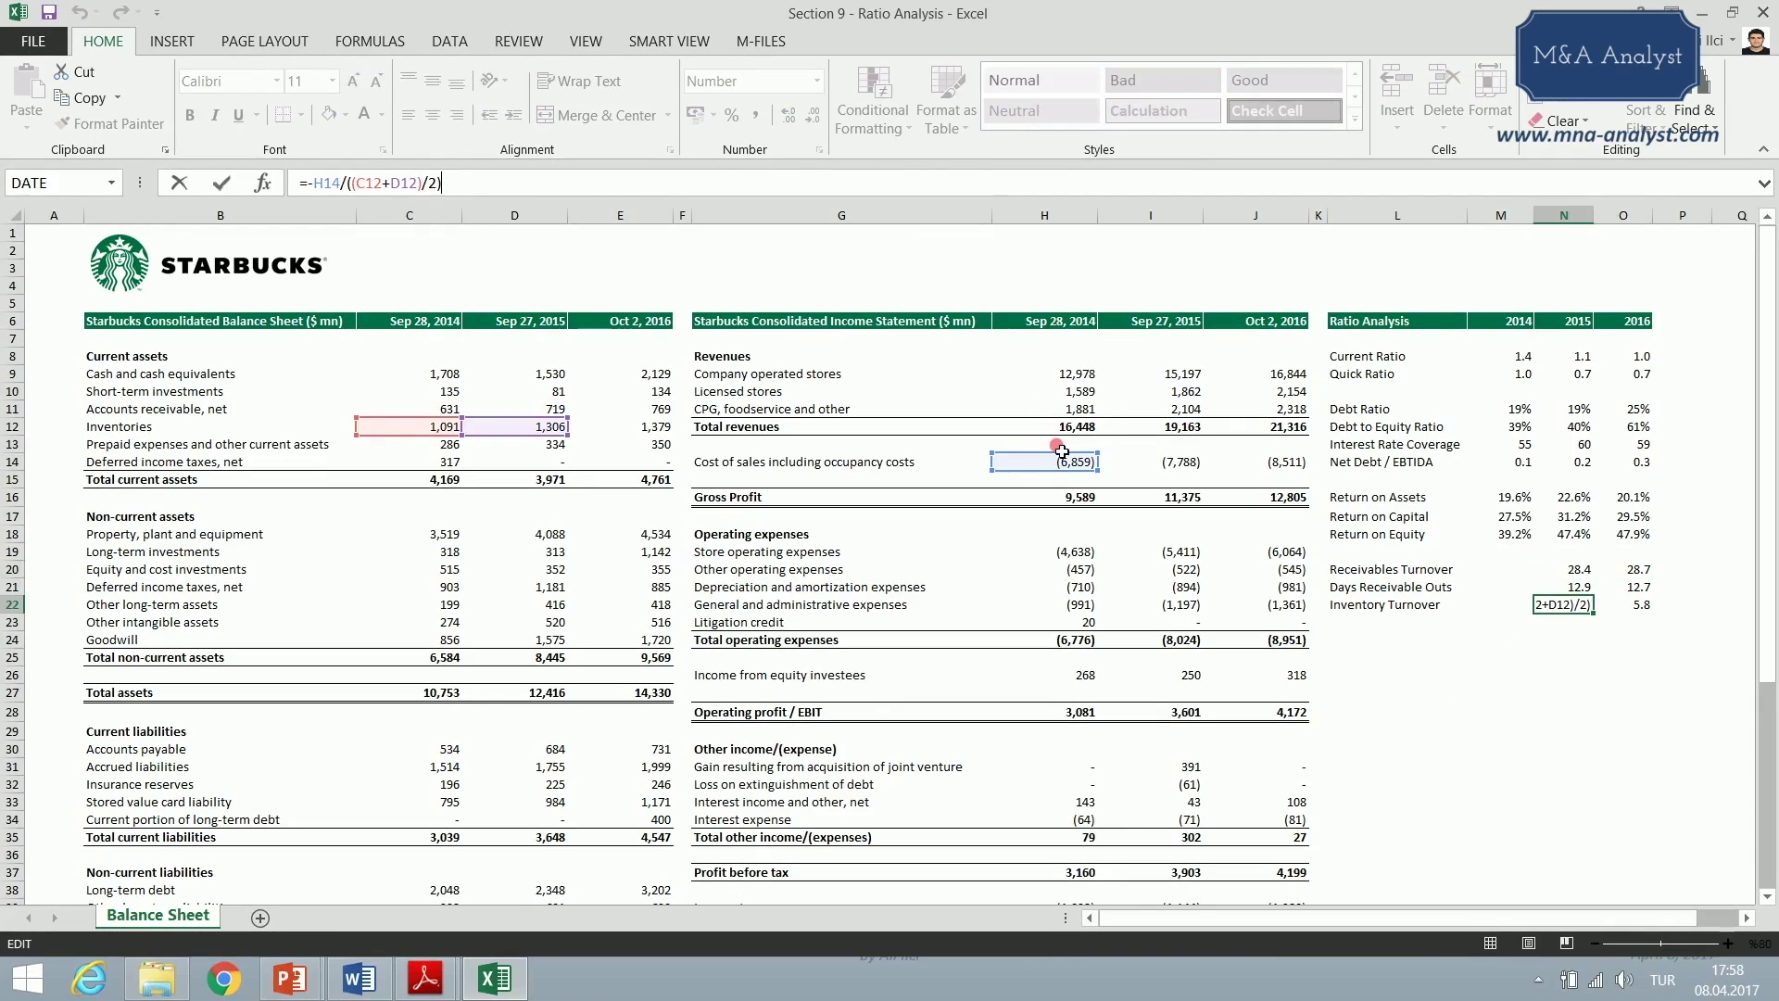
- Point the 2015 turnover at cost of sales I14 and copy it to 2016 (6.5, 6.3)
{"action": "left_click_drag", "start_coordinate": [1076, 459], "coordinate": [1193, 465]}
{"action": "key", "text": "ctrl+Return"}
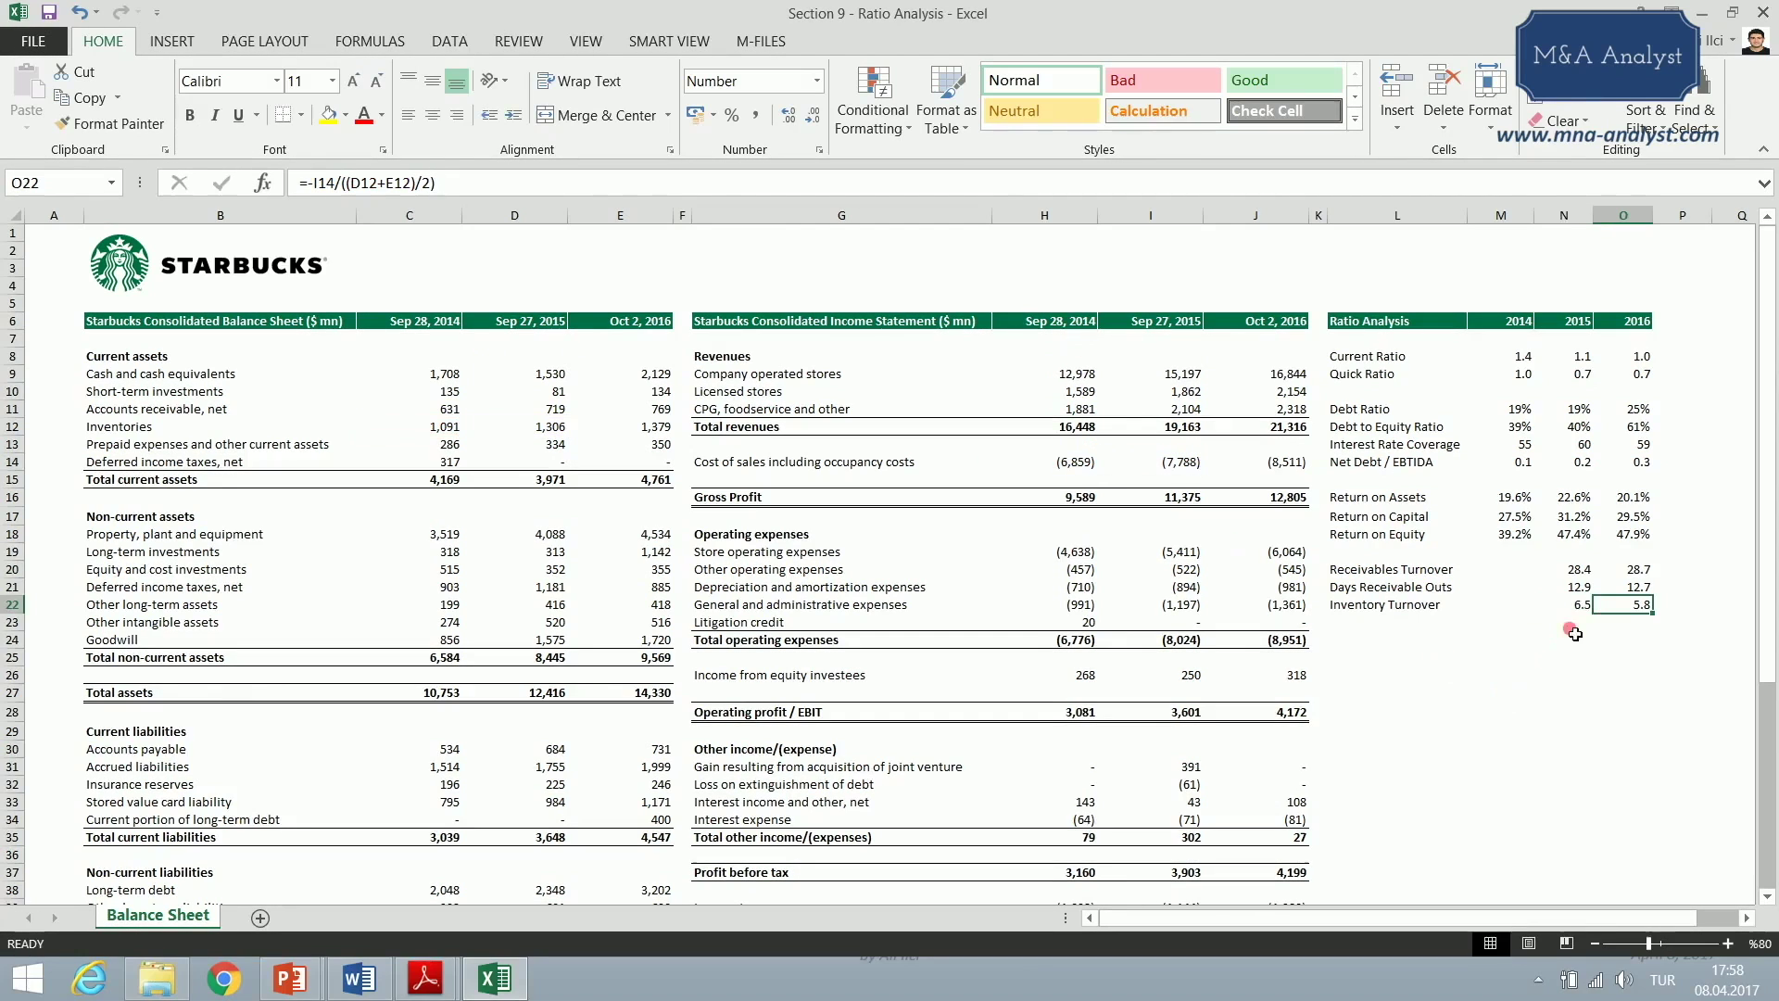
{"action": "key", "text": "ctrl+c"}
{"action": "key", "text": "Right"}
{"action": "key", "text": "ctrl+v"}
- Check that the 2016 formula uses J14 while the 2015 one uses I14
{"action": "key", "text": "F2"}
{"action": "key", "text": "Escape"}
{"action": "key", "text": "Left"}
{"action": "key", "text": "F2"}
{"action": "key", "text": "Escape"}
{"action": "key", "text": "Right"}
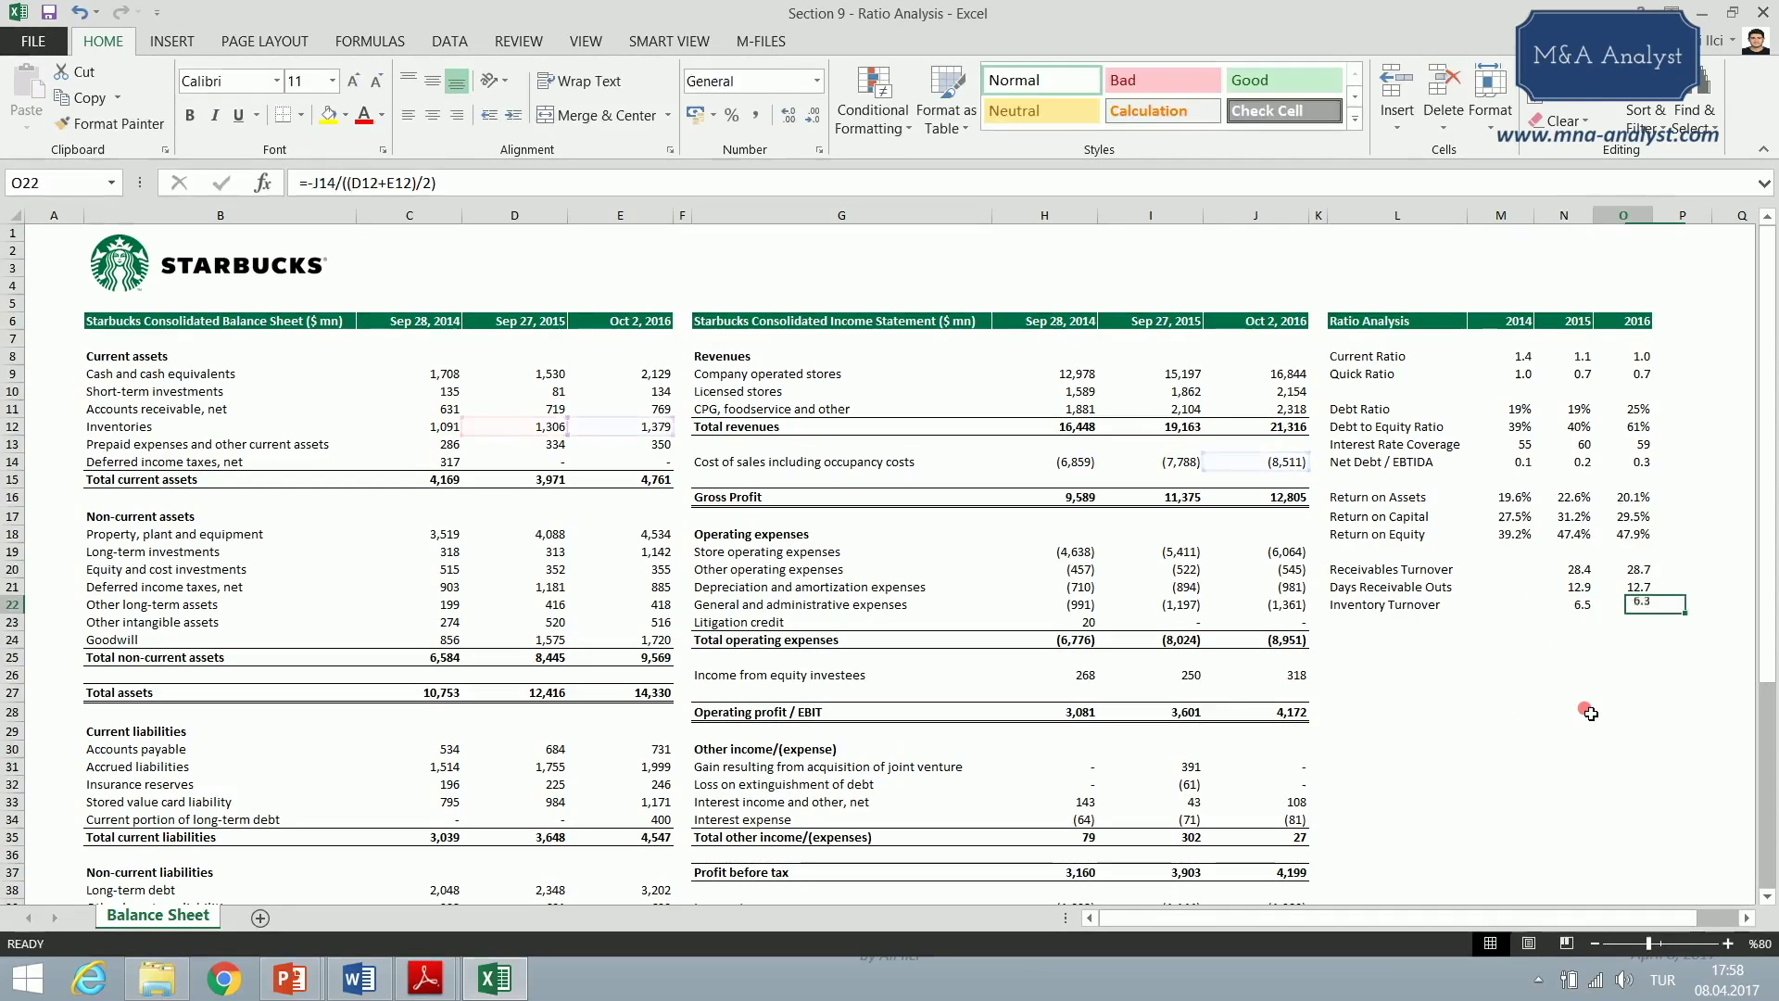
{"action": "type", "text": "s"}
{"action": "key", "text": "Escape"}
{"action": "key", "text": "F2"}
{"action": "key", "text": "Escape"}
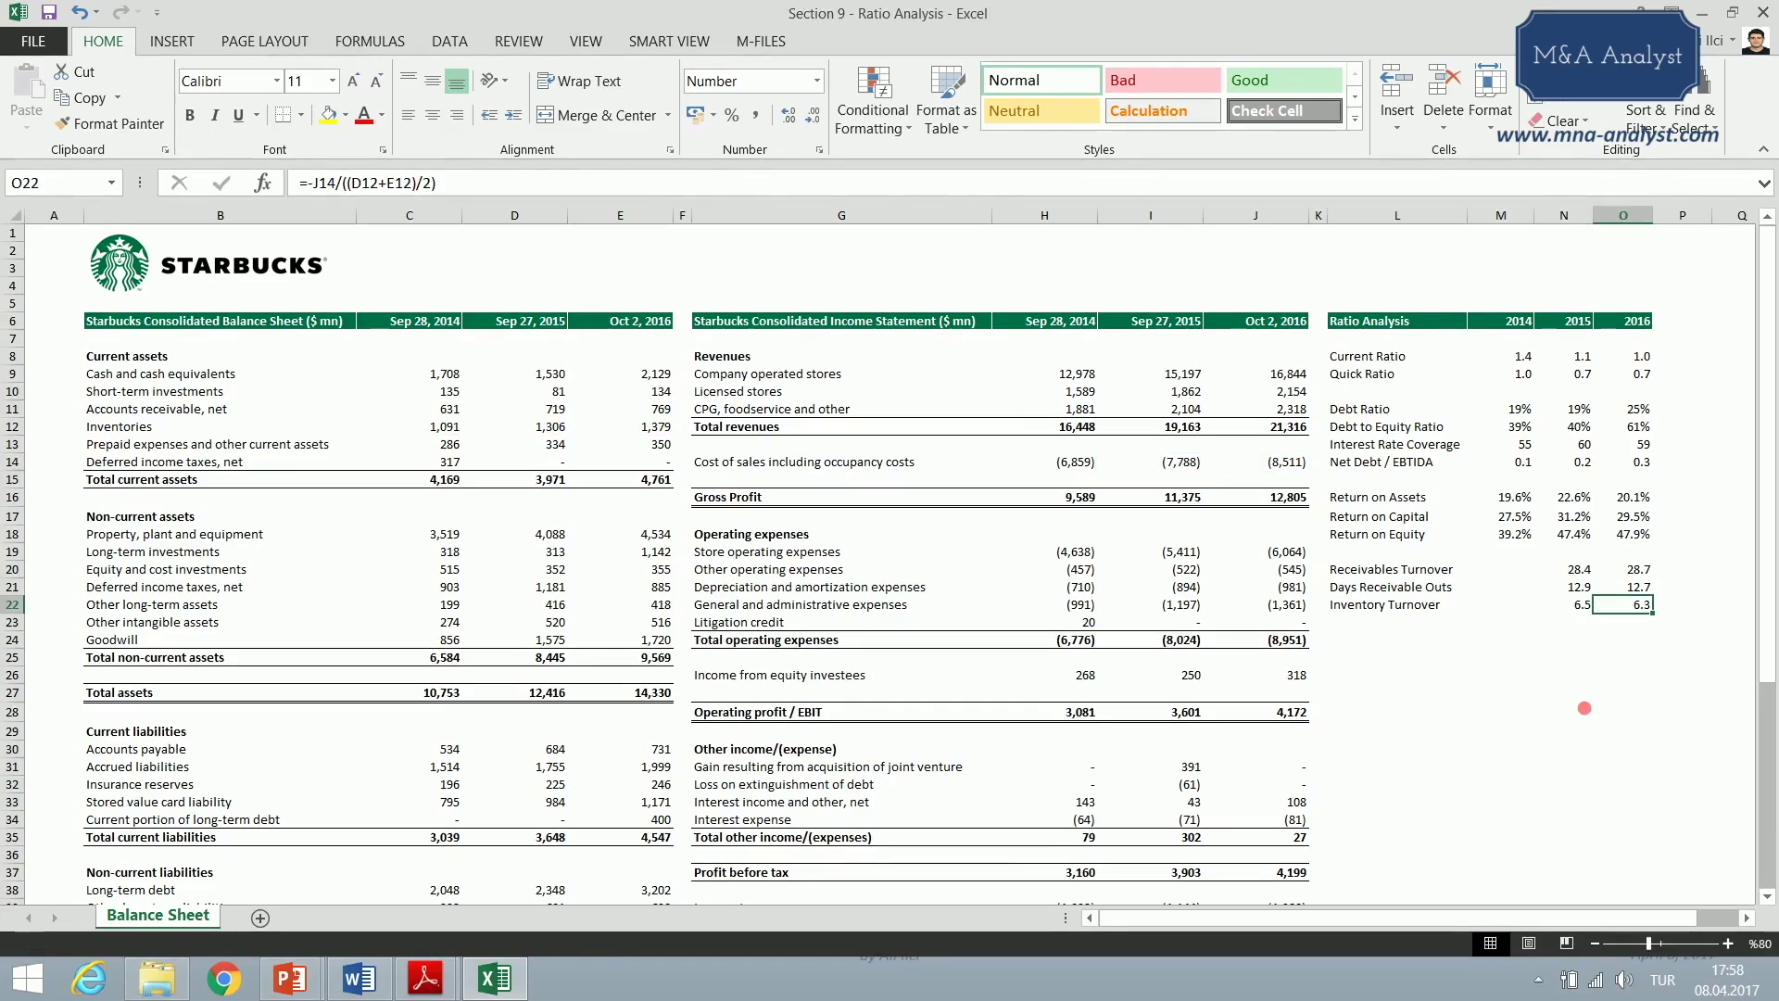
- Re-examine the 2015 Inventory Turnover formula's references several times
{"action": "key", "text": "Left"}
{"action": "key", "text": "Left"}
{"action": "key", "text": "Right"}
{"action": "key", "text": "Right"}
{"action": "key", "text": "Left"}
{"action": "key", "text": "F2"}
{"action": "key", "text": "Escape"}
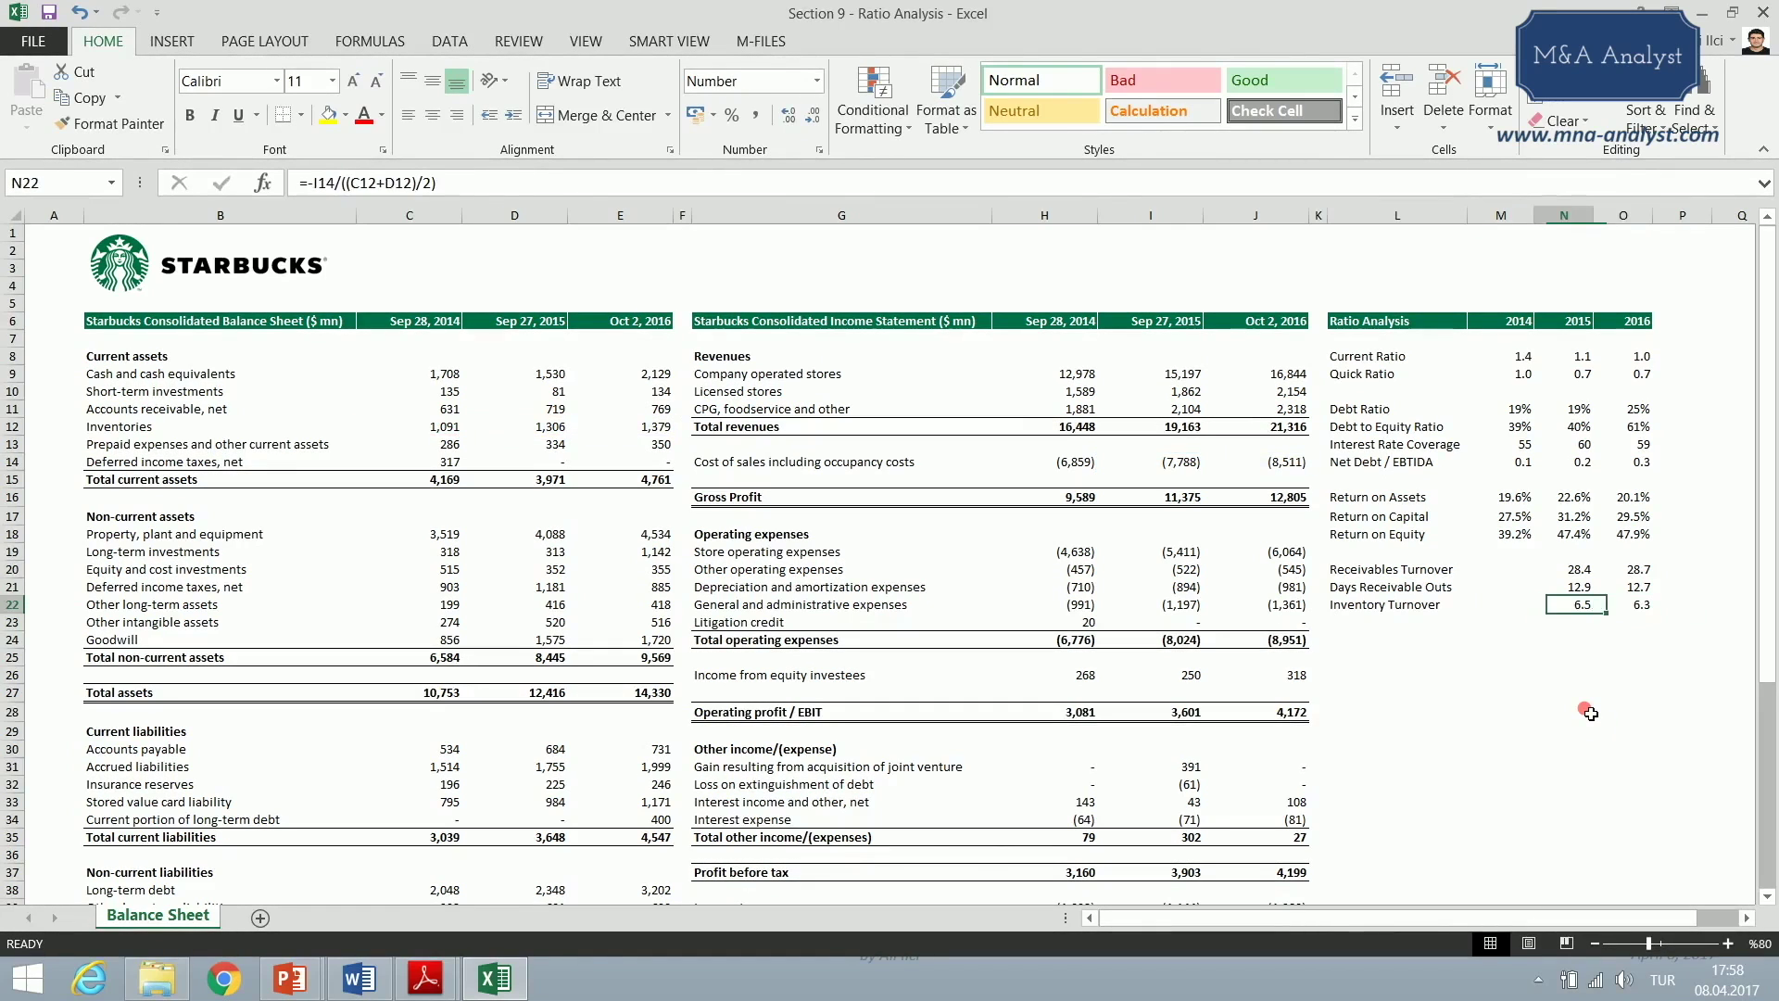
{"action": "key", "text": "F2"}
{"action": "key", "text": "Escape"}
{"action": "key", "text": "F2"}
{"action": "key", "text": "Escape"}
{"action": "key", "text": "Right"}
{"action": "key", "text": "Left"}
- Enter the Days Inventory Out label in L23 and begin N23 with =365/
{"action": "key", "text": "Left"}
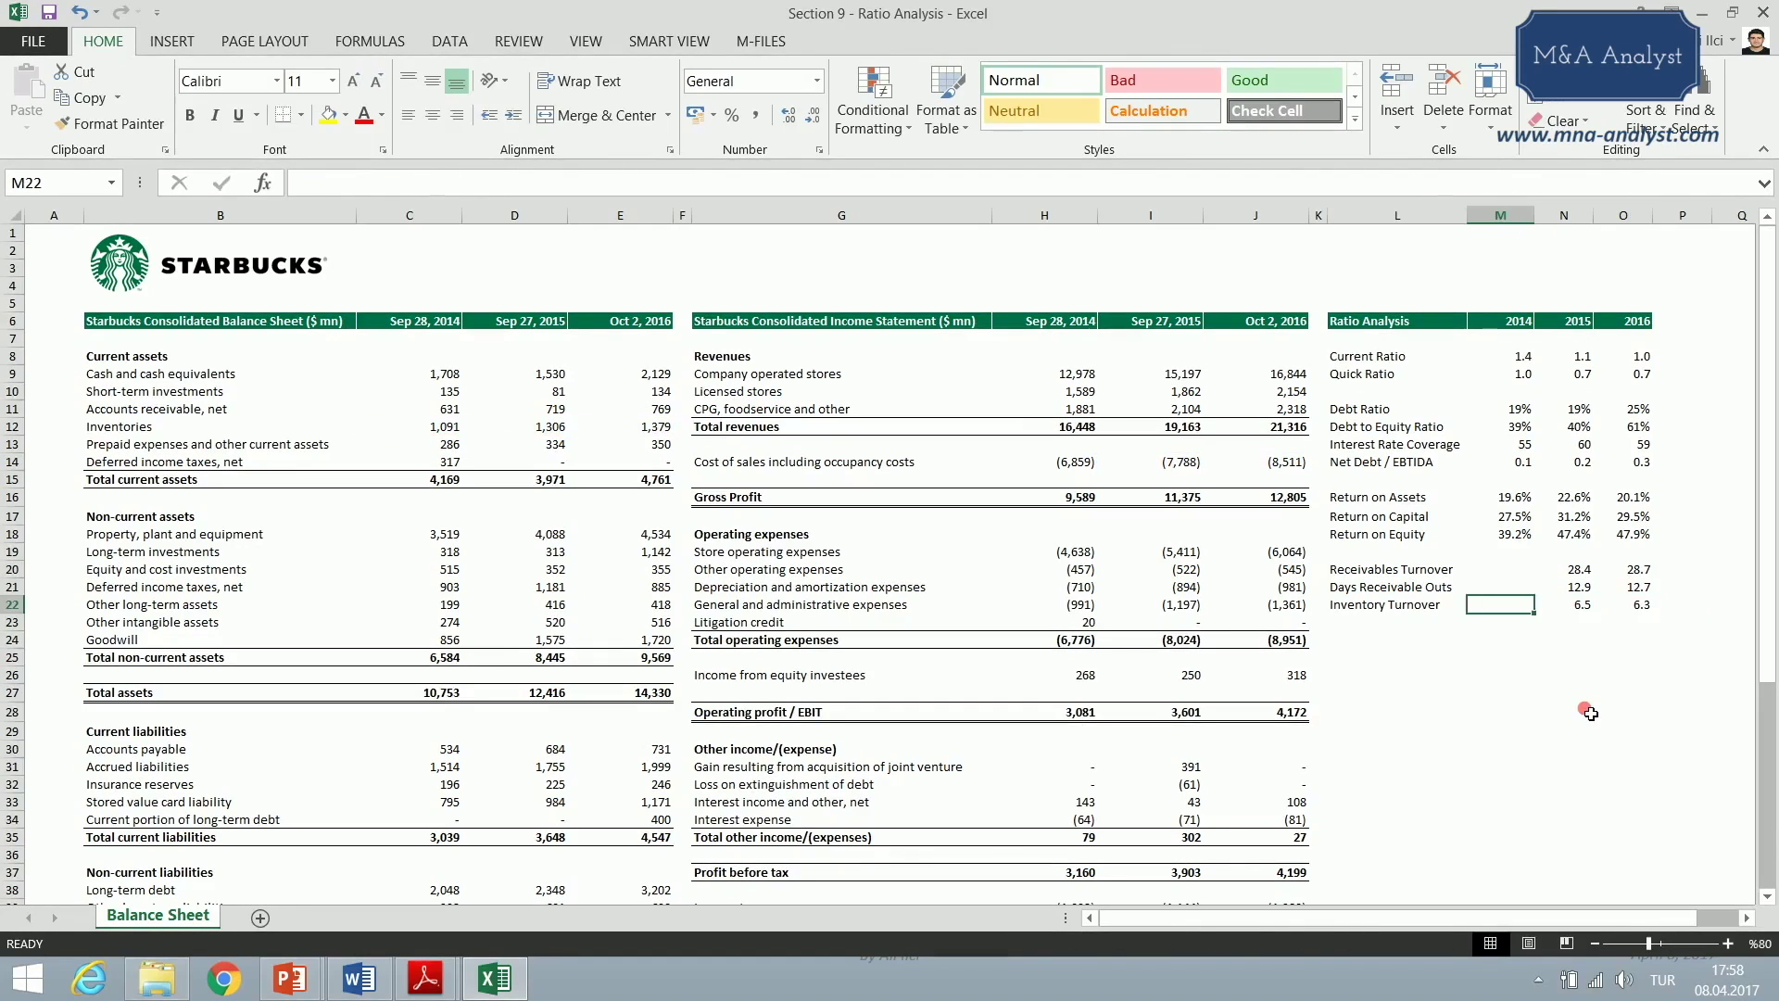
{"action": "key", "text": "Left"}
{"action": "key", "text": "Down"}
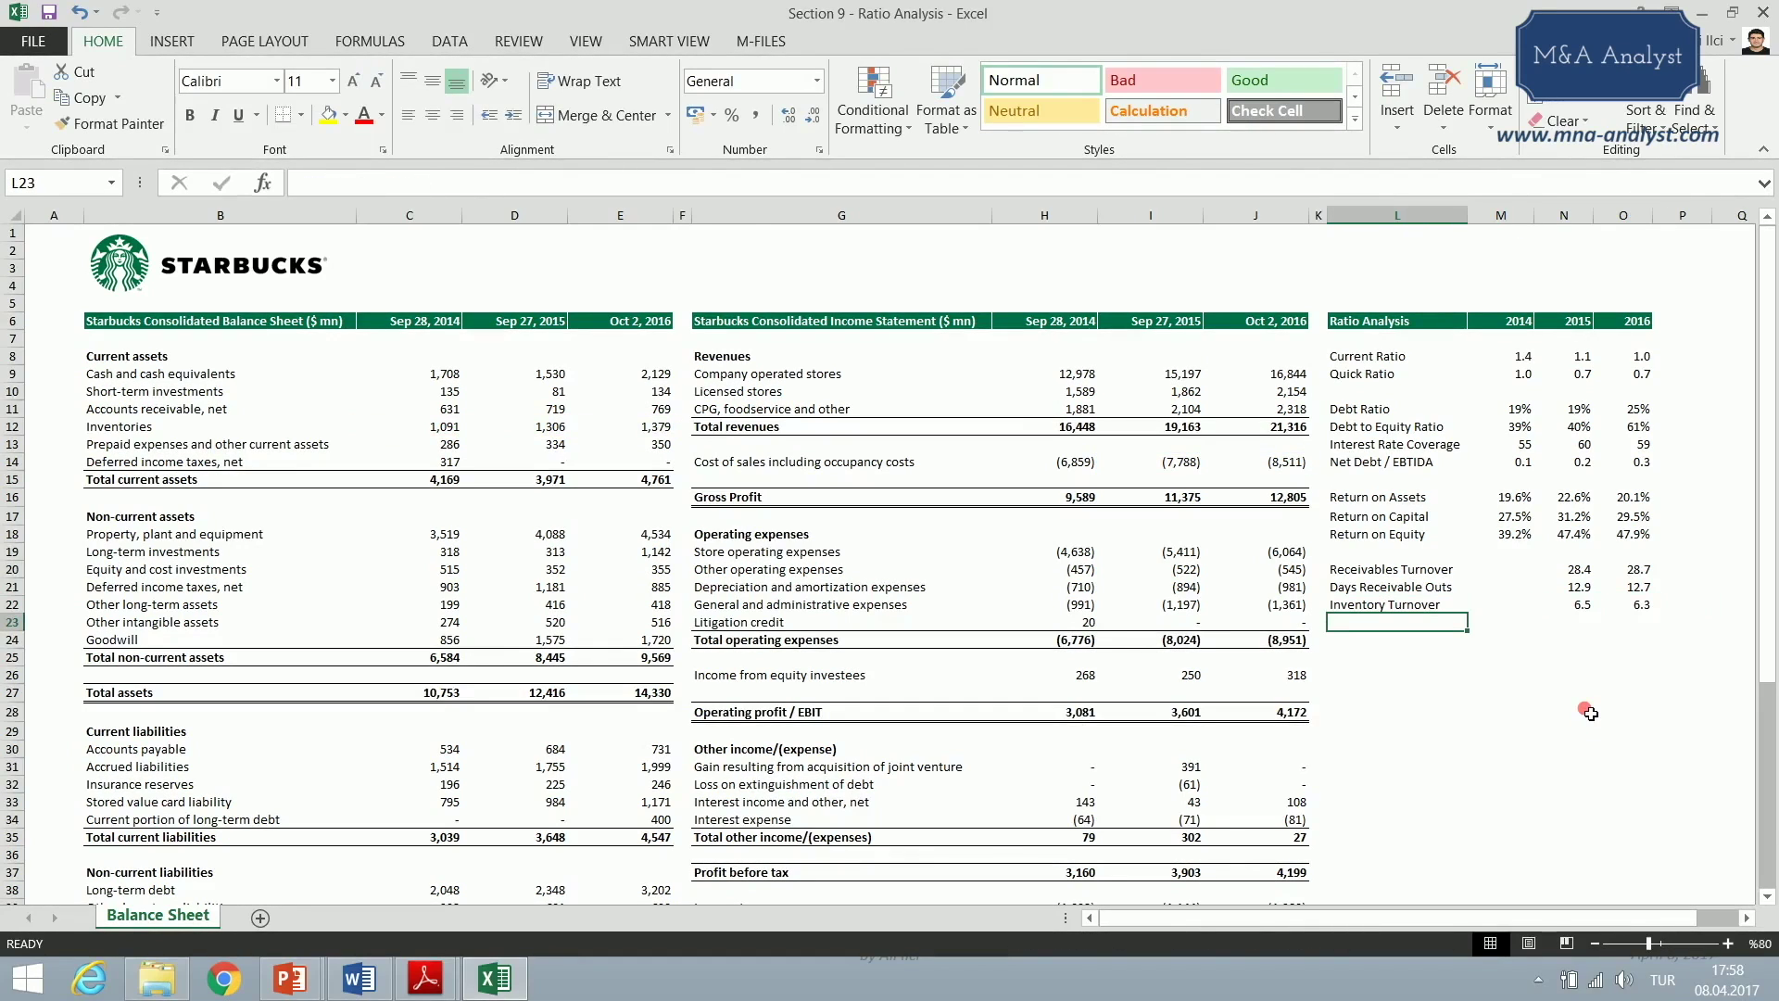
{"action": "type", "text": "Days Inventory Out"}
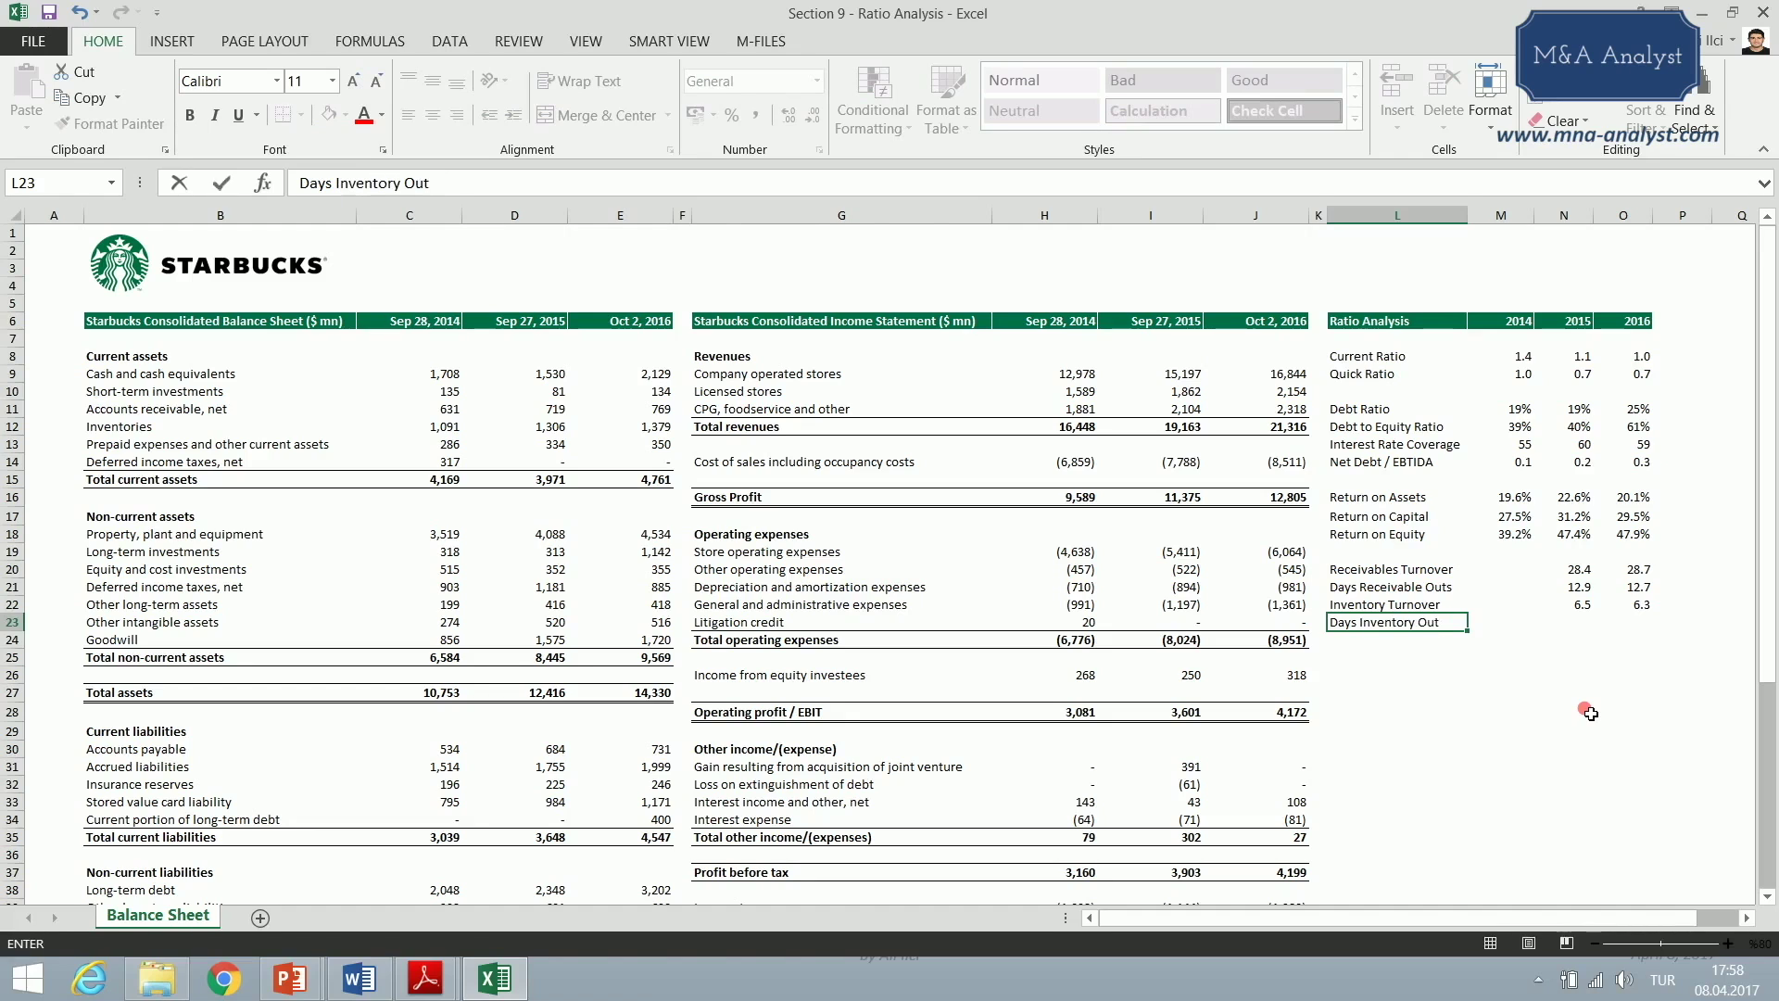
{"action": "key", "text": "Tab"}
{"action": "key", "text": "Right"}
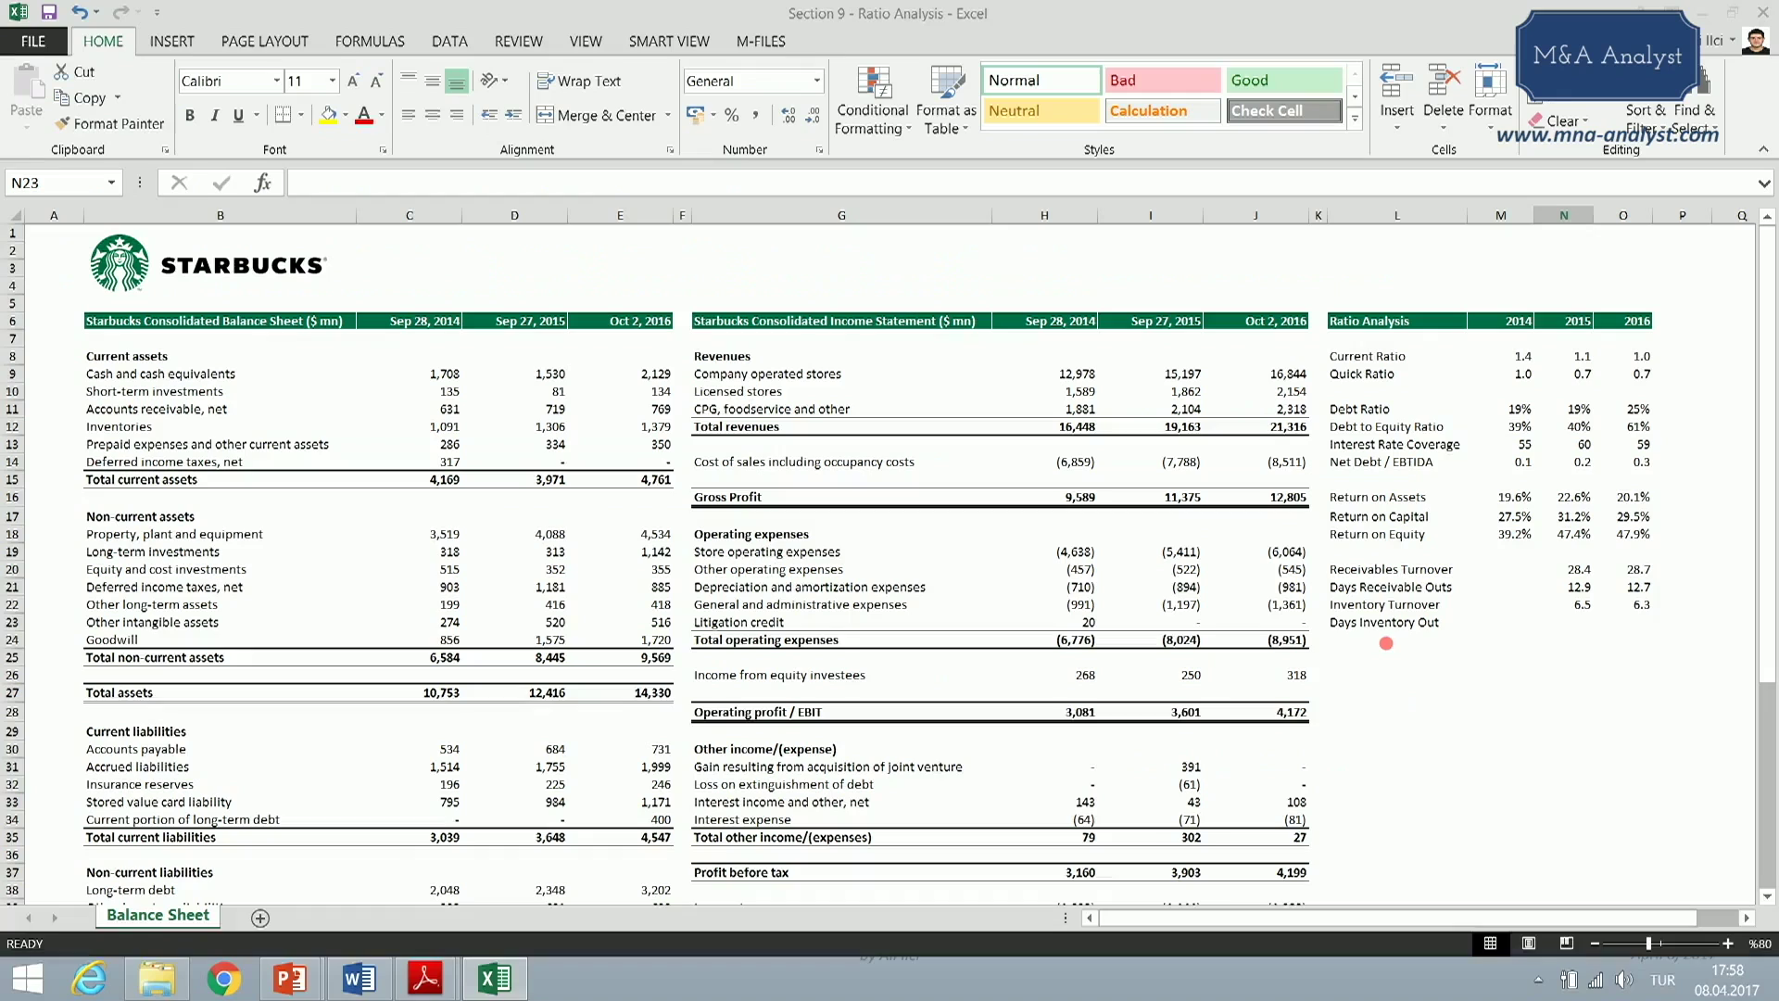
{"action": "type", "text": "="}
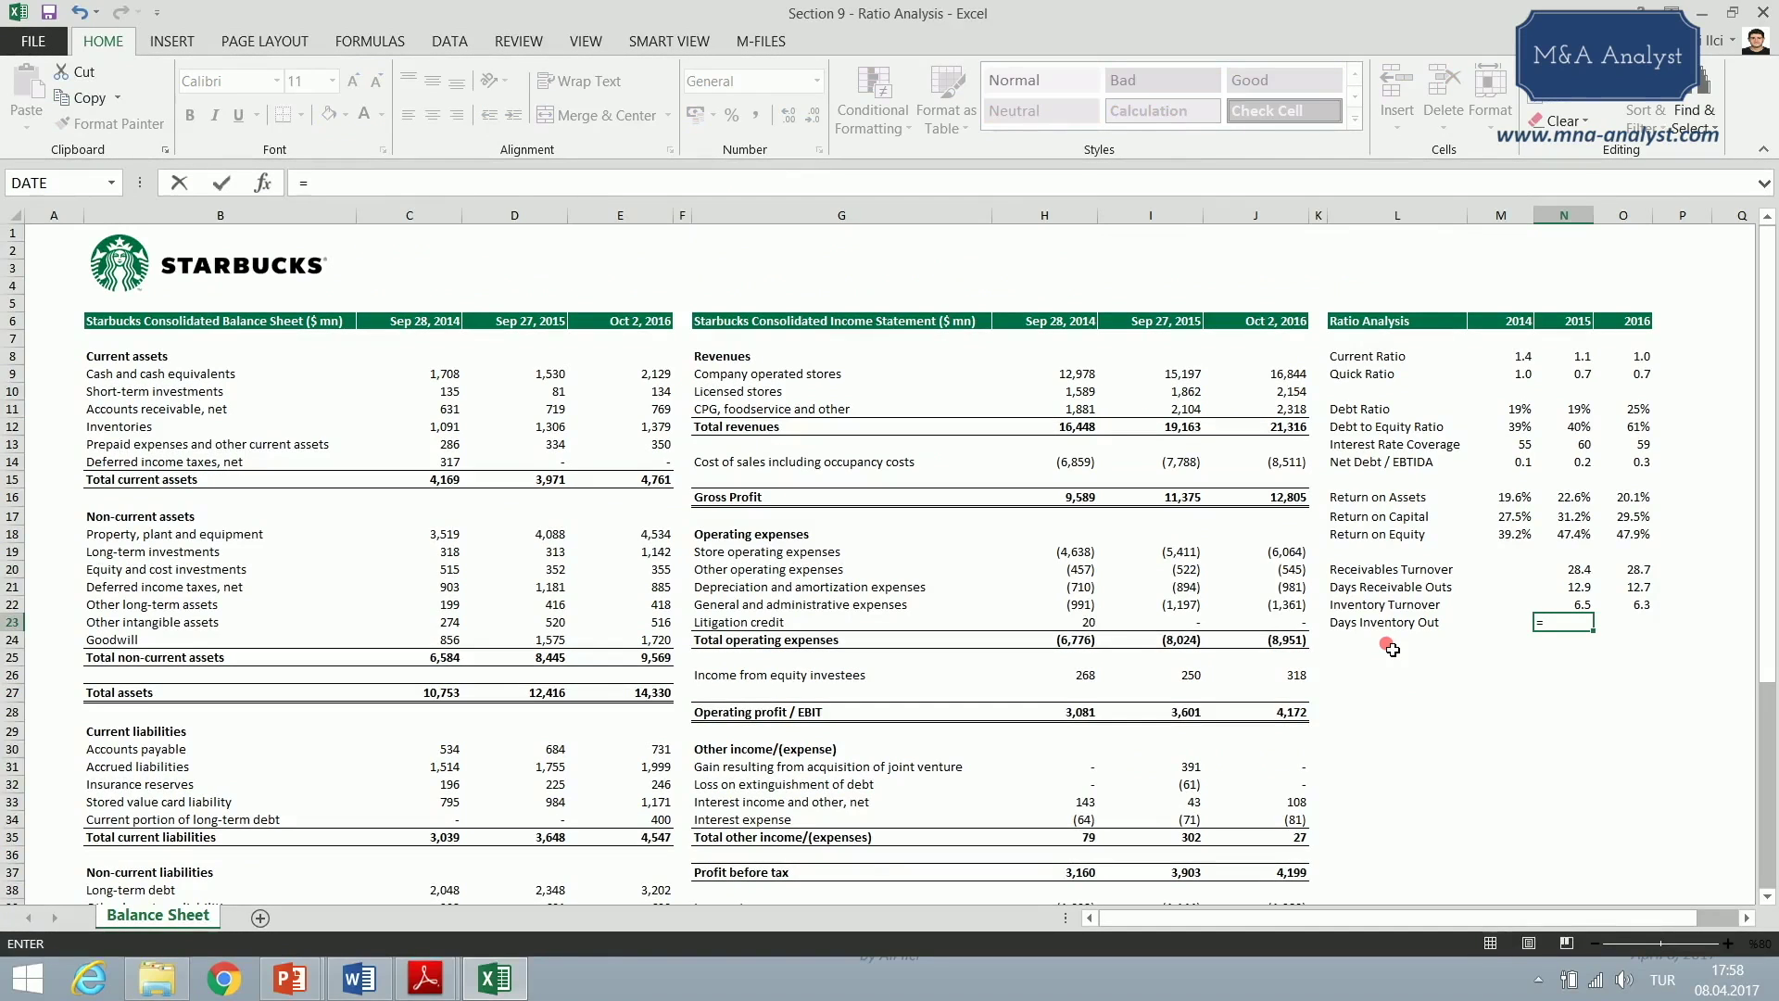
{"action": "type", "text": "365/"}
- Complete the 2015 formula as =365/N22 and reduce its decimals
{"action": "key", "text": "Up"}
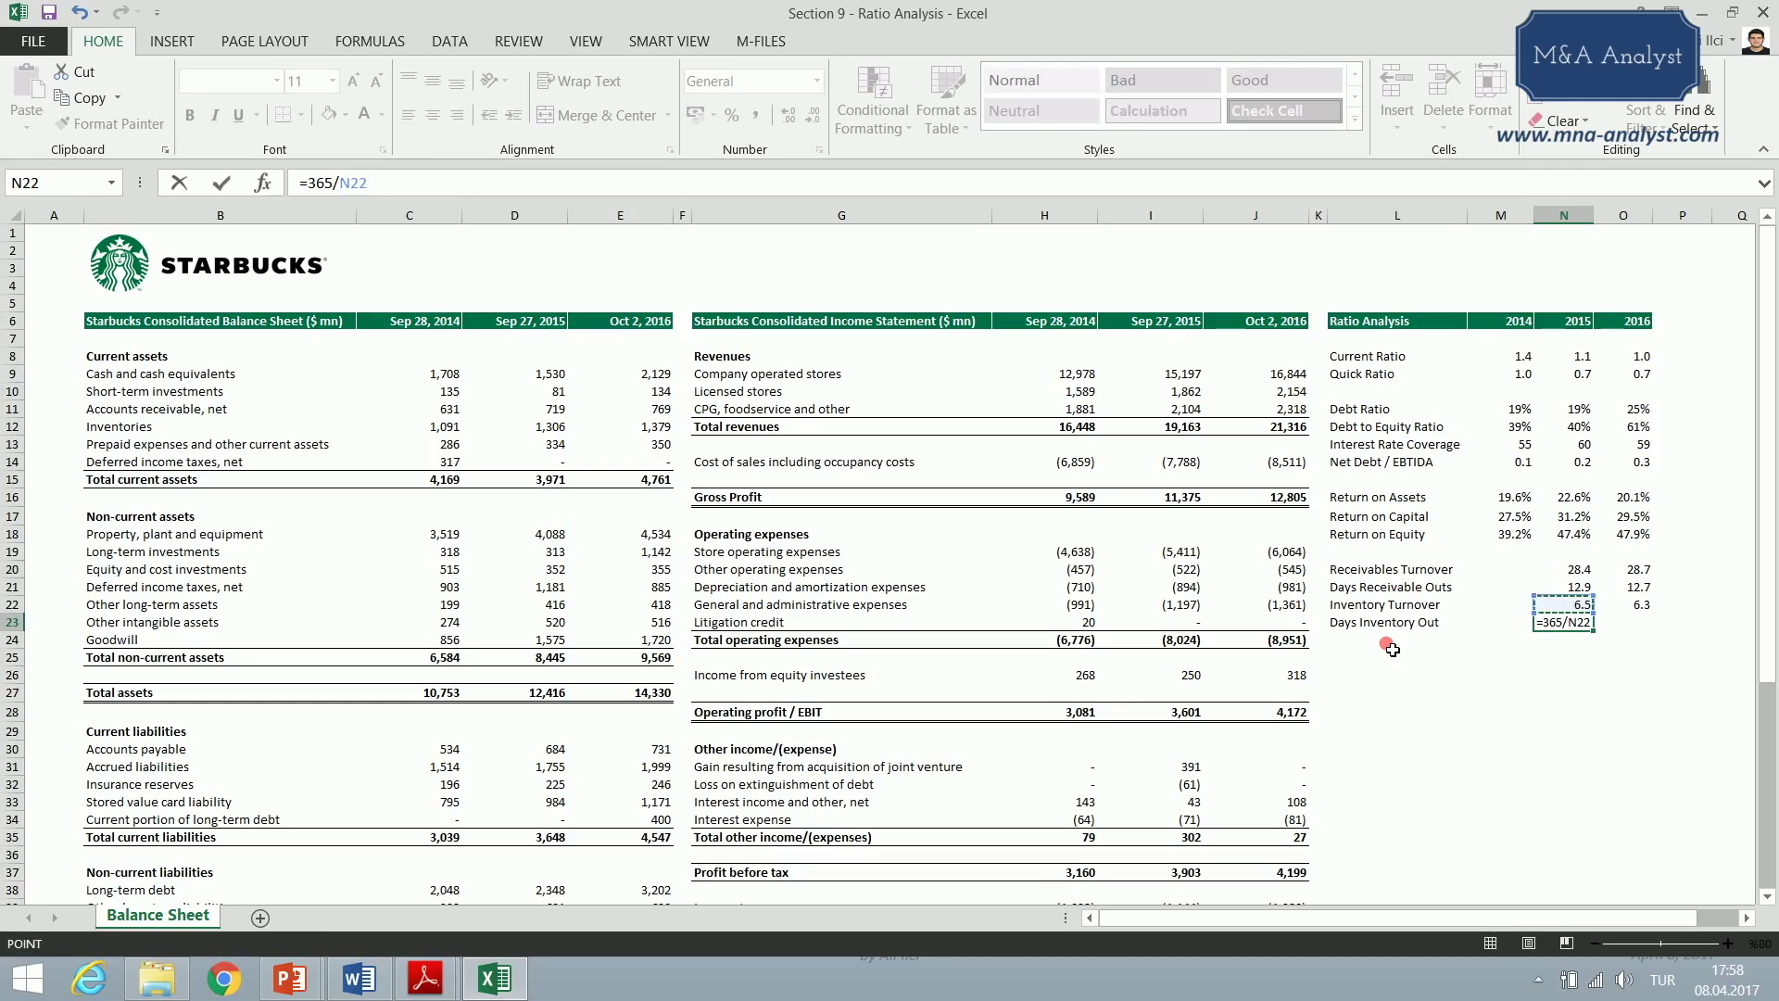
{"action": "key", "text": "ctrl+Return"}
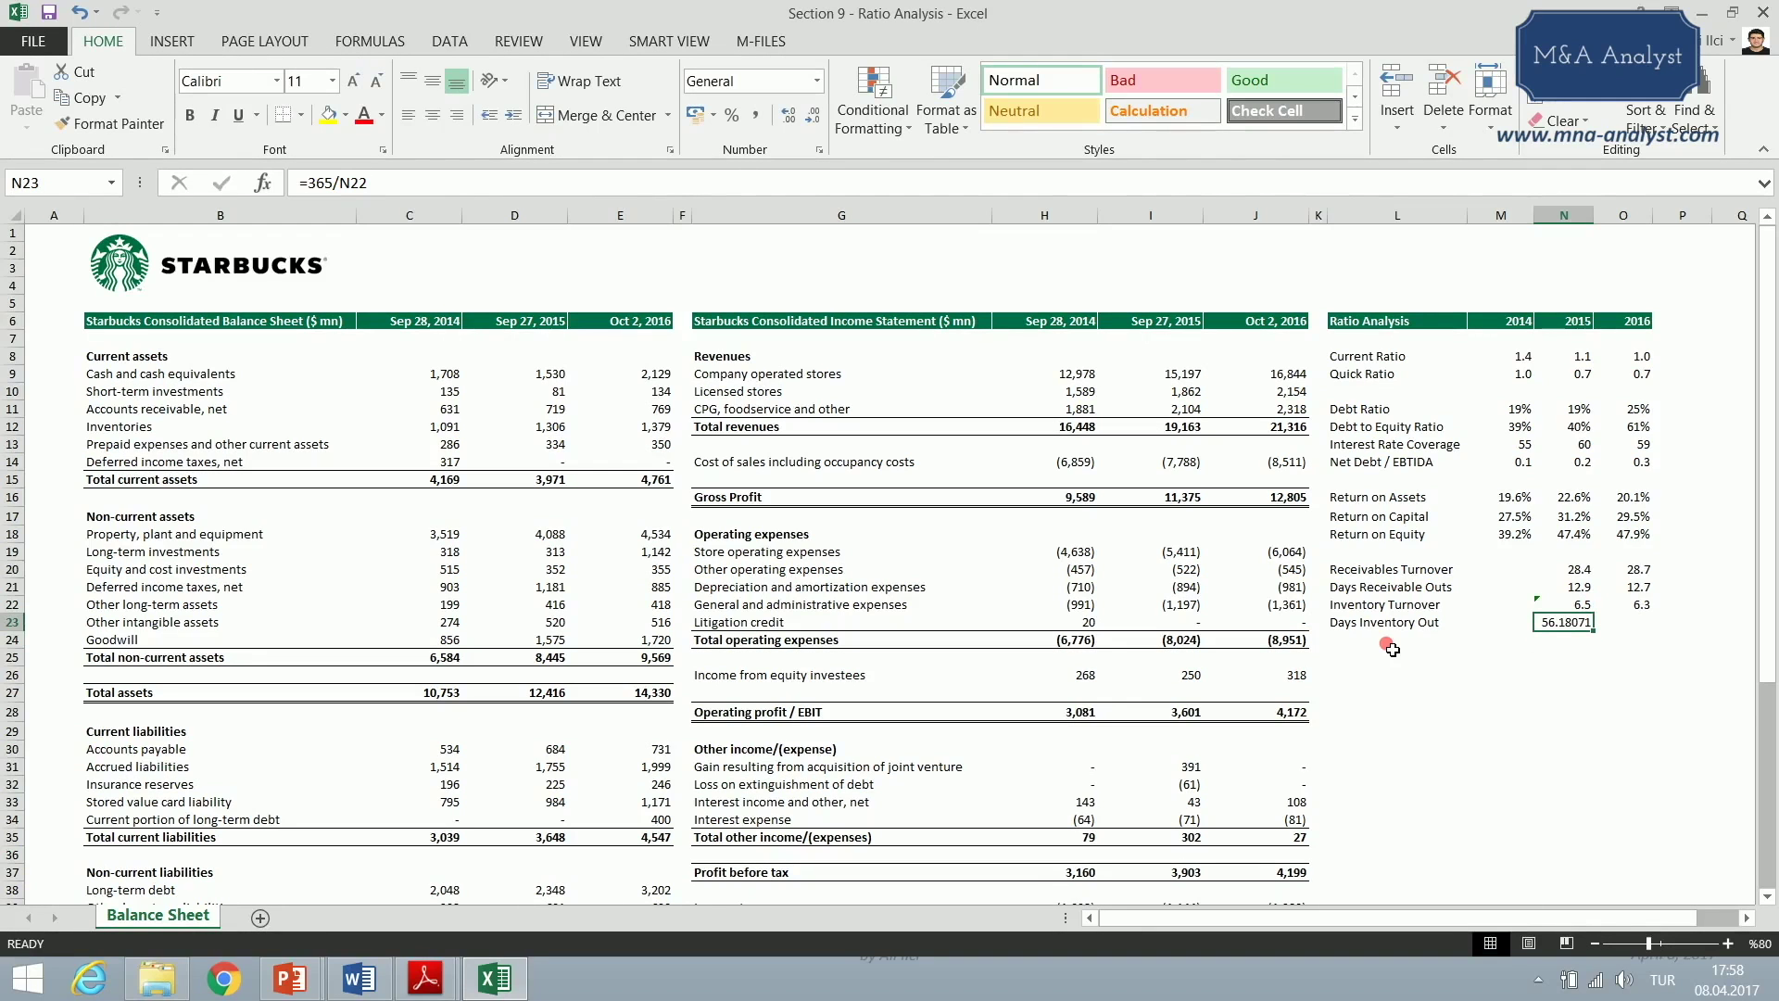
{"action": "left_click", "coordinate": [813, 115]}
{"action": "left_click", "coordinate": [814, 116]}
{"action": "left_click", "coordinate": [813, 116]}
{"action": "left_click", "coordinate": [814, 116]}
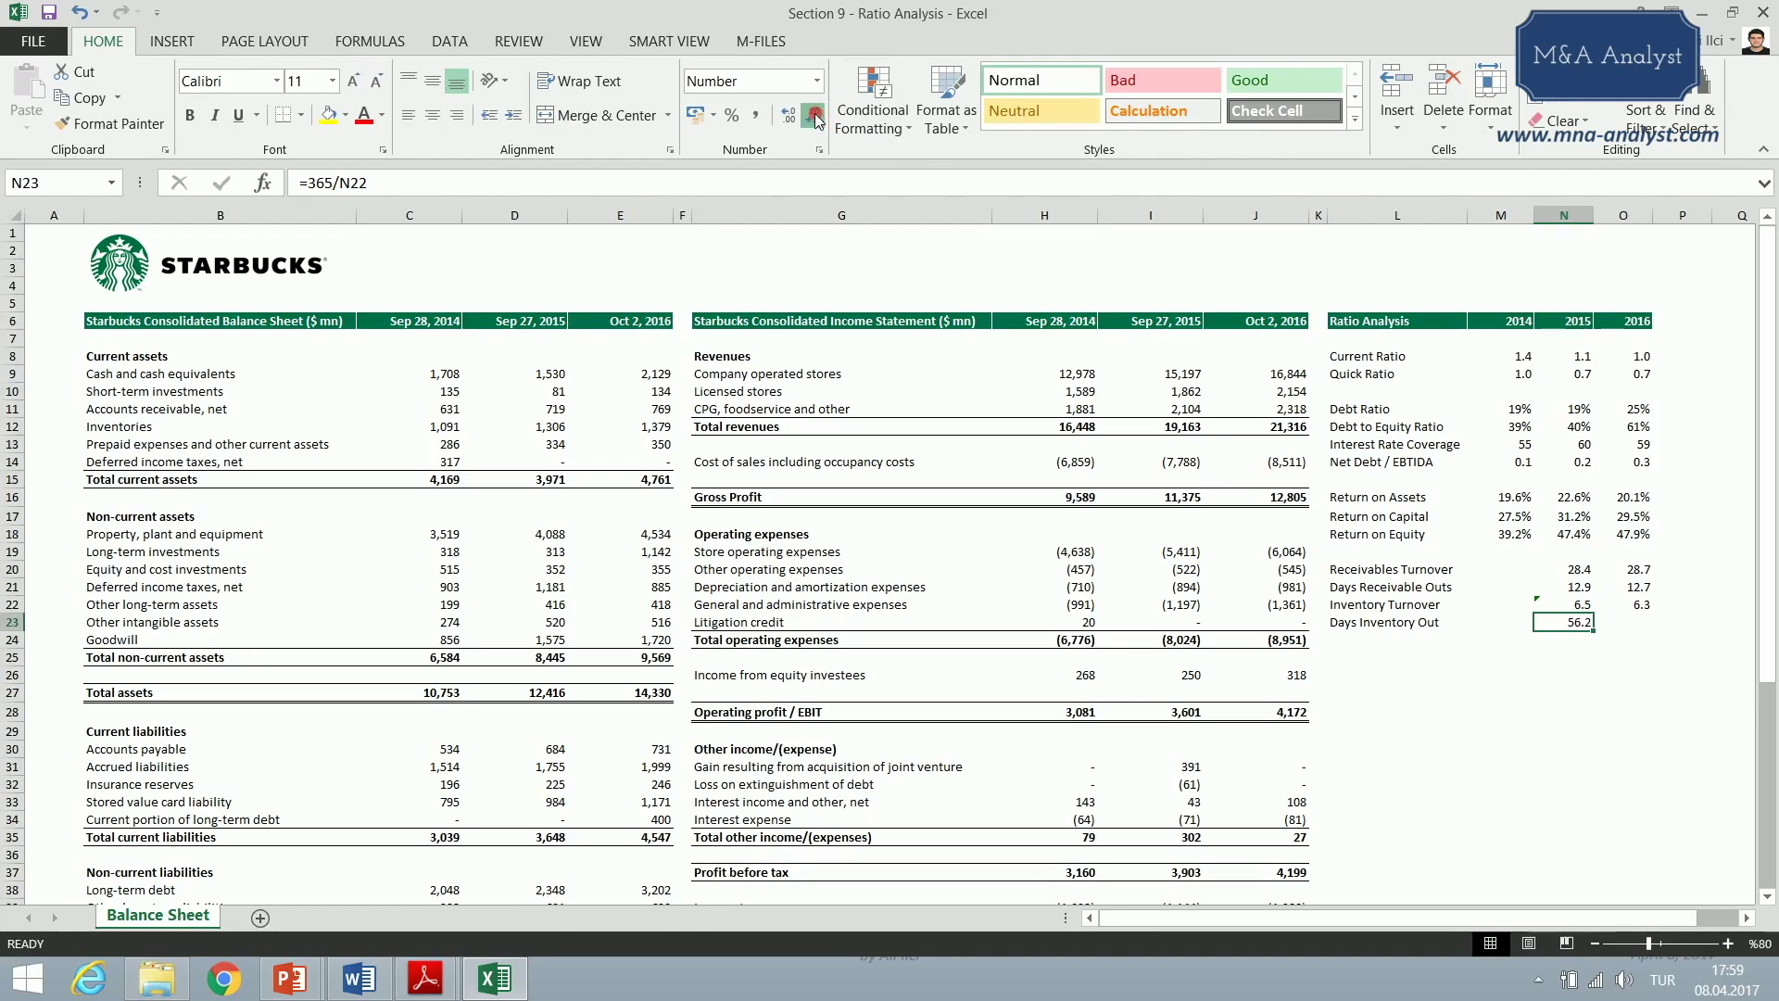
{"action": "left_click", "coordinate": [813, 116]}
- Copy the Days Inventory Out formula into O23 for 2016 and check the 2015 formula
{"action": "key", "text": "ctrl+c"}
{"action": "key", "text": "Right"}
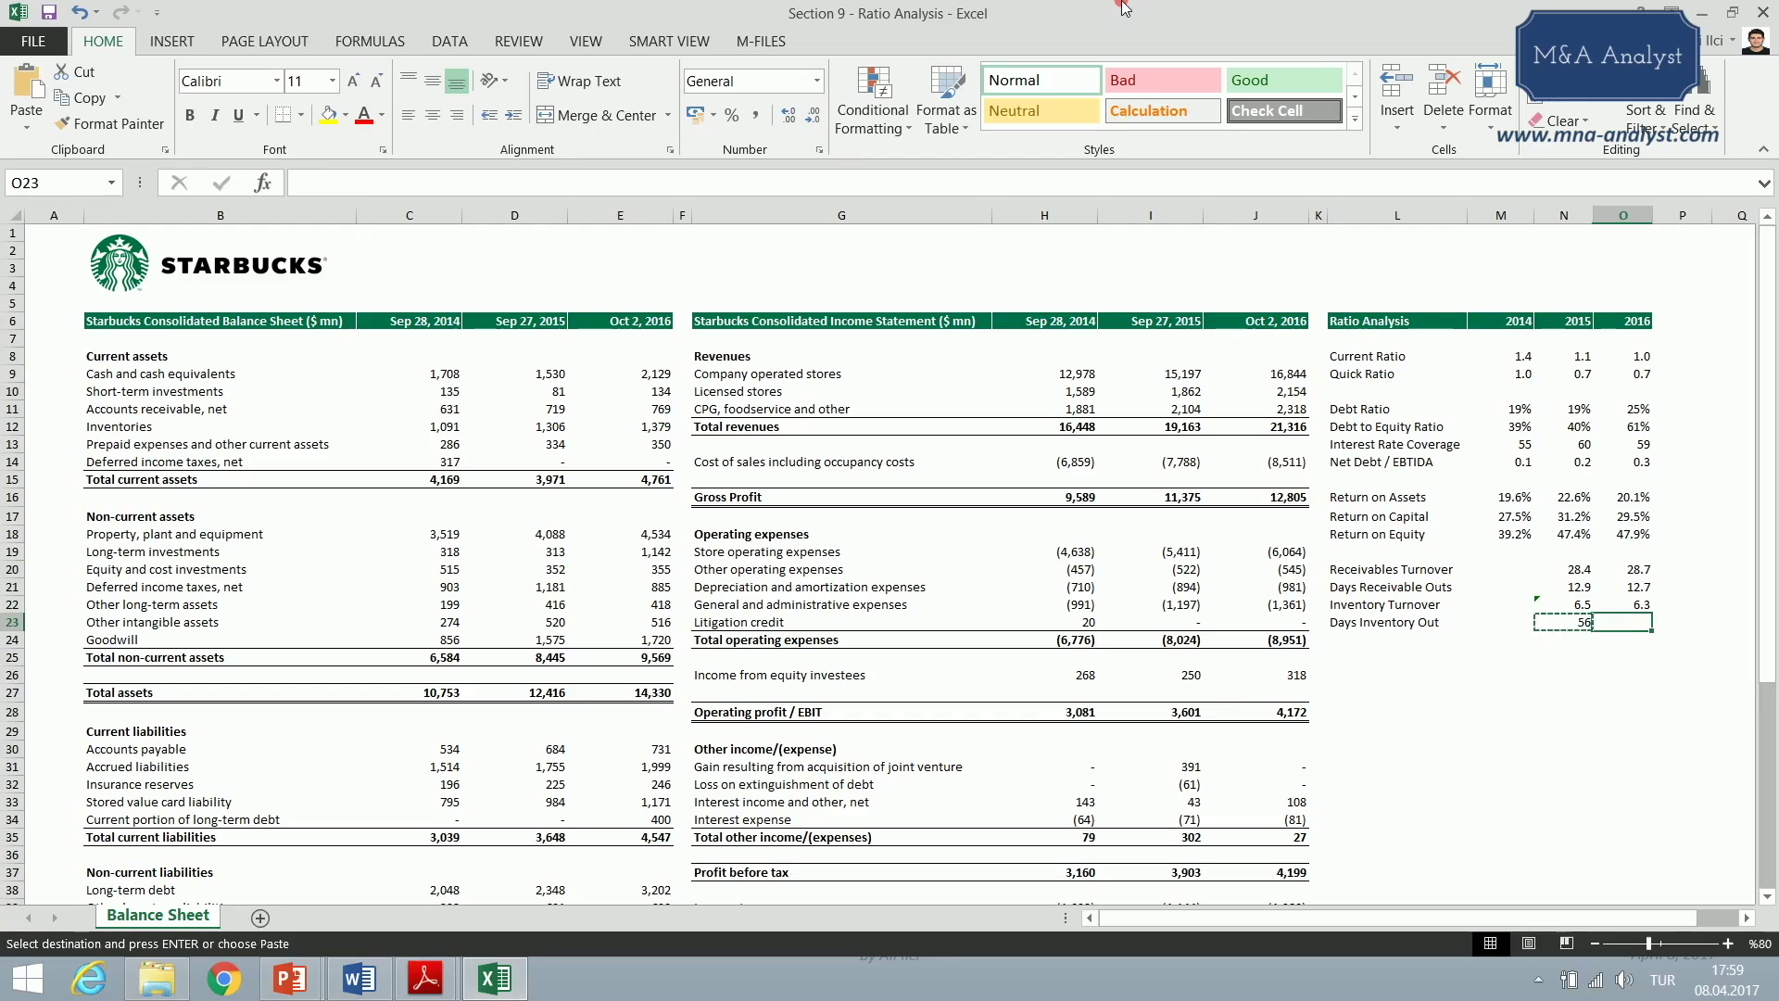
{"action": "key", "text": "Return"}
{"action": "key", "text": "Left"}
{"action": "key", "text": "F2"}
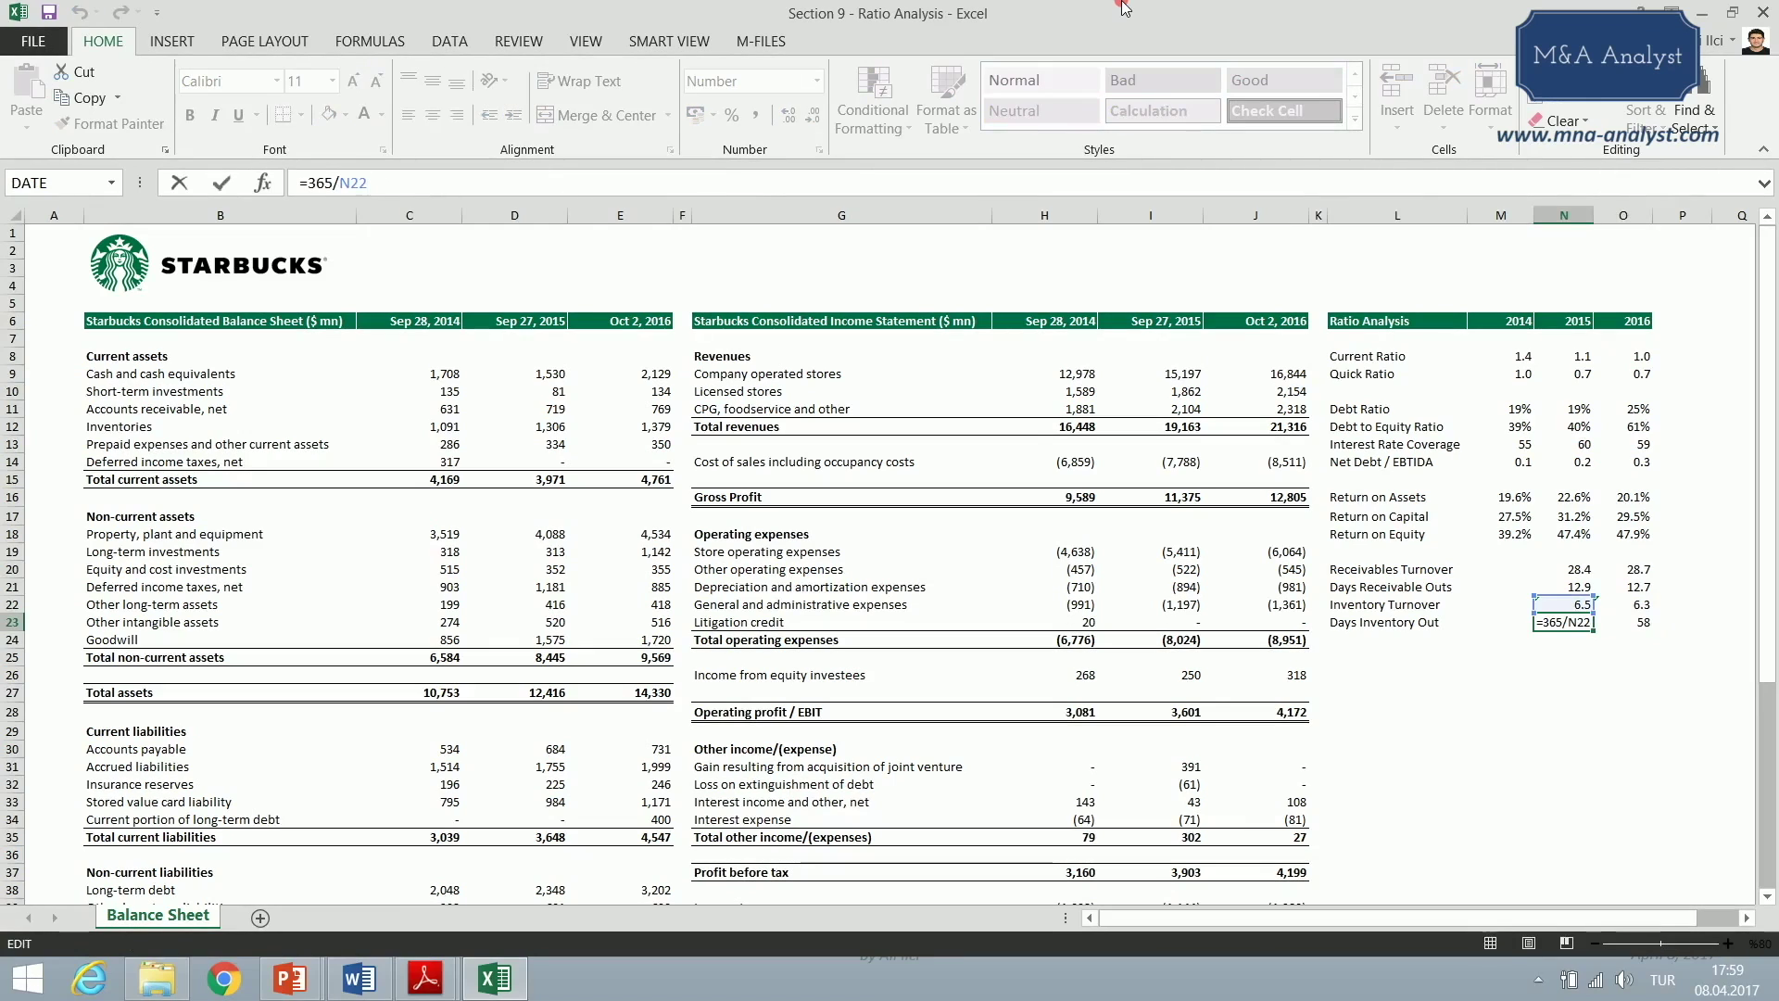
{"action": "key", "text": "Escape"}
- Show both Days Inventory Out values with one decimal place (56.2 and 57.6)
{"action": "key", "text": "Left"}
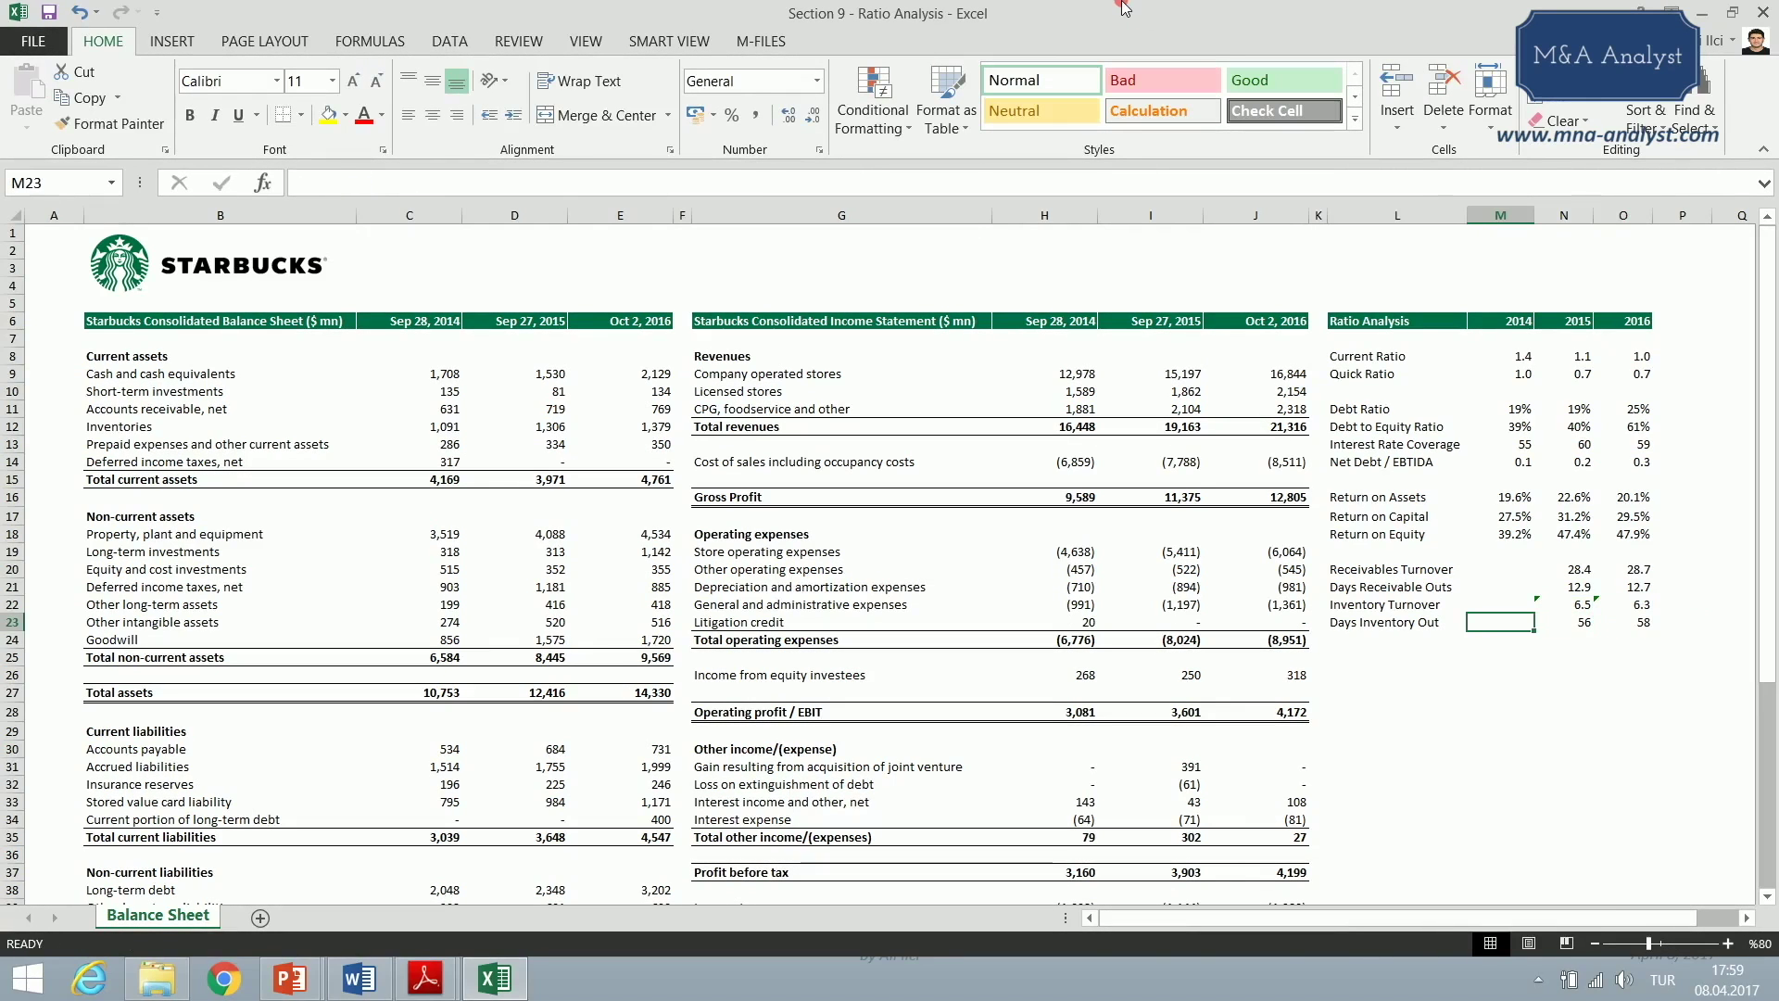
{"action": "key", "text": "Right"}
{"action": "key", "text": "Left"}
{"action": "key", "text": "Right"}
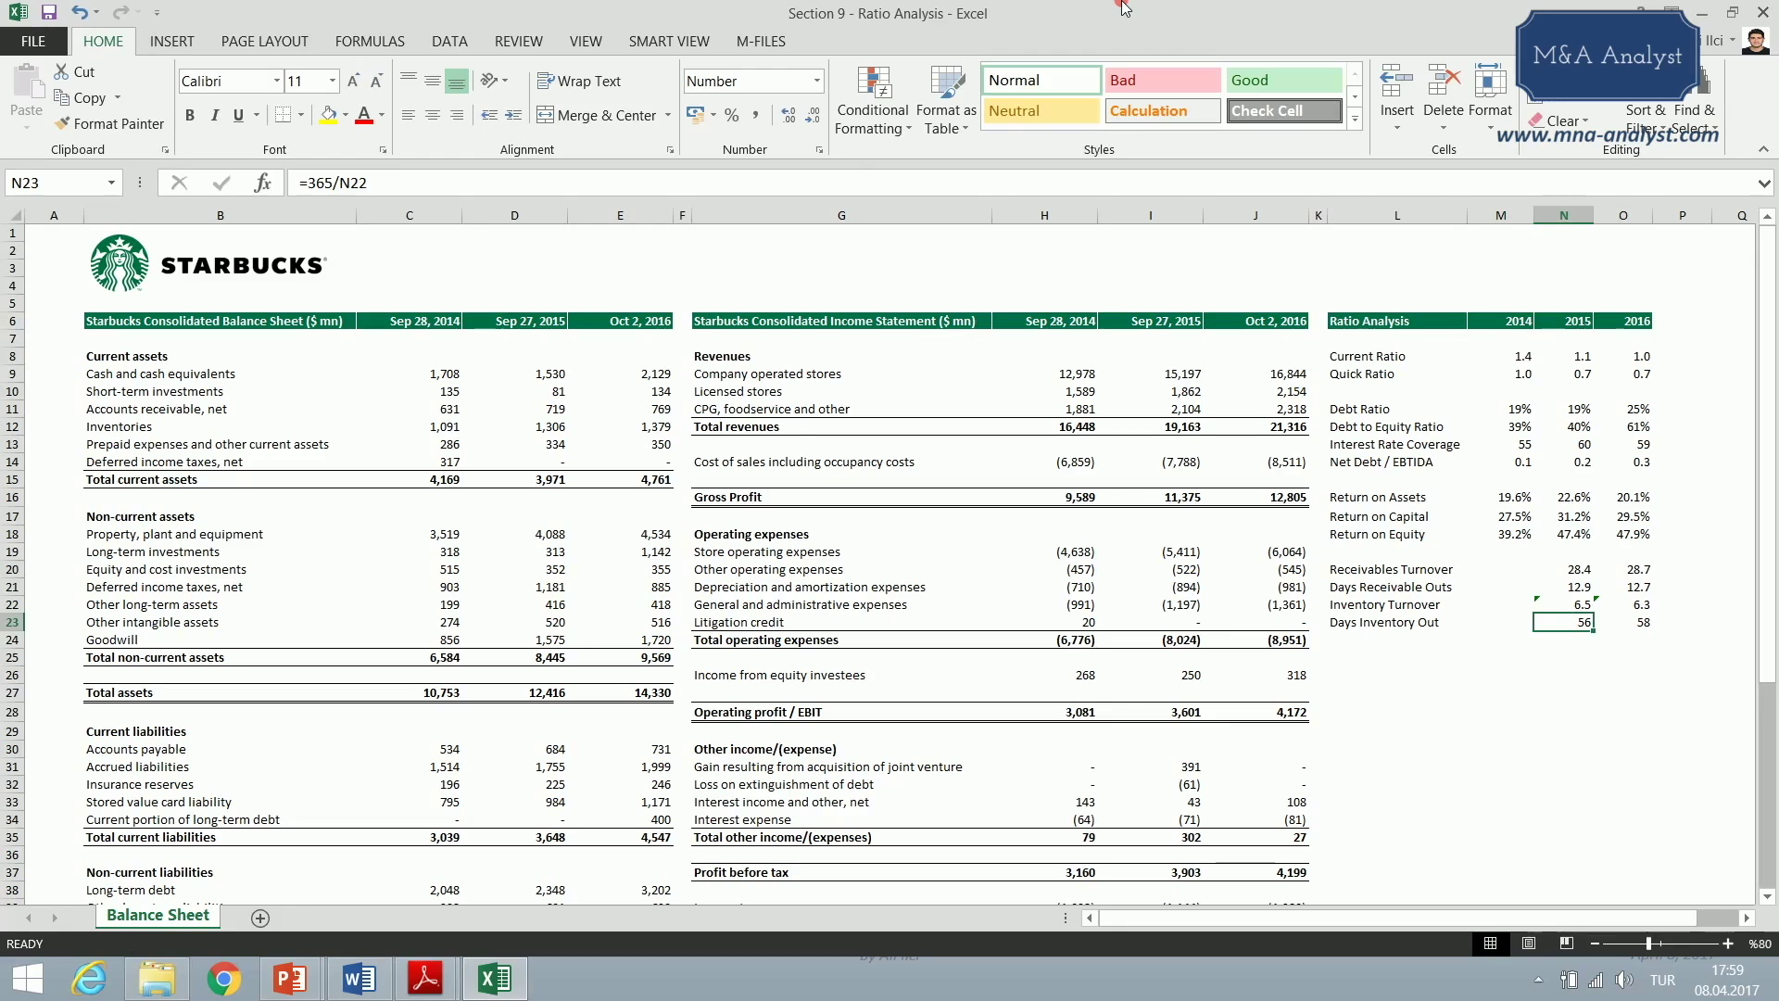
{"action": "key", "text": "shift+Right"}
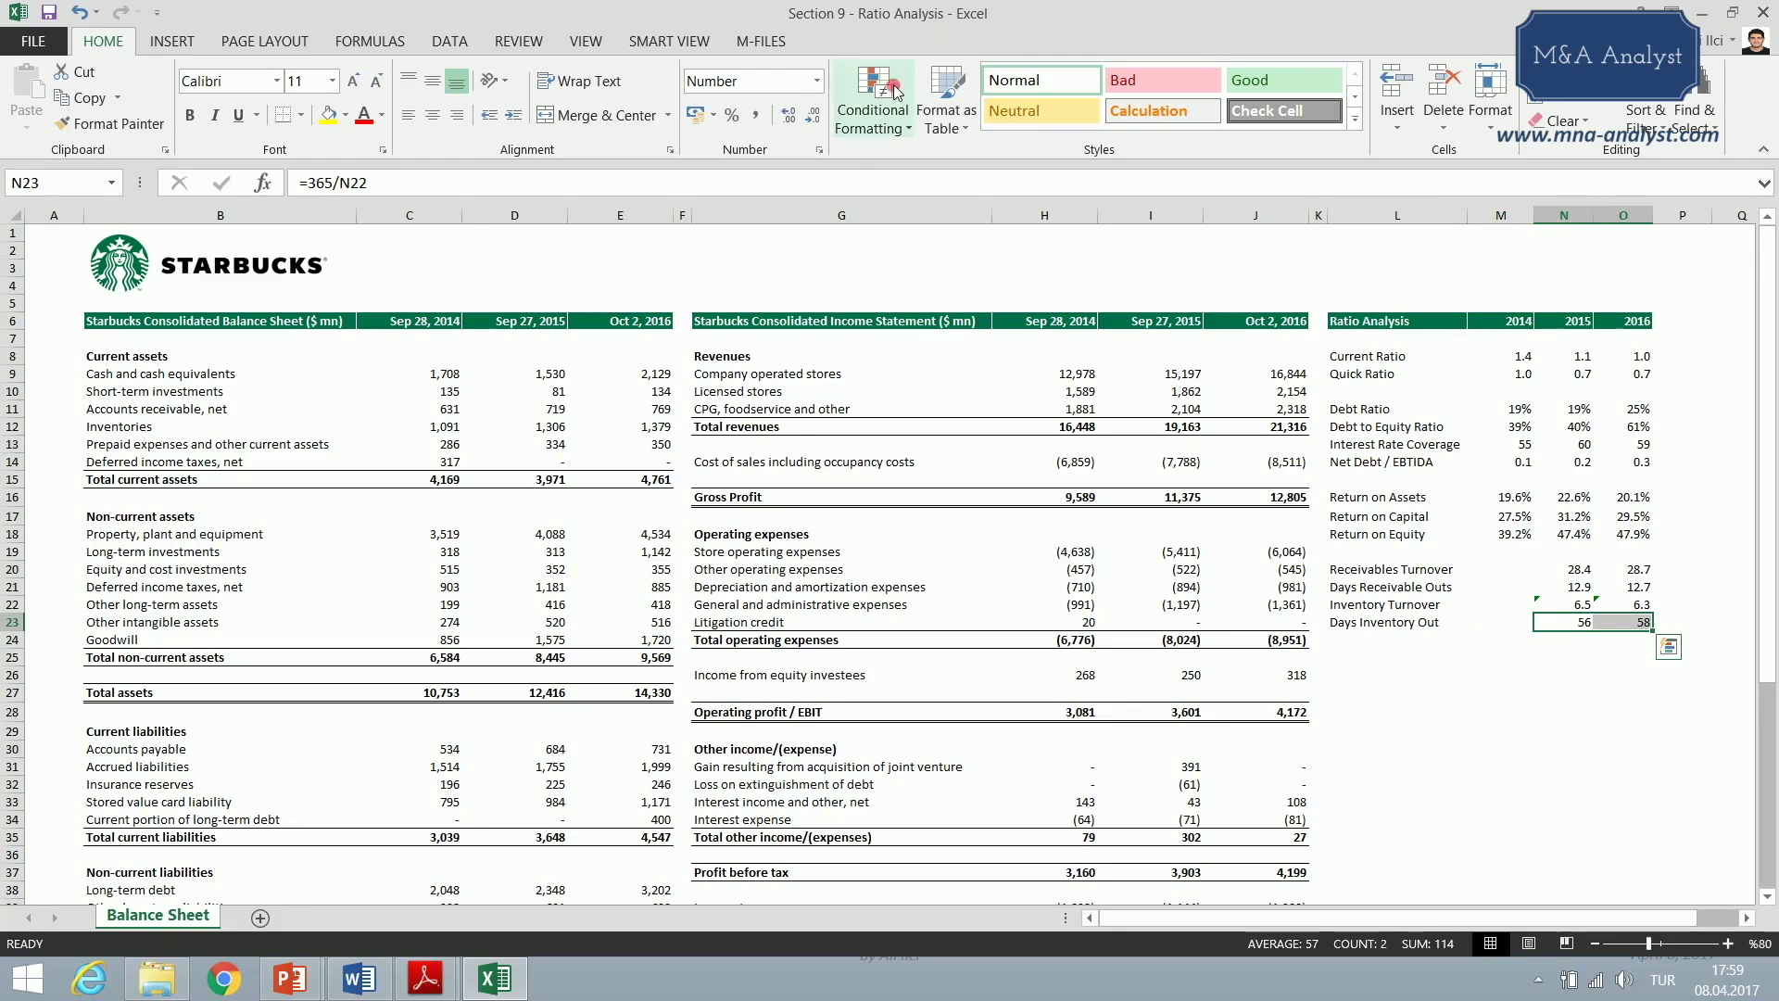
{"action": "left_click", "coordinate": [780, 116]}
- Select the Days Receivable Outs and Days Inventory Out rows to compare them
{"action": "left_click", "coordinate": [1401, 589]}
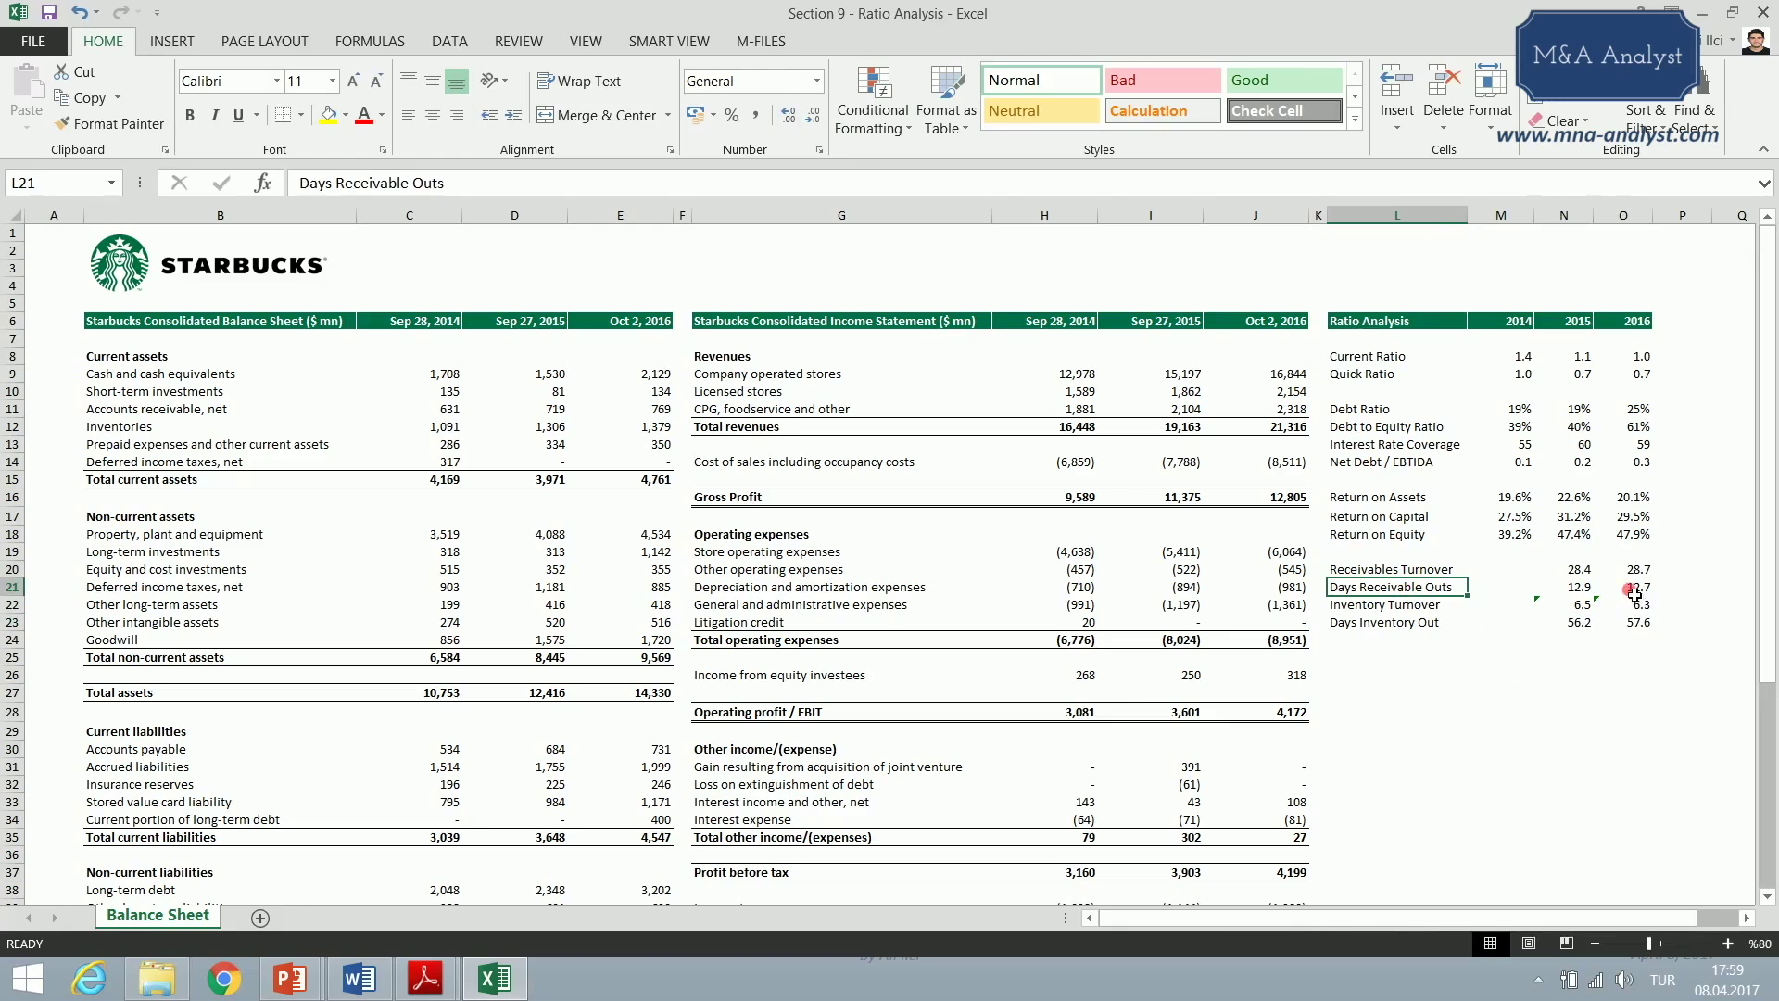
{"action": "left_click_drag", "start_coordinate": [1425, 589], "coordinate": [1643, 590]}
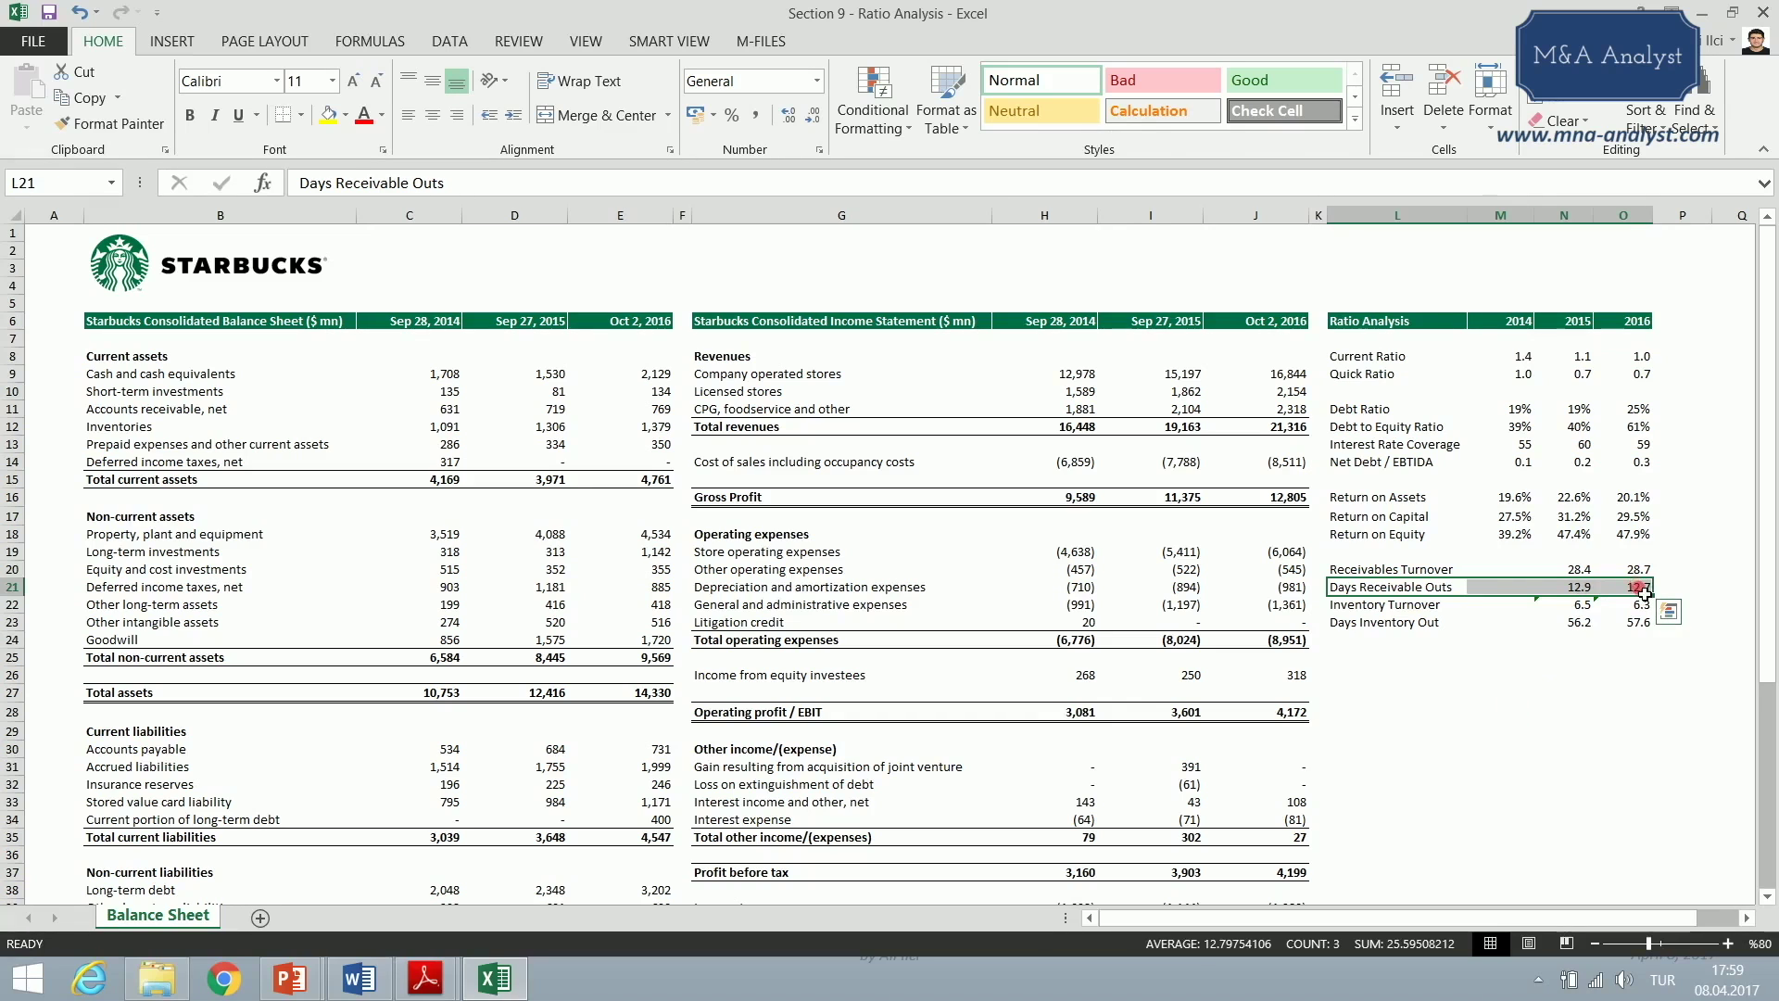
{"action": "mouse_move", "coordinate": [1643, 589]}
{"action": "left_mouse_down"}
{"action": "mouse_move", "coordinate": [1576, 588]}
{"action": "mouse_move", "coordinate": [1628, 588]}
{"action": "left_mouse_up"}
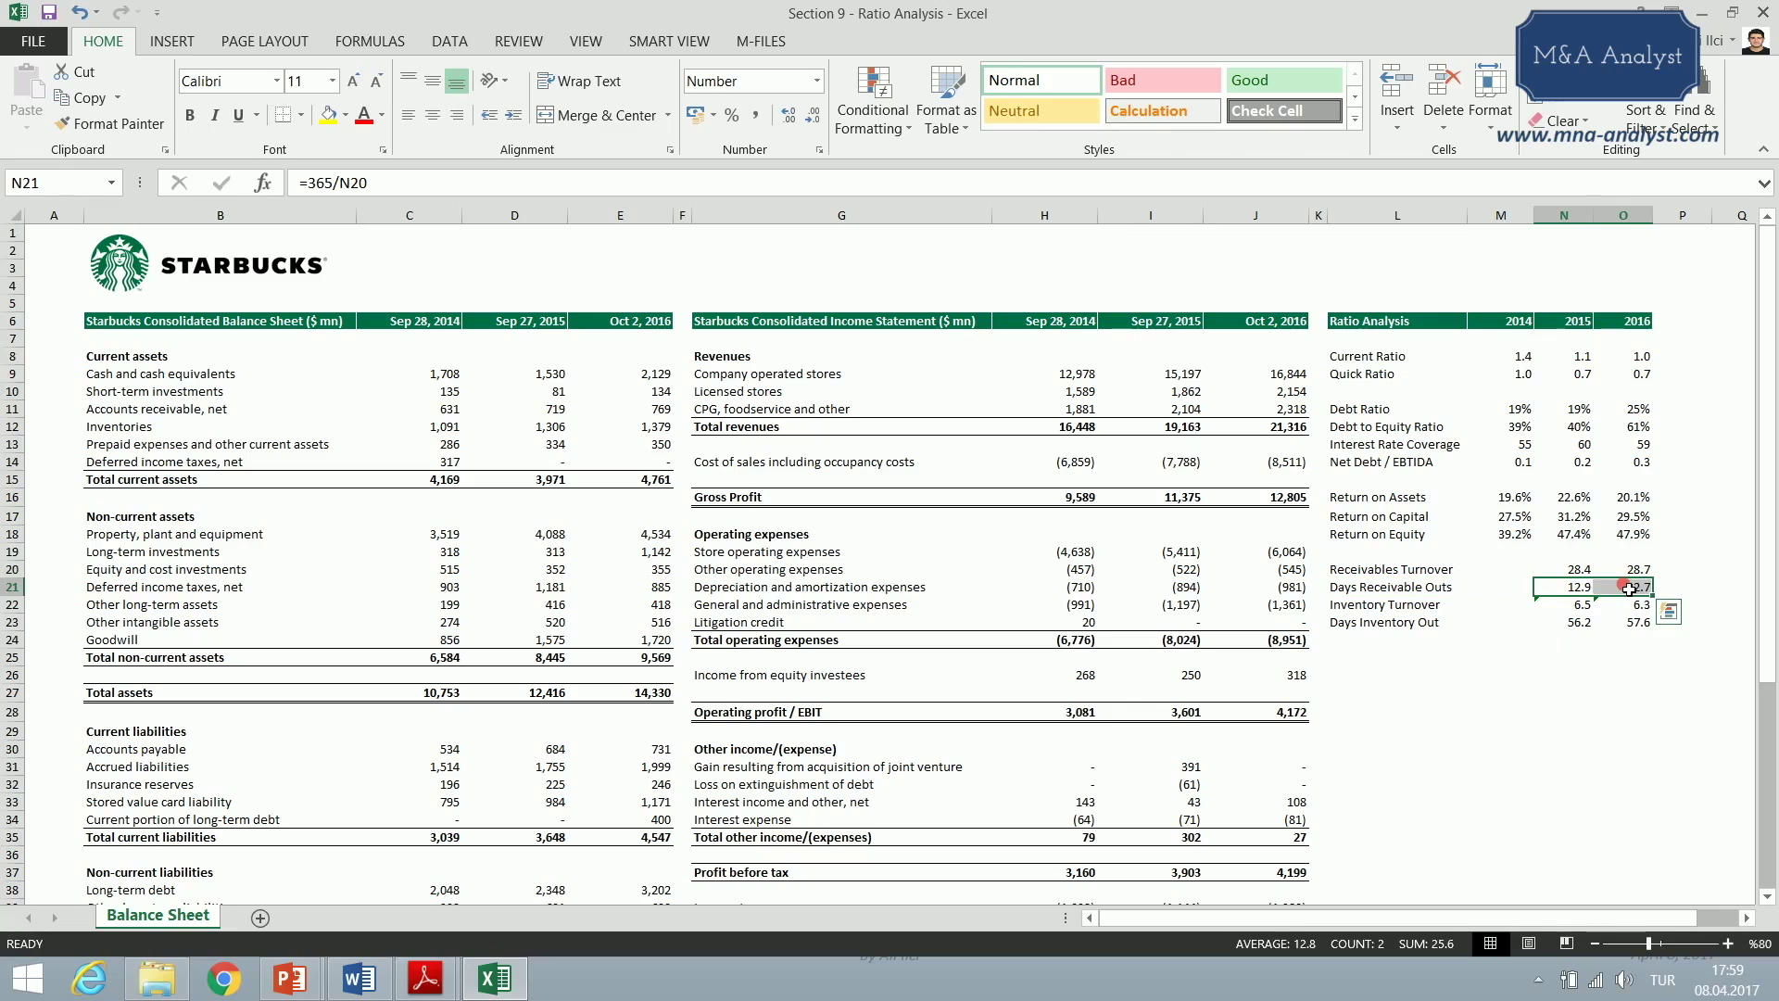
{"action": "left_click", "coordinate": [1452, 621]}
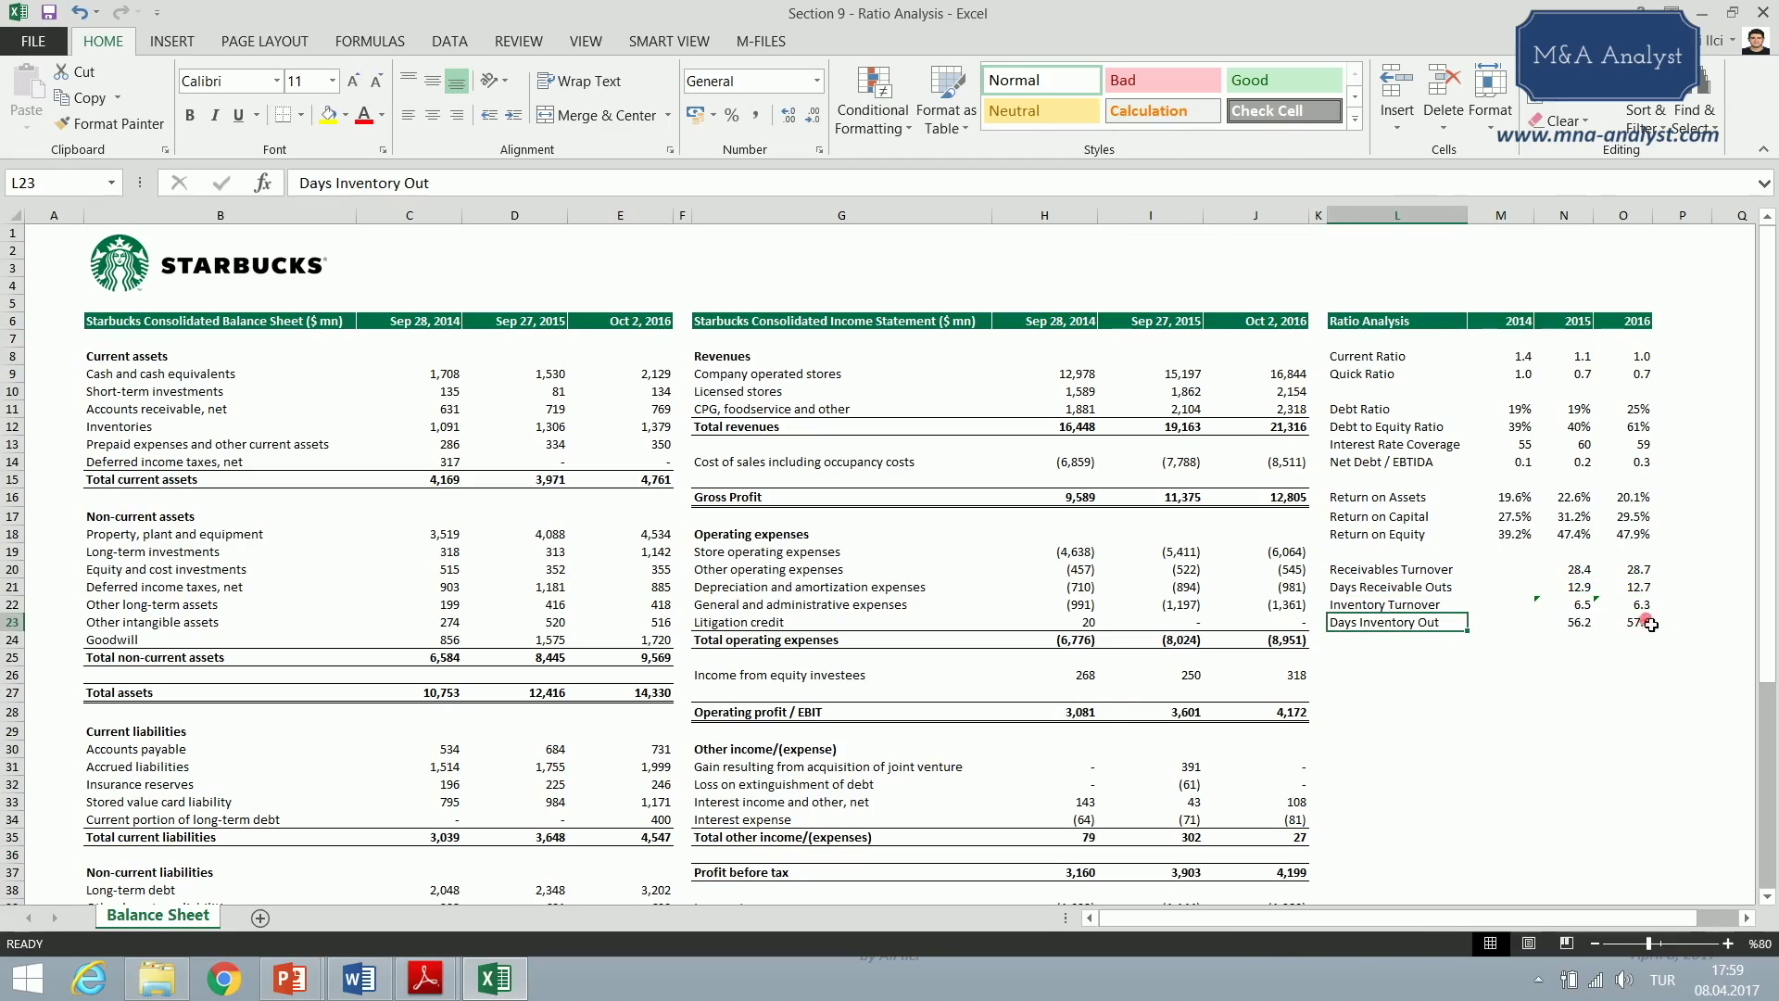
{"action": "left_click_drag", "start_coordinate": [1645, 623], "coordinate": [1423, 623]}
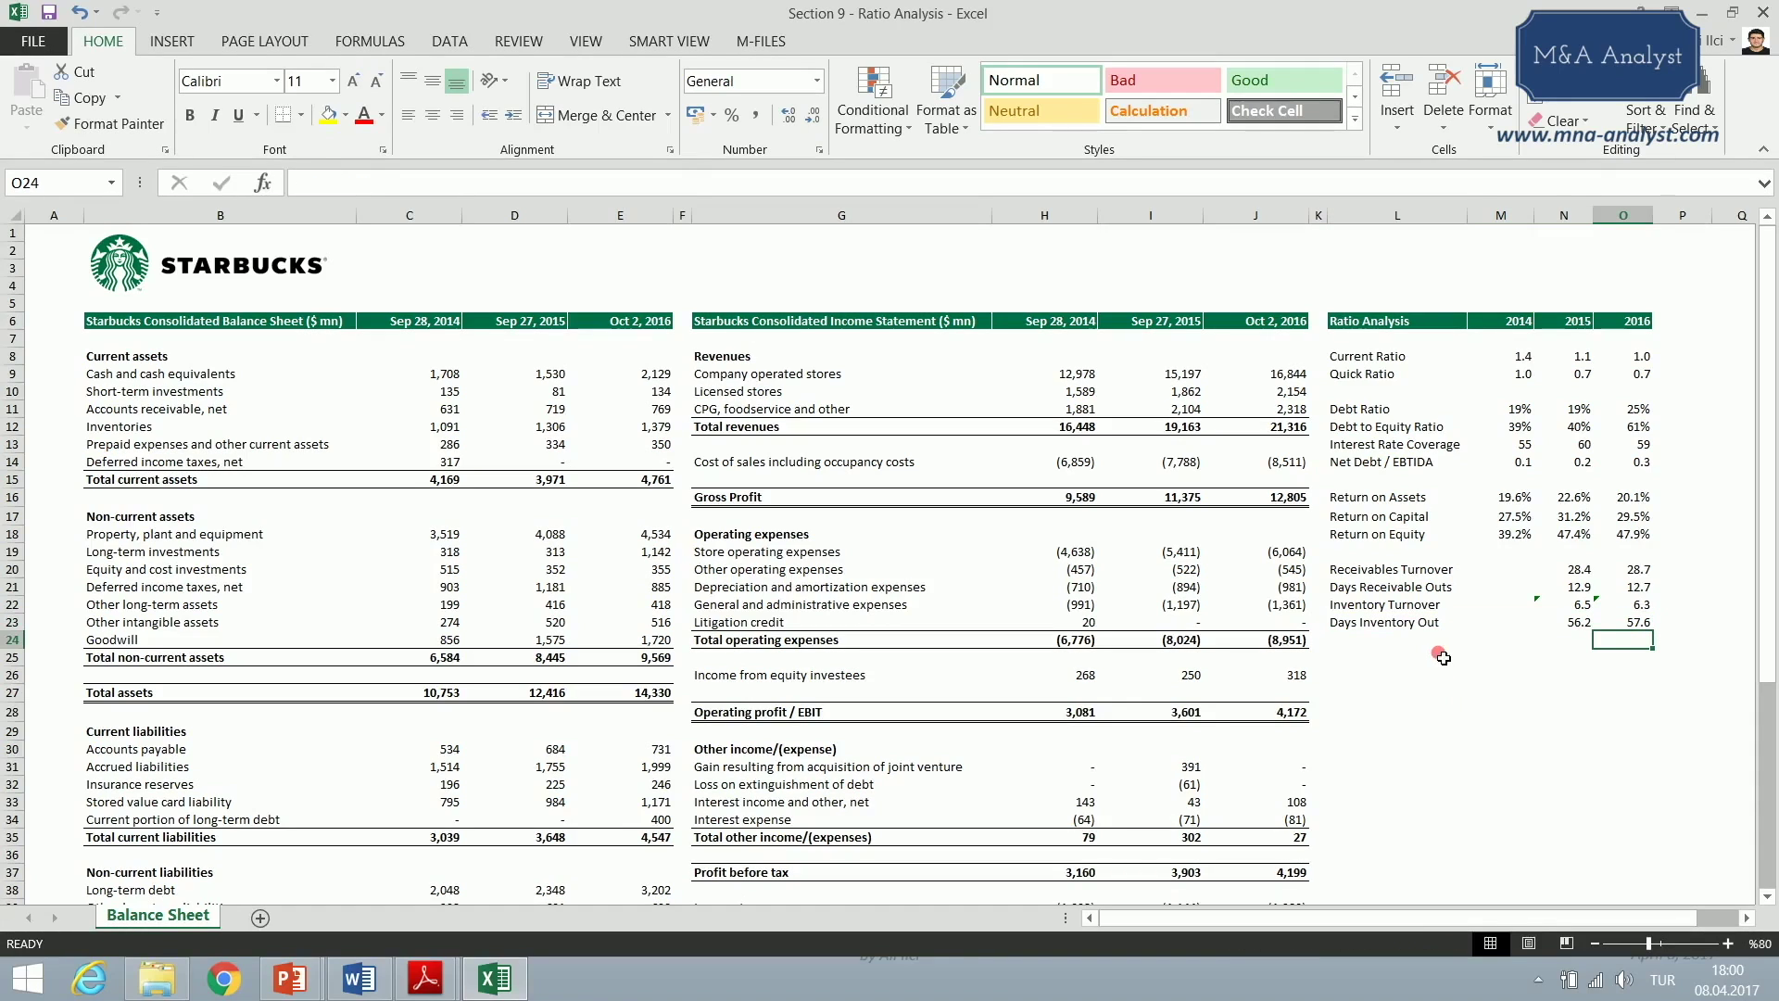
{"action": "left_click", "coordinate": [1442, 649]}
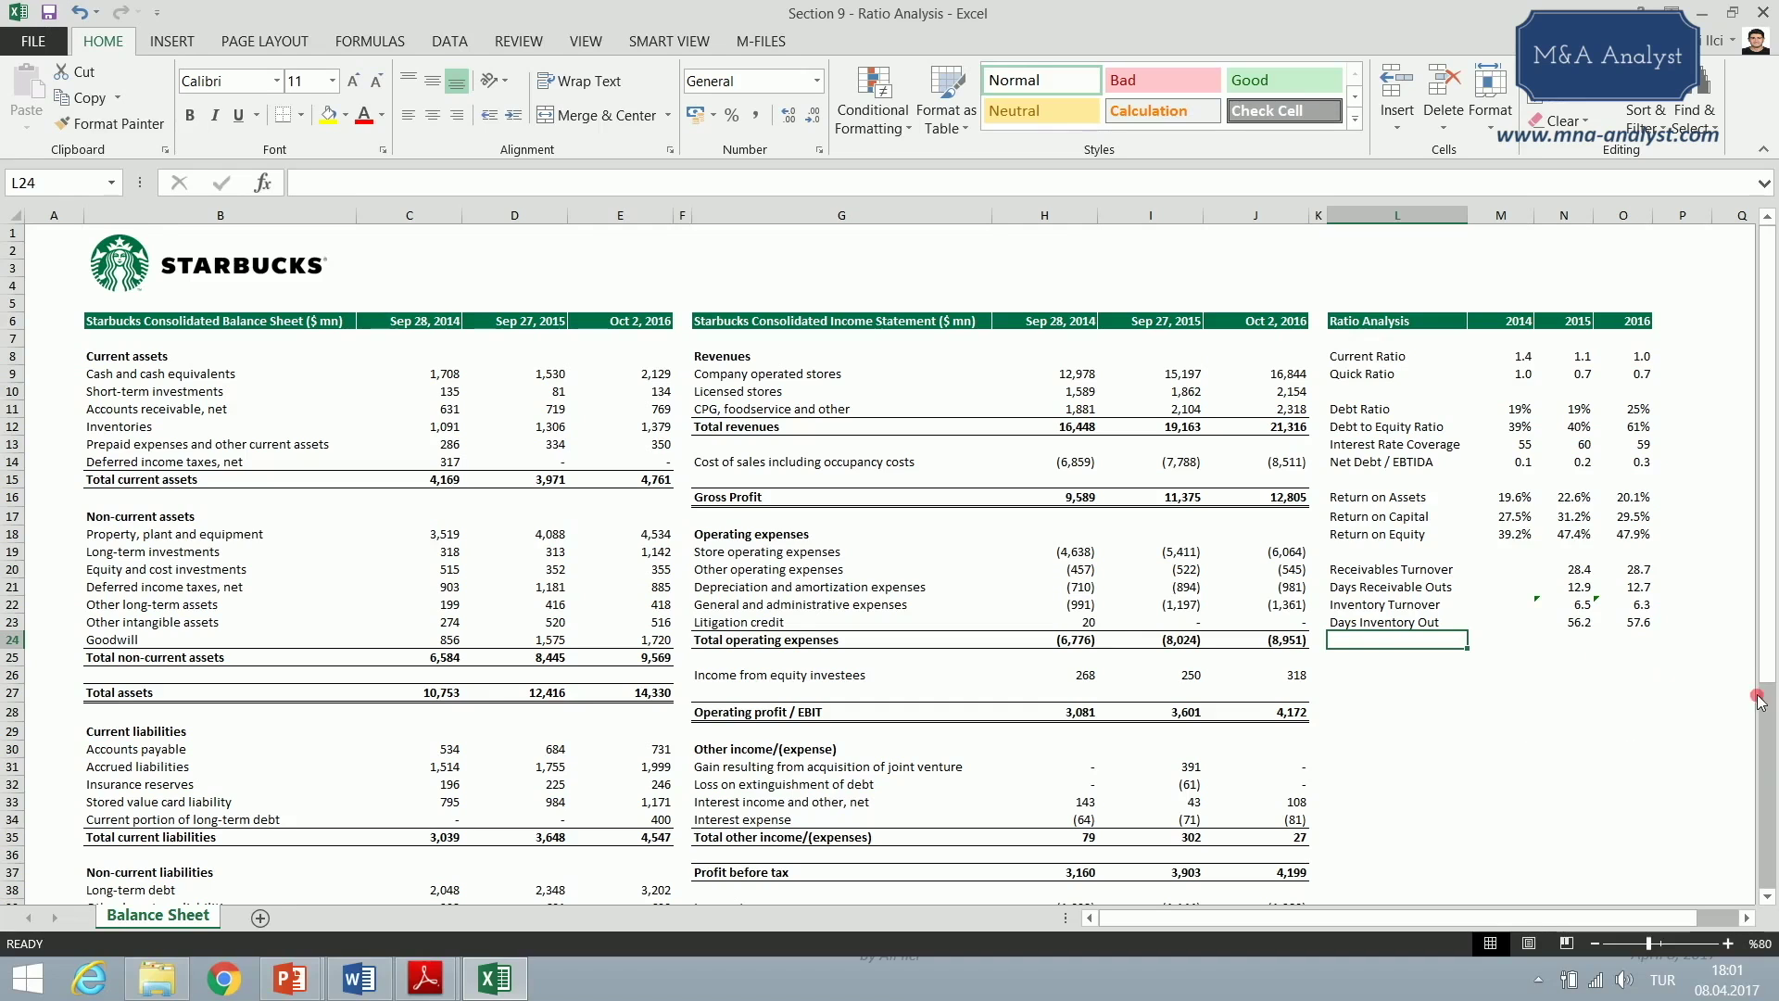
{"action": "left_click_drag", "start_coordinate": [1640, 623], "coordinate": [1392, 632]}
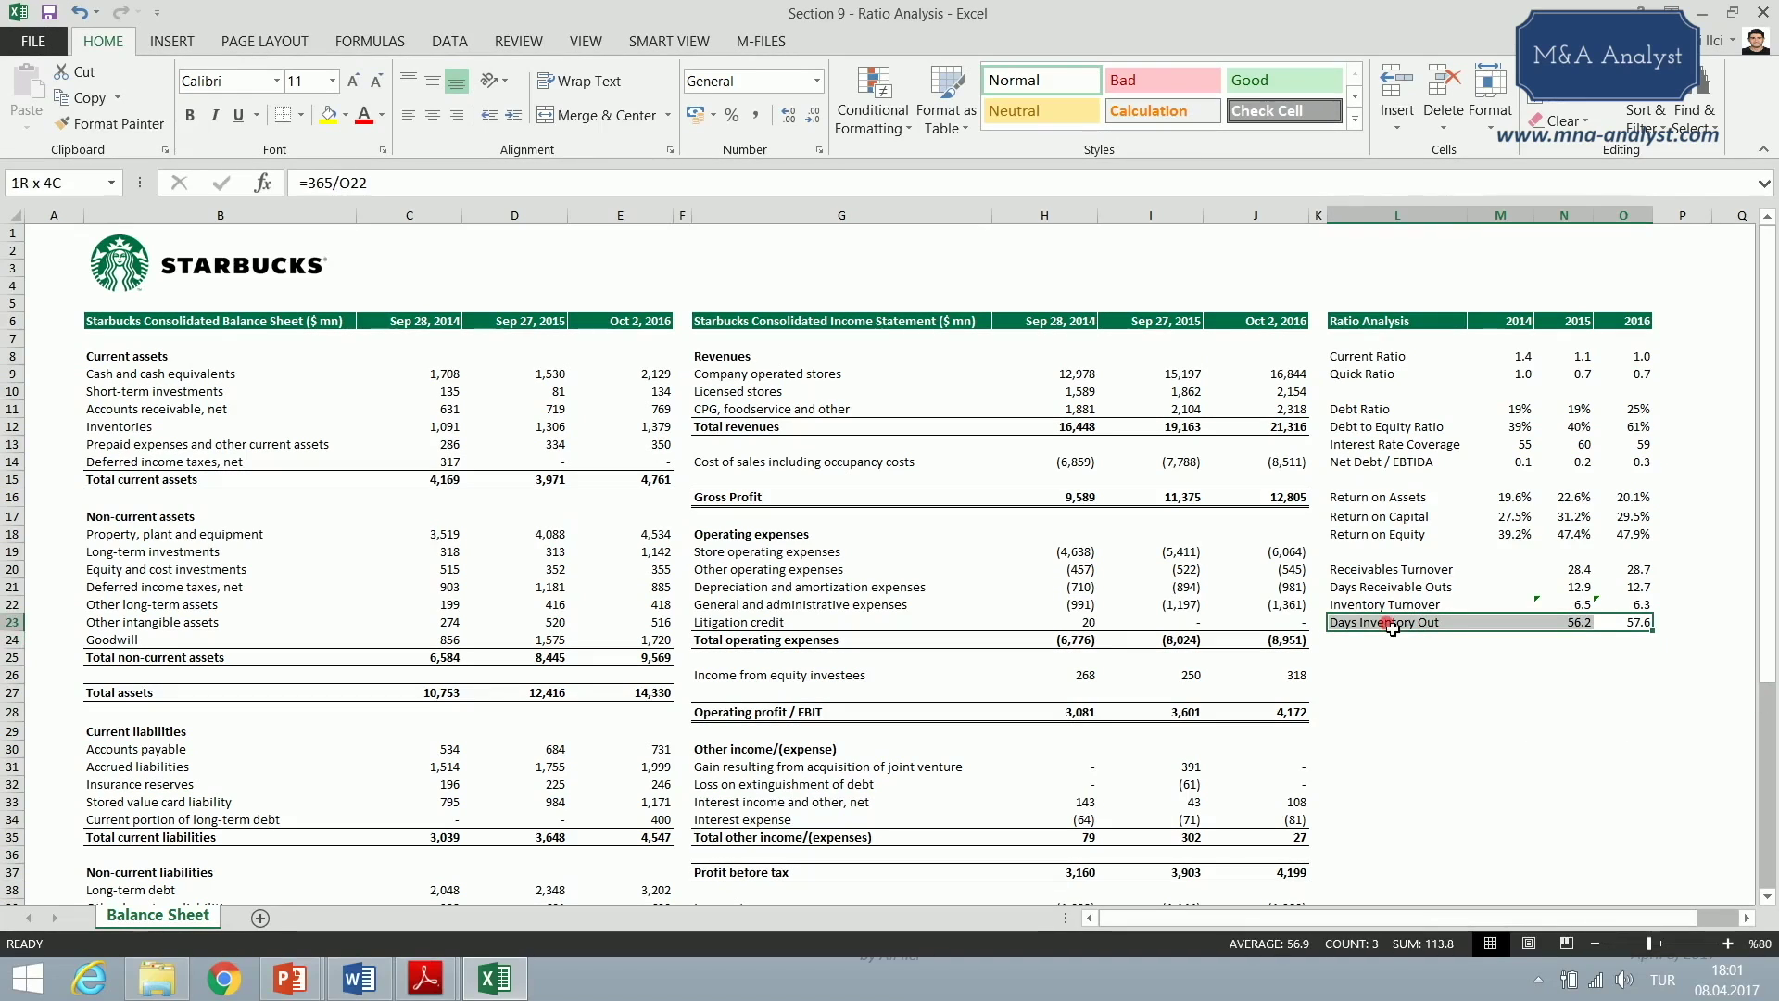
{"action": "left_click", "coordinate": [1392, 641]}
{"action": "left_click_drag", "start_coordinate": [1654, 627], "coordinate": [1415, 628]}
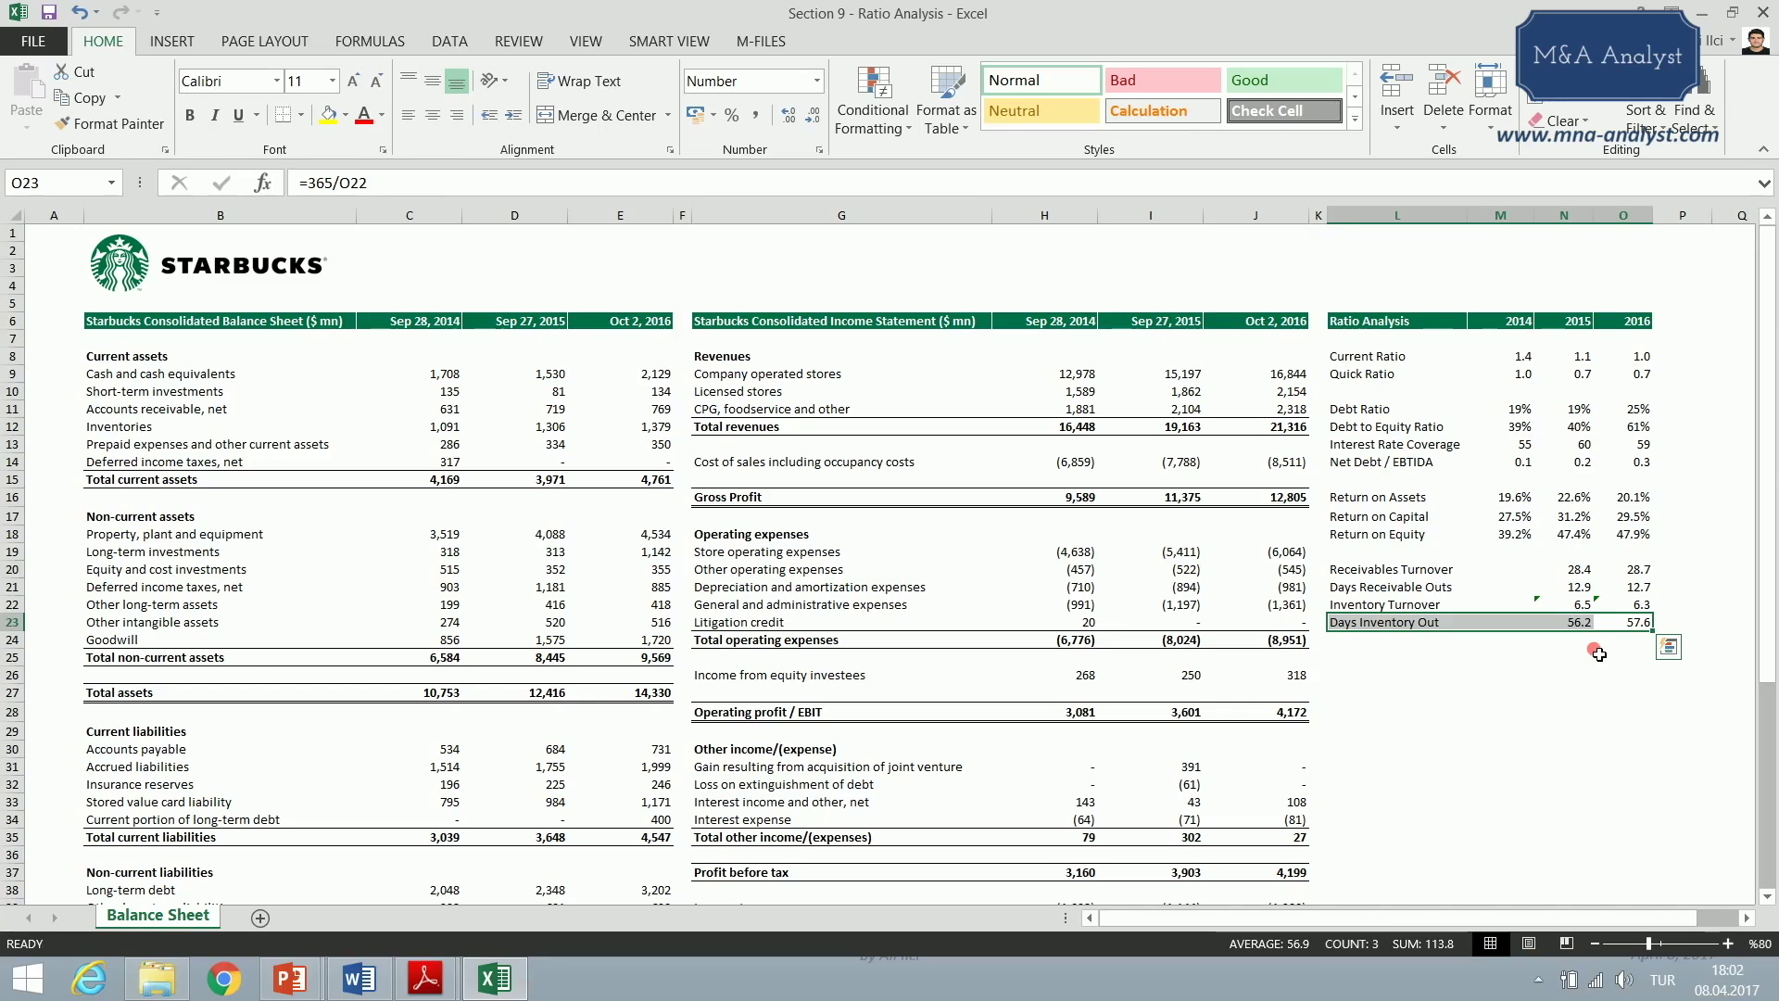
{"action": "left_click", "coordinate": [1598, 647]}
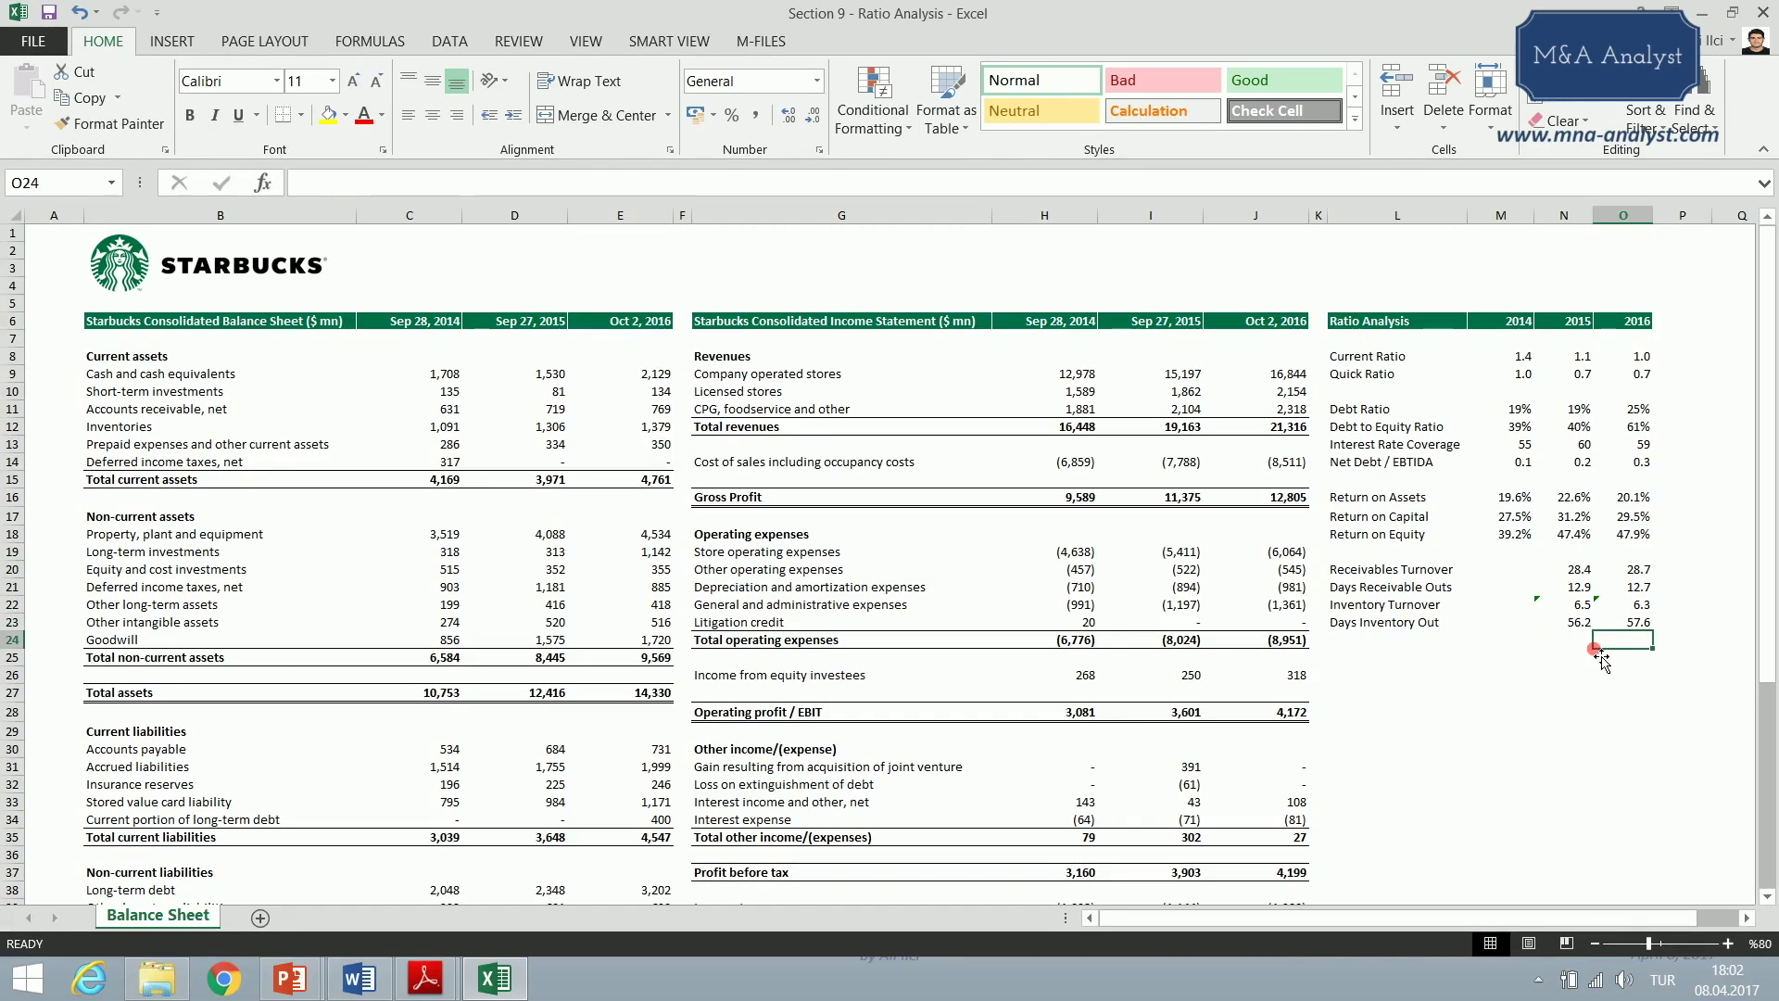
{"action": "left_click", "coordinate": [1592, 648]}
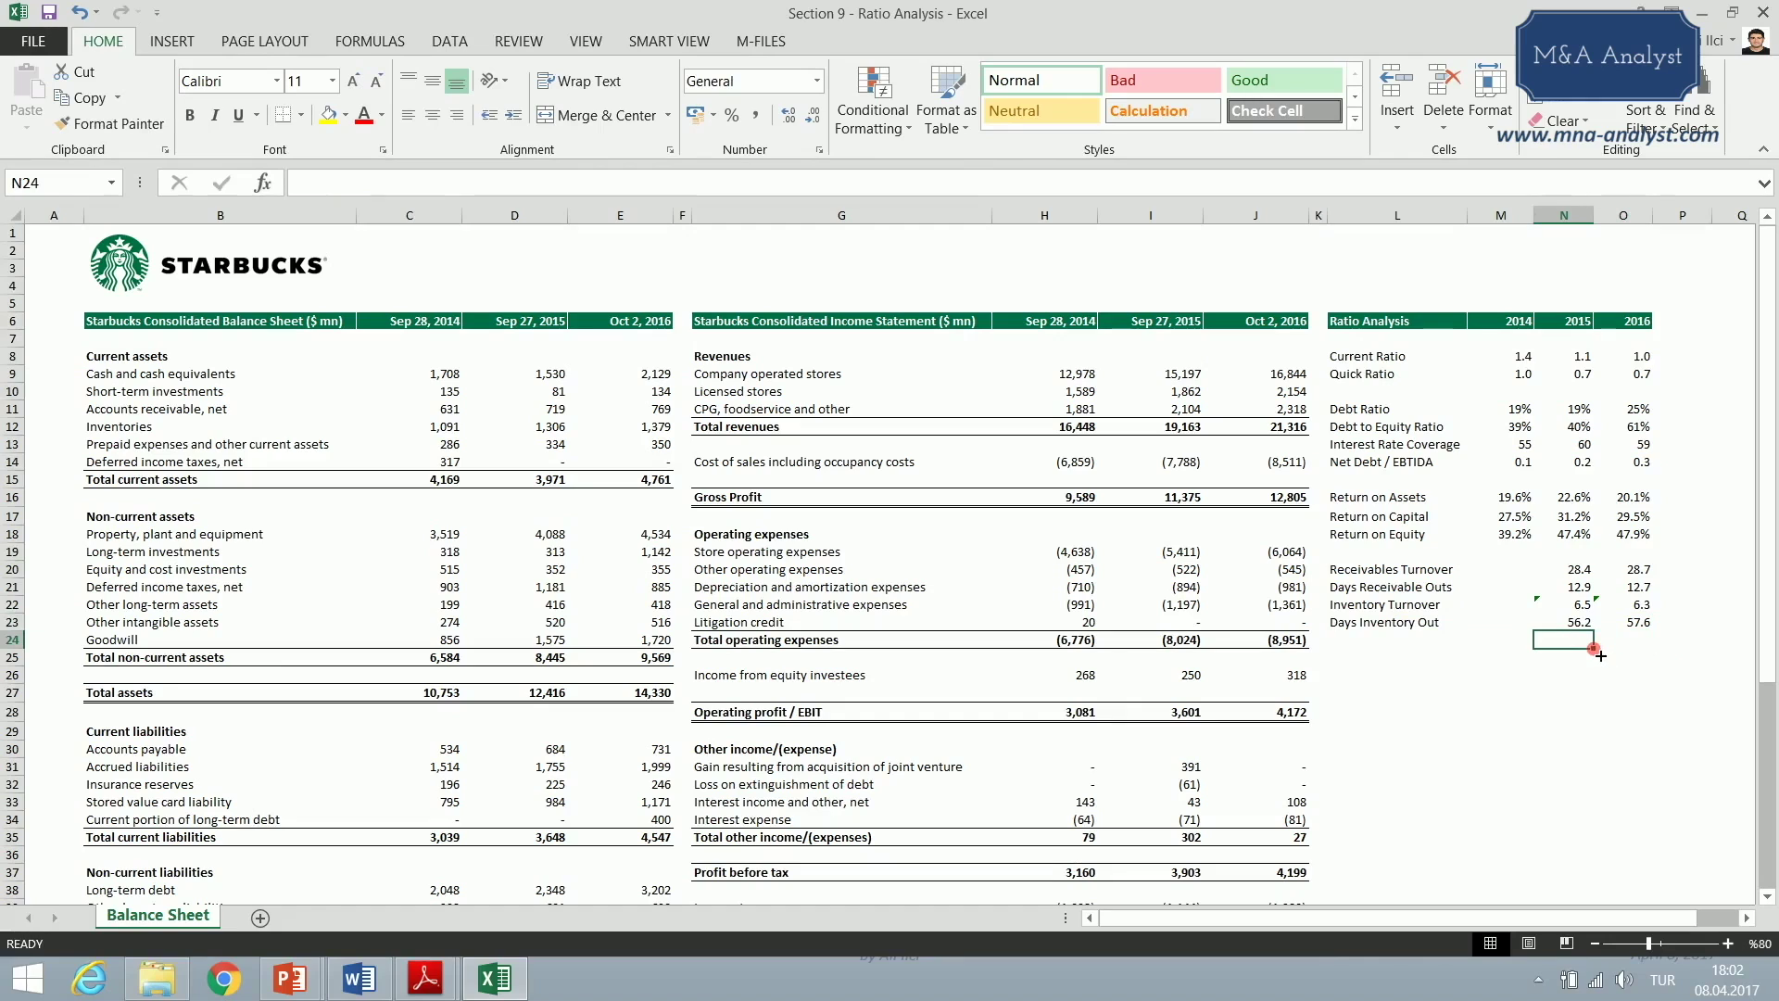